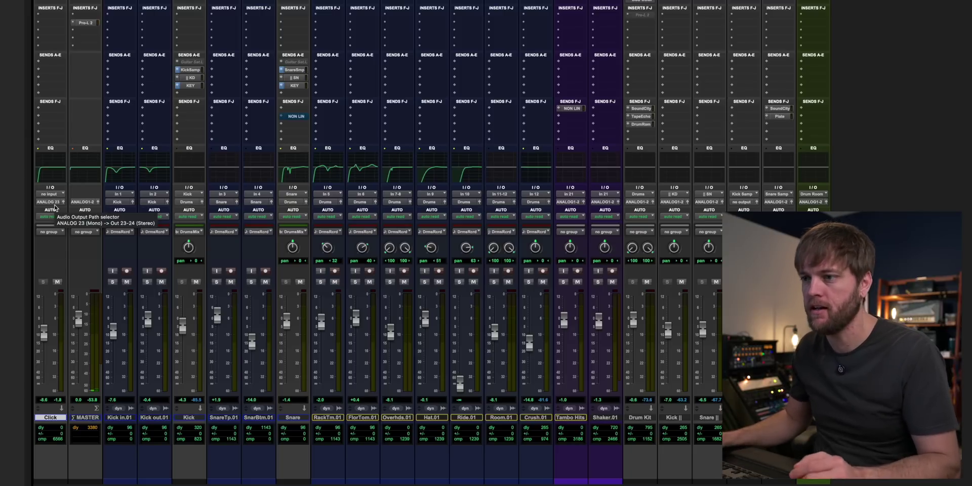
Examine the routing of the master, Kick, Snare, Kick in.01 and Kick out.01 tracks in the mixer.
{"action": "left_click", "coordinate": [84, 418]}
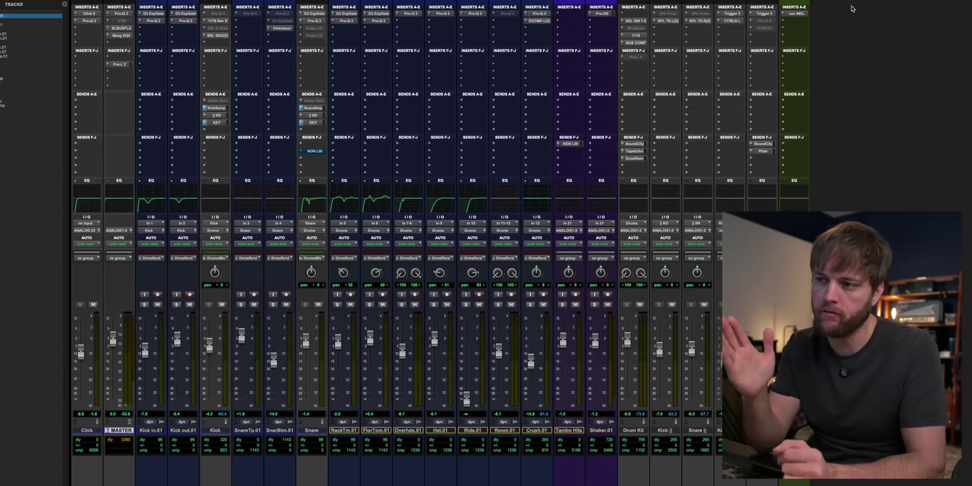
{"action": "left_click", "coordinate": [216, 429]}
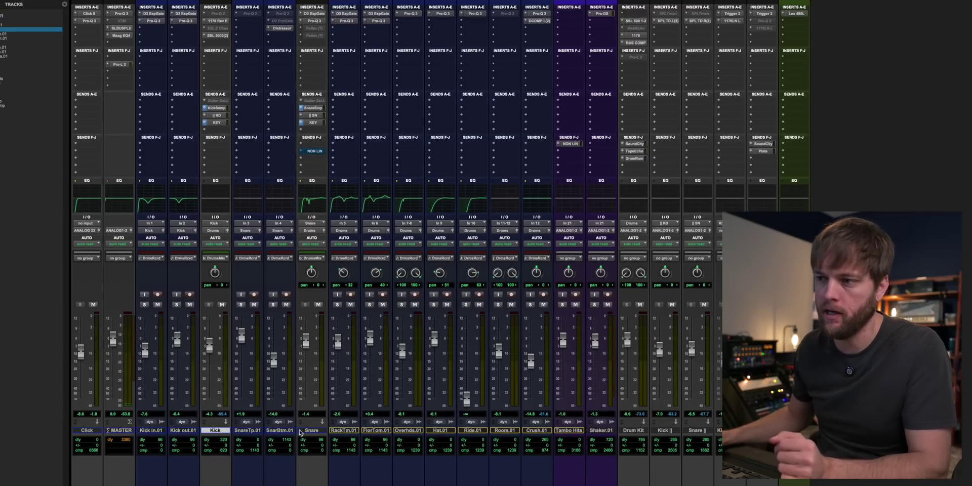
{"action": "left_click", "coordinate": [317, 431]}
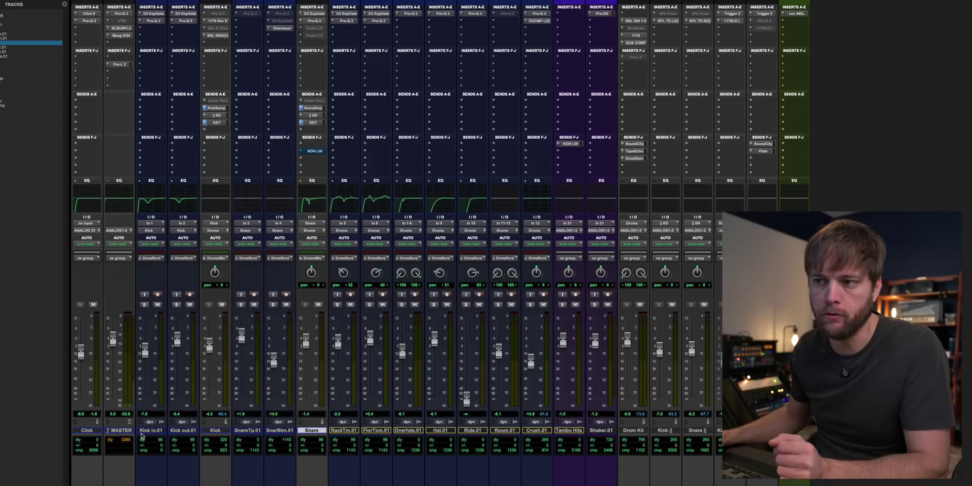
{"action": "left_click", "coordinate": [151, 431]}
{"action": "left_click", "coordinate": [175, 433]}
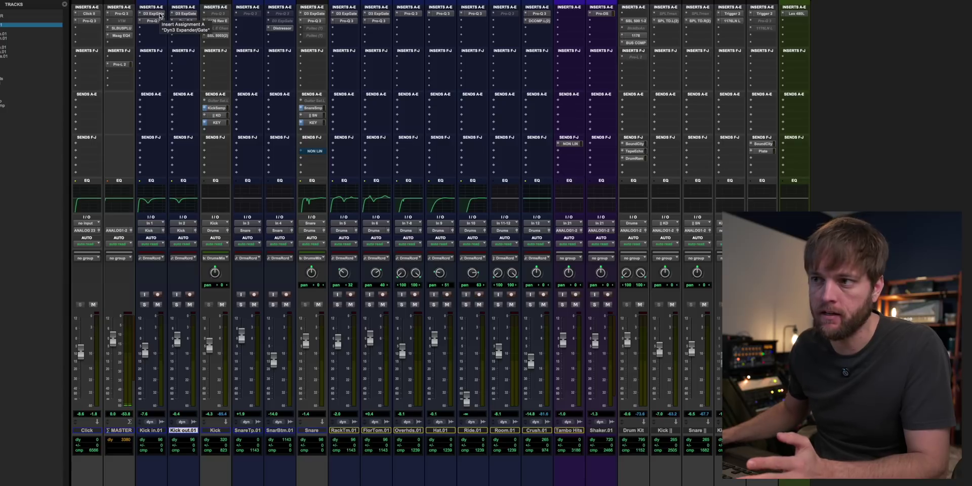
{"action": "left_click", "coordinate": [150, 224]}
{"action": "left_click", "coordinate": [121, 219]}
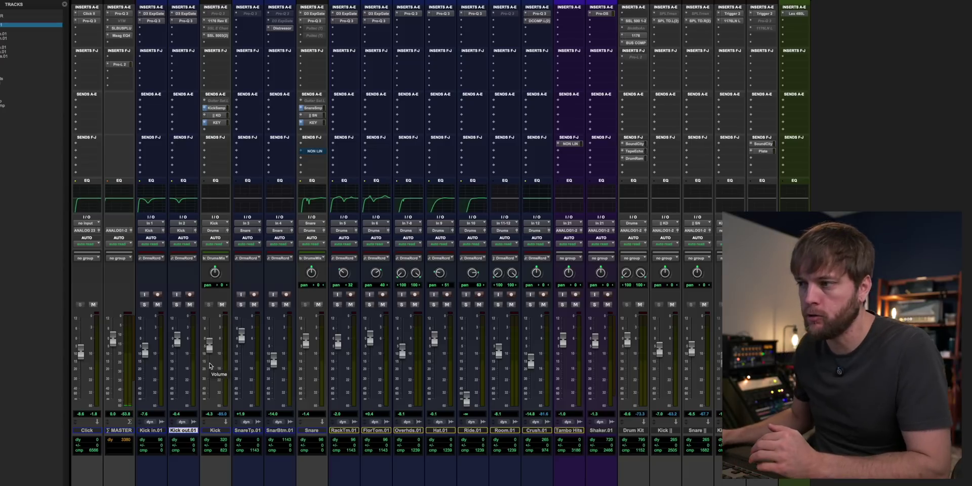
Examine how the two kick mic tracks feed the Kick track and the Drum Kit bus.
{"action": "left_click", "coordinate": [633, 432]}
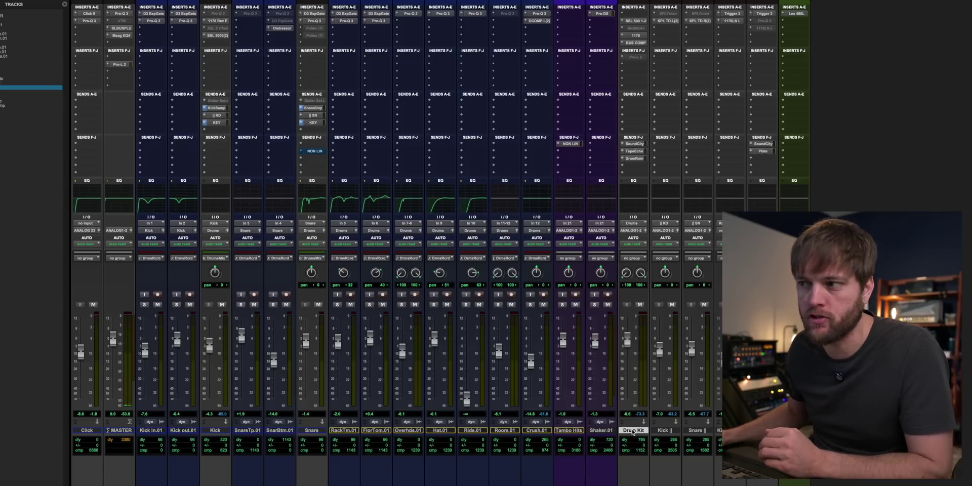
{"action": "mouse_move", "coordinate": [627, 339]}
{"action": "left_mouse_down"}
{"action": "mouse_move", "coordinate": [632, 356]}
{"action": "mouse_move", "coordinate": [629, 339]}
{"action": "left_mouse_up"}
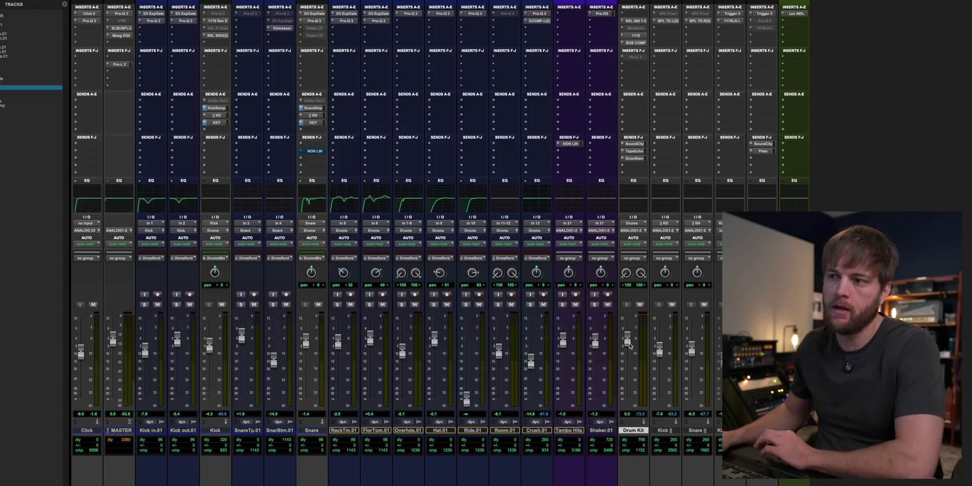
{"action": "left_click", "coordinate": [191, 431]}
{"action": "left_click", "coordinate": [209, 431]}
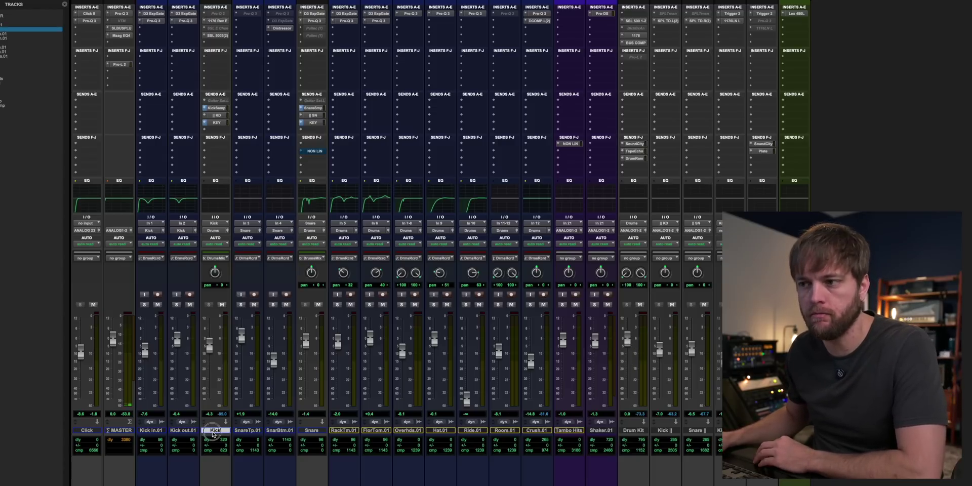
{"action": "left_click", "coordinate": [150, 430]}
{"action": "left_click", "coordinate": [175, 432]}
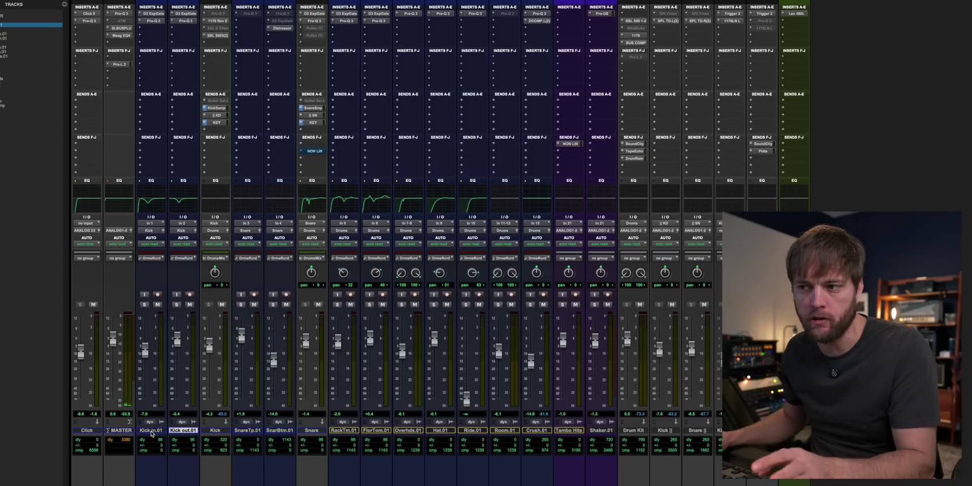
{"action": "left_click", "coordinate": [215, 431]}
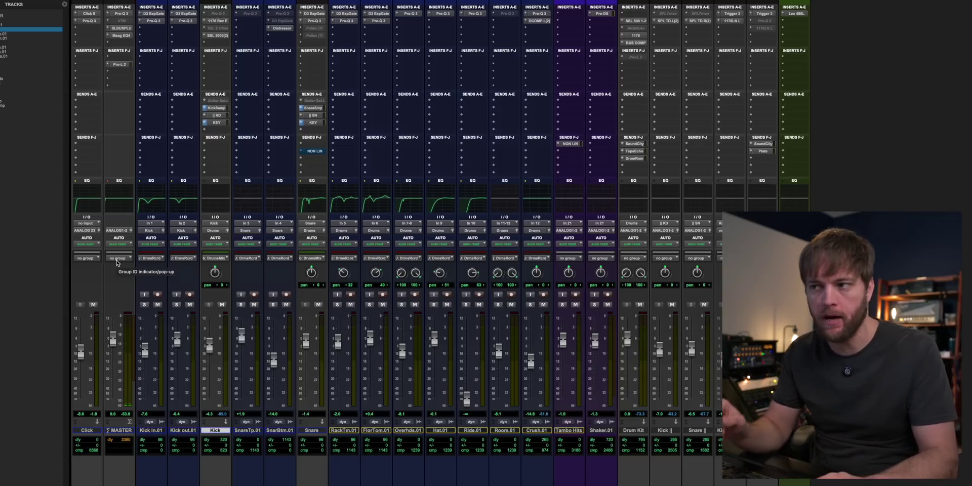
{"action": "key", "text": "super+shift+n"}
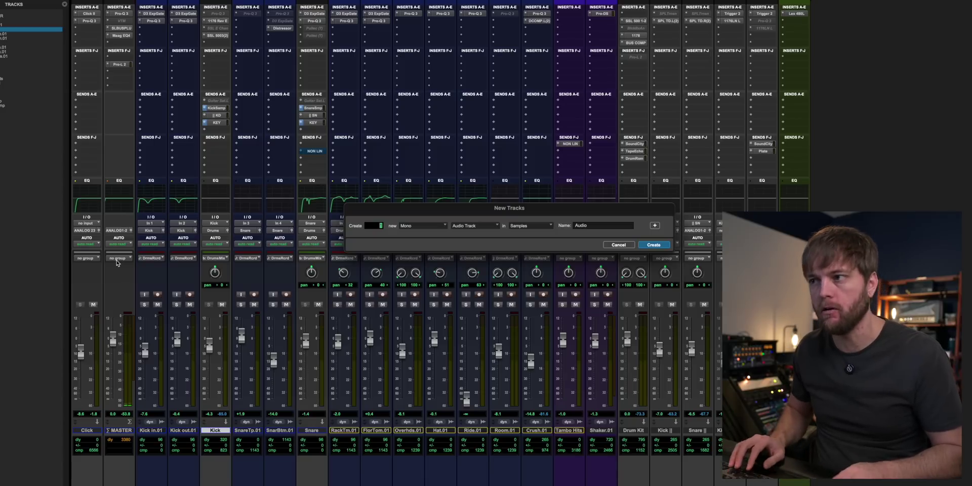
{"action": "key", "text": "super+Down"}
{"action": "key", "text": "super+Down"}
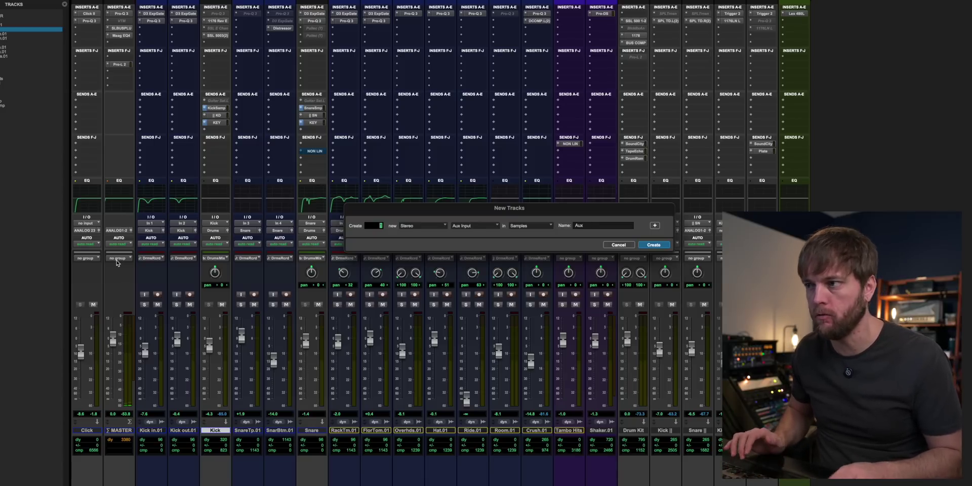
{"action": "key", "text": "super+shift+Down"}
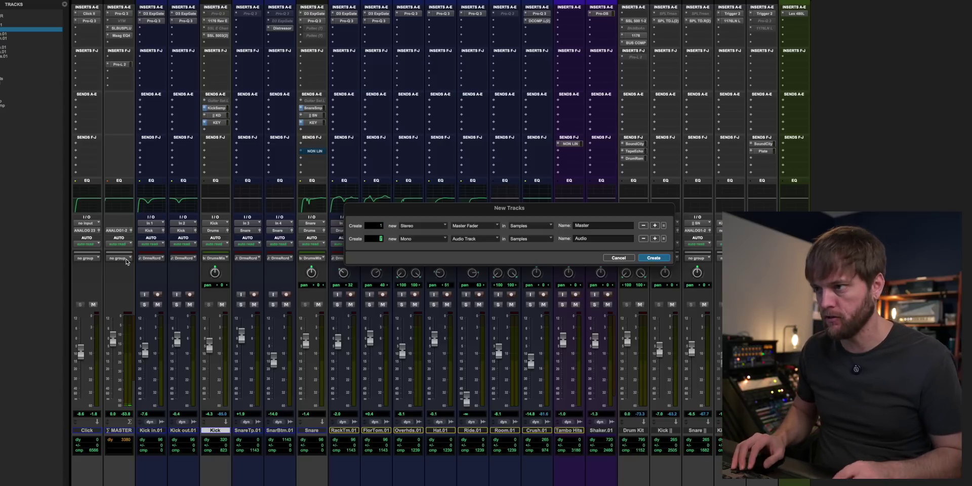
{"action": "key", "text": "super+shift+Down"}
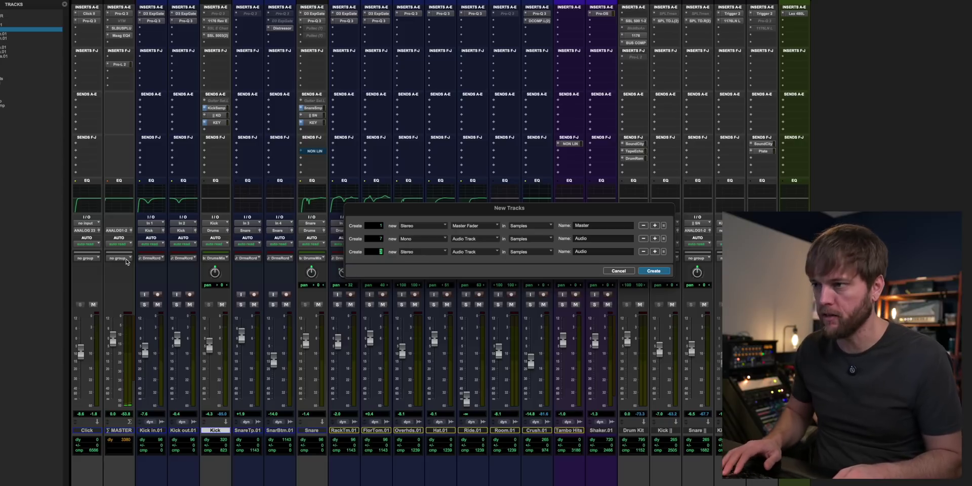
{"action": "key", "text": "BackSpace"}
{"action": "type", "text": "2"}
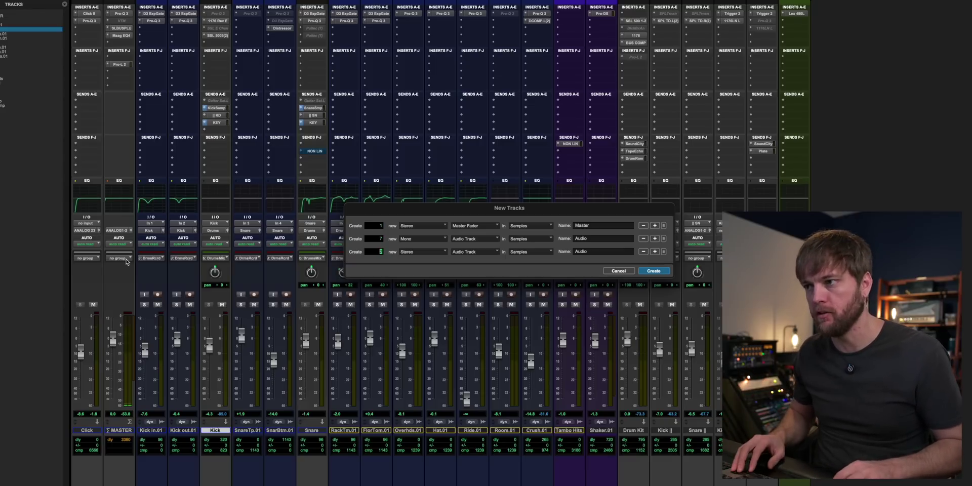
{"action": "key", "text": "super+Down"}
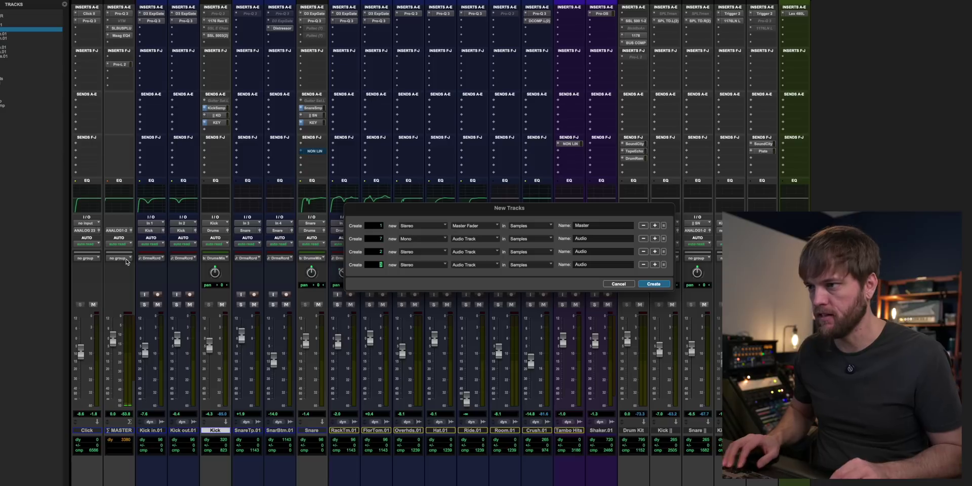
{"action": "key", "text": "super+Down"}
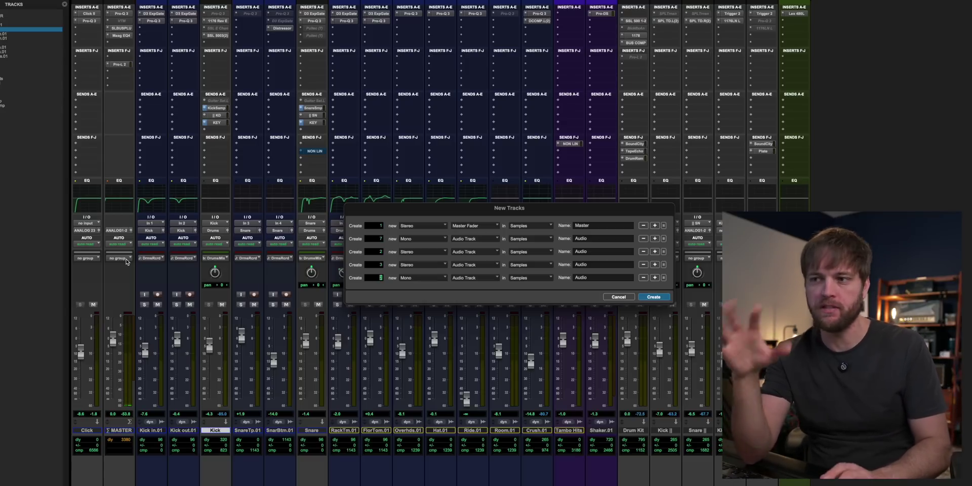
{"action": "key", "text": "Escape"}
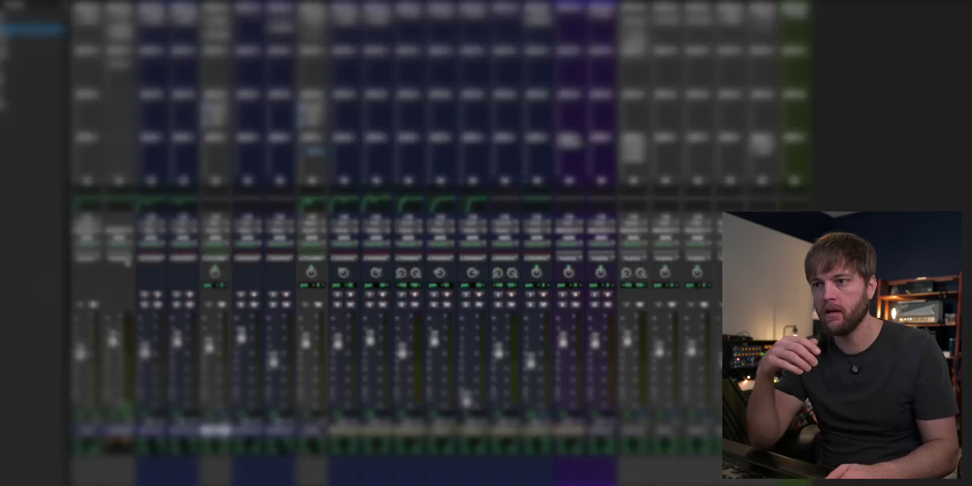
Close the drum mix session and add one stereo master fader track to the new empty session.
{"action": "key", "text": "super+shift+w"}
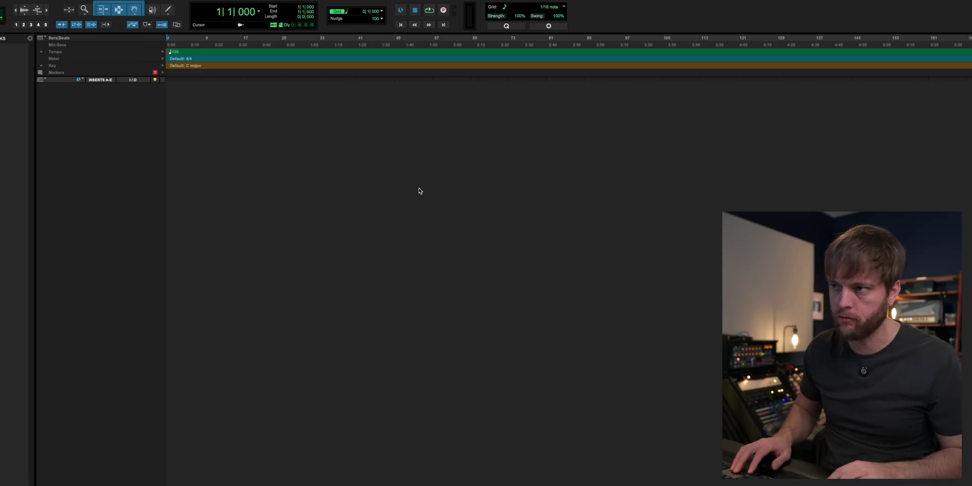
{"action": "key", "text": "super+shift+n"}
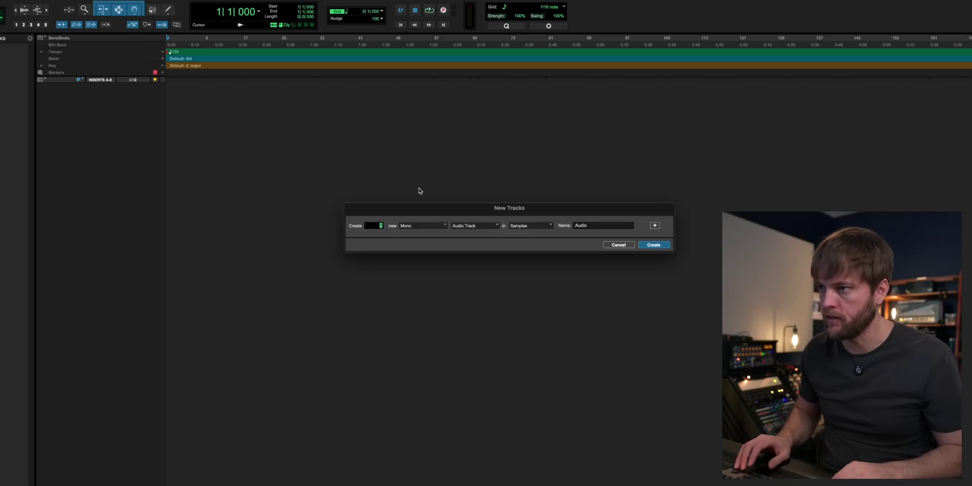
{"action": "key", "text": "super+Down"}
{"action": "key", "text": "Return"}
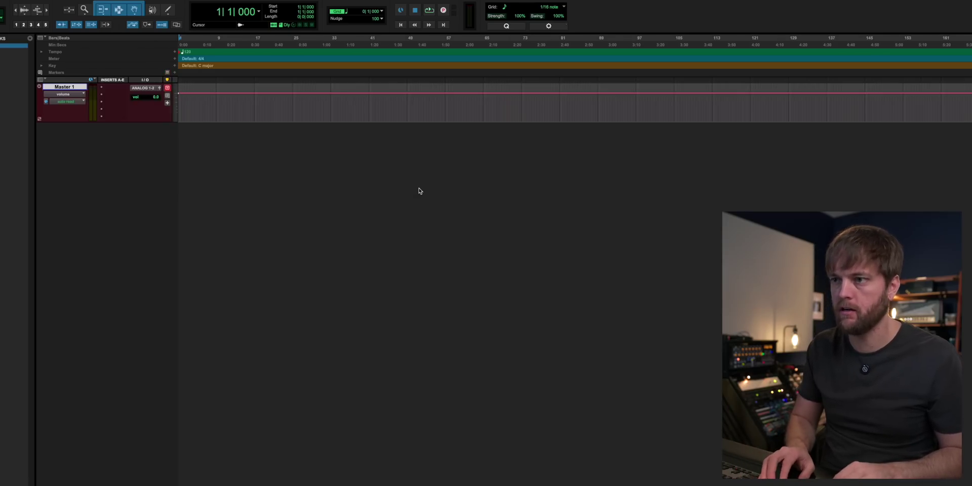
Create five mono audio tracks and three stereo audio tracks below the master fader.
{"action": "key", "text": "super+shift+n"}
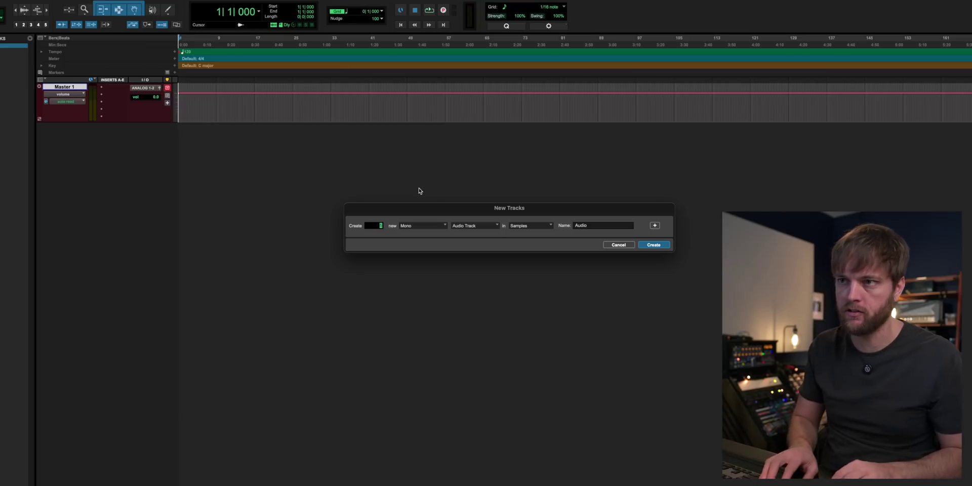
{"action": "type", "text": "5"}
{"action": "key", "text": "Return"}
{"action": "key", "text": "super+shift+n"}
{"action": "key", "text": "super+Right"}
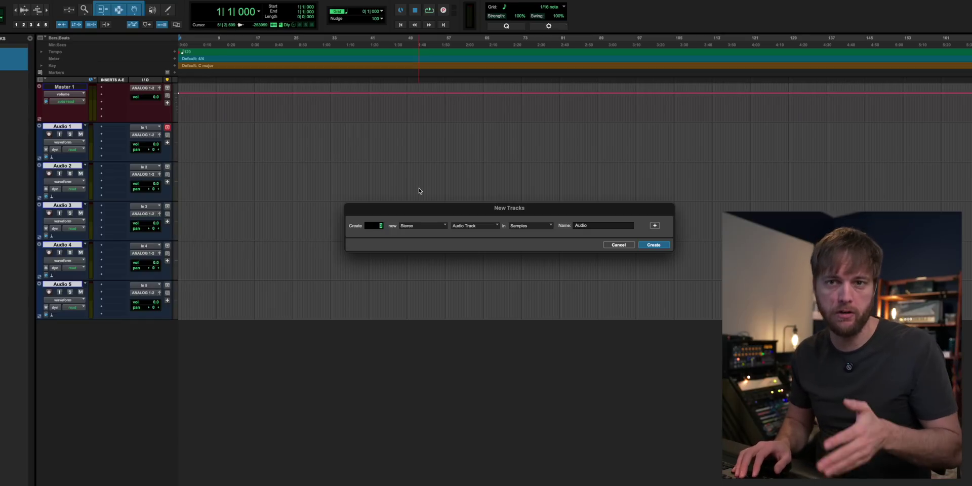
{"action": "key", "text": "Return"}
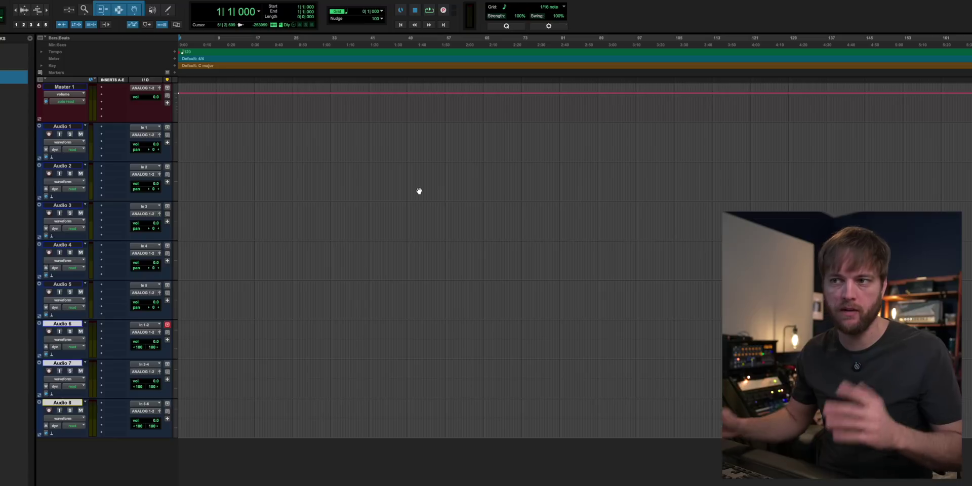
Rename the first two audio tracks as Kick in .01 and Kick out.01.
{"action": "double_click", "coordinate": [64, 129]}
{"action": "type", "text": "Kick in"}
{"action": "key", "text": "super+Right"}
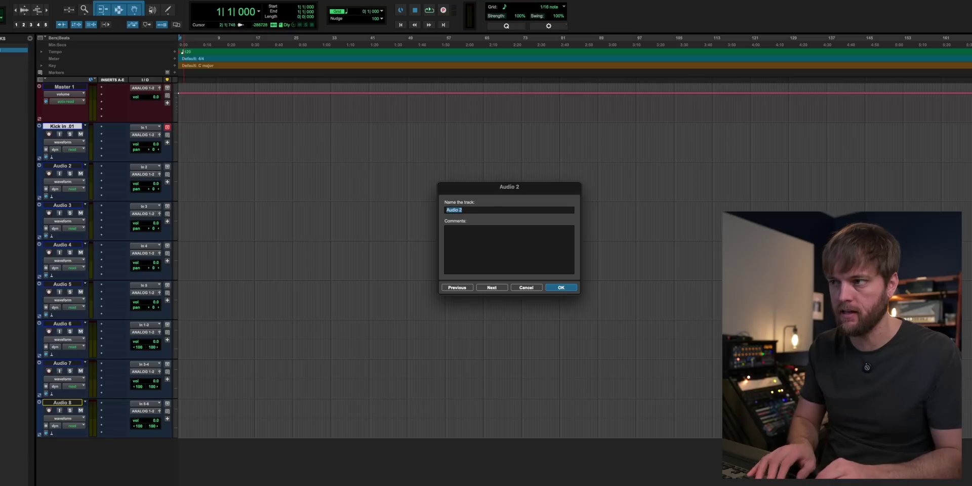
{"action": "type", "text": "Kick out.01"}
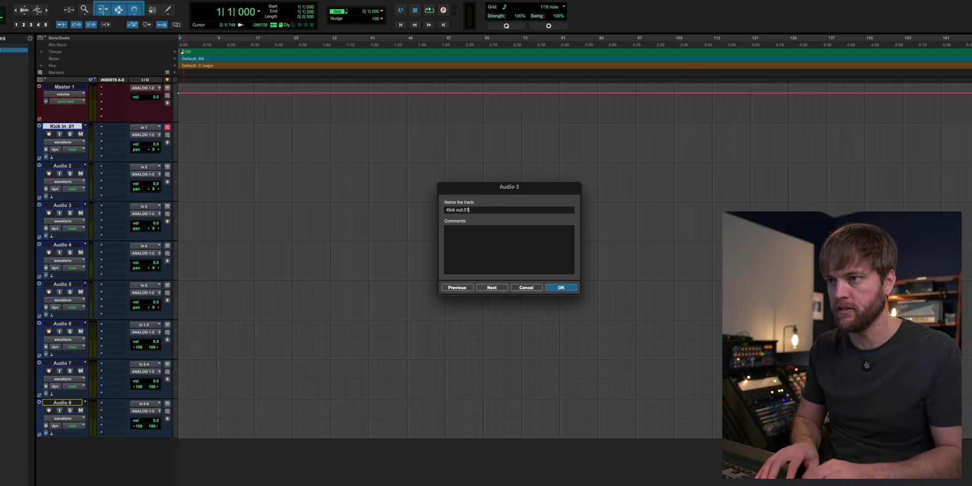
{"action": "key", "text": "super+Right"}
Rename the Audio 3 and Audio 4 tracks as Snare Top.01 and Snare btm.01.
{"action": "type", "text": "Snare"}
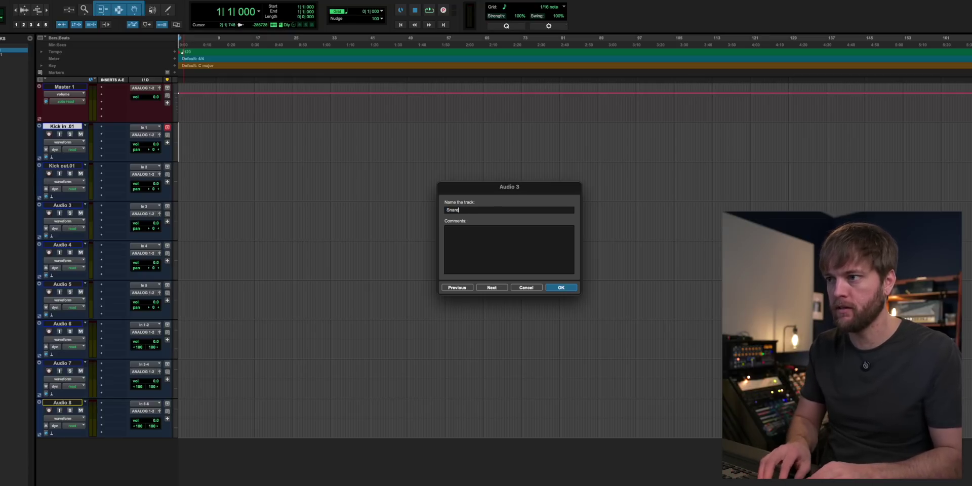
{"action": "type", "text": " Top .01"}
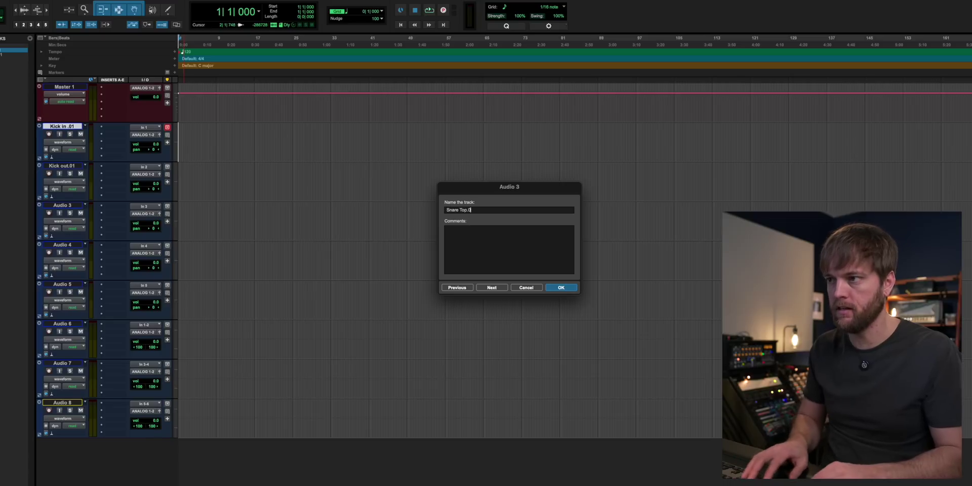
{"action": "key", "text": "super+Right"}
{"action": "type", "text": "Snare "}
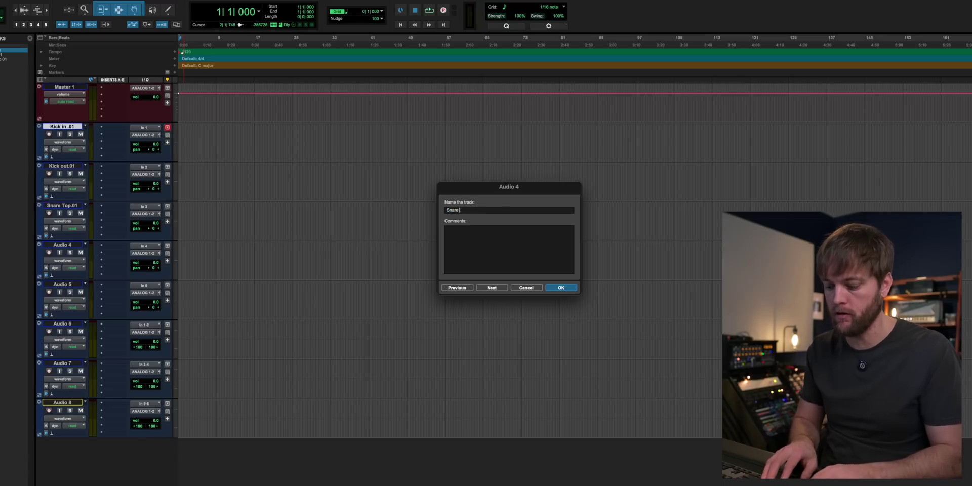
{"action": "type", "text": "btm.01"}
{"action": "key", "text": "super+Right"}
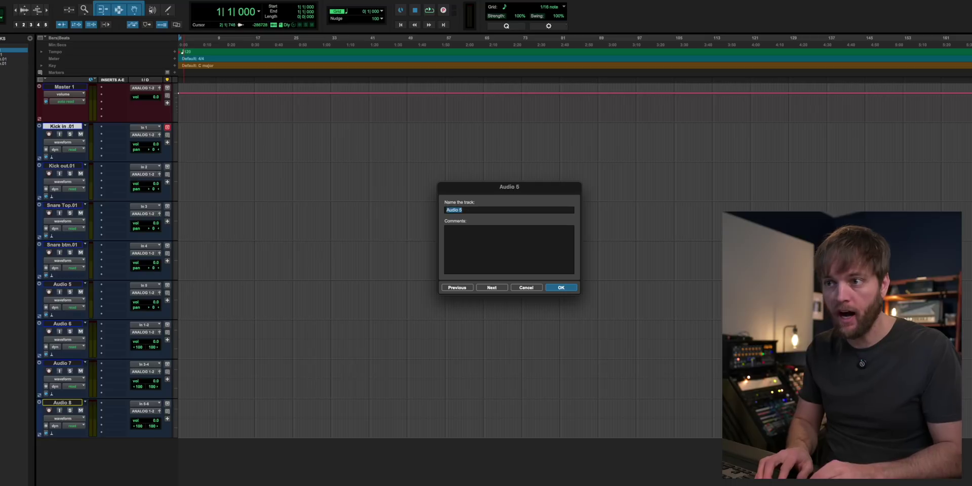
Rename the Audio 5 and Audio 6 tracks as Rack Tom.01 and Floor Tom.01.
{"action": "type", "text": "Rack Tom.01"}
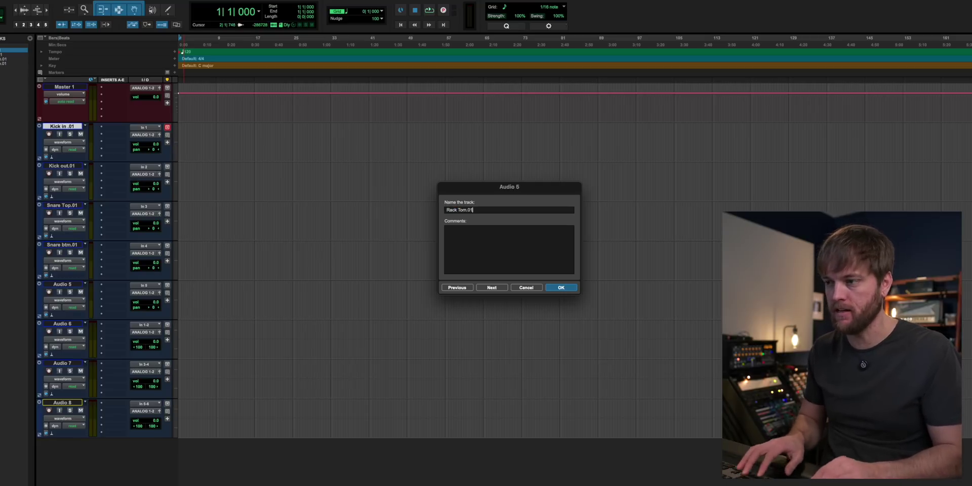
{"action": "key", "text": "super+Right"}
{"action": "type", "text": "Floo"}
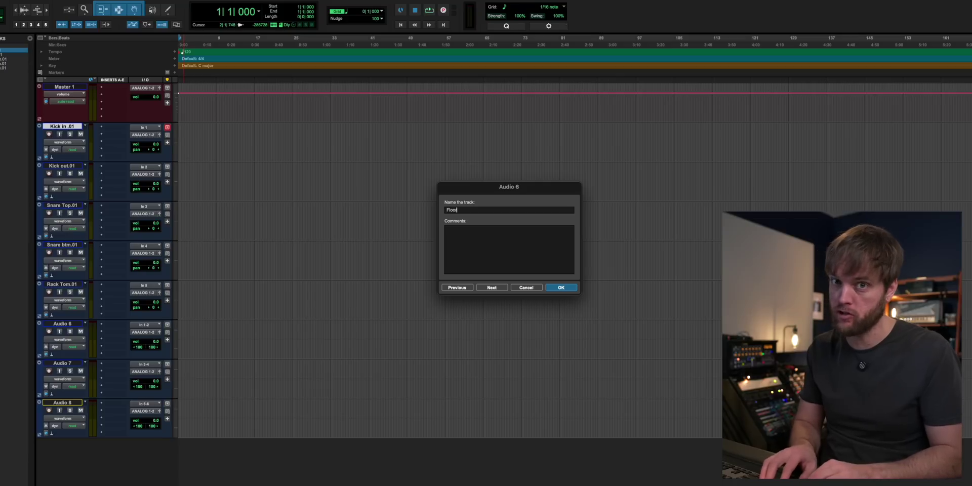
{"action": "type", "text": "Tom.01"}
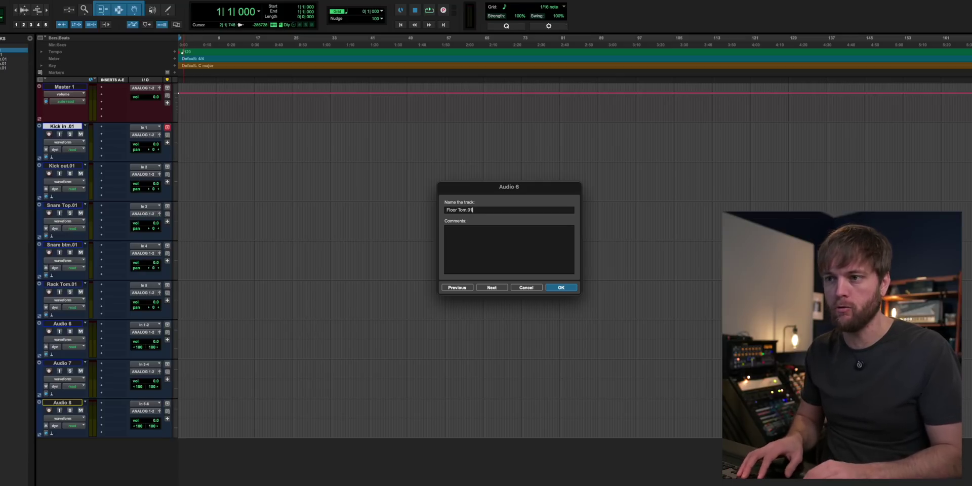
{"action": "key", "text": "super+Right"}
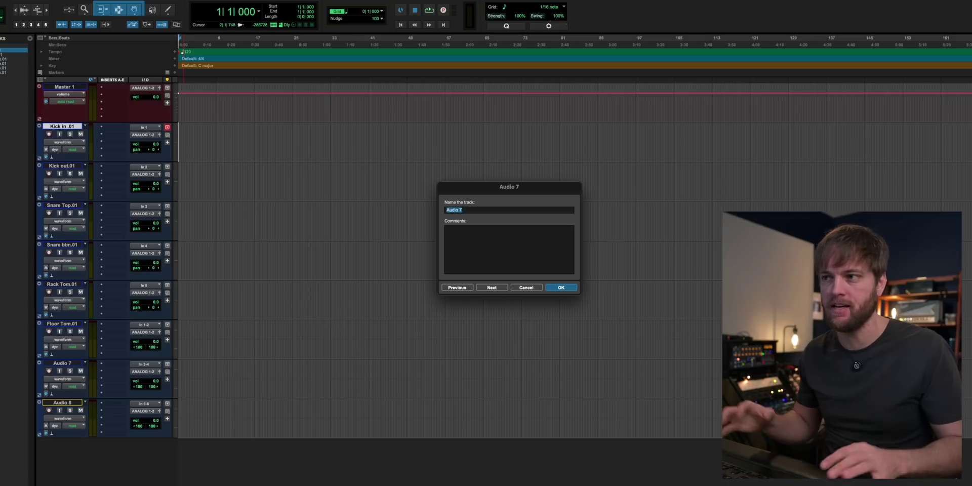
Rename the Audio 7 and Audio 8 tracks as Overheads.01 and Rooms.01.
{"action": "type", "text": "O"}
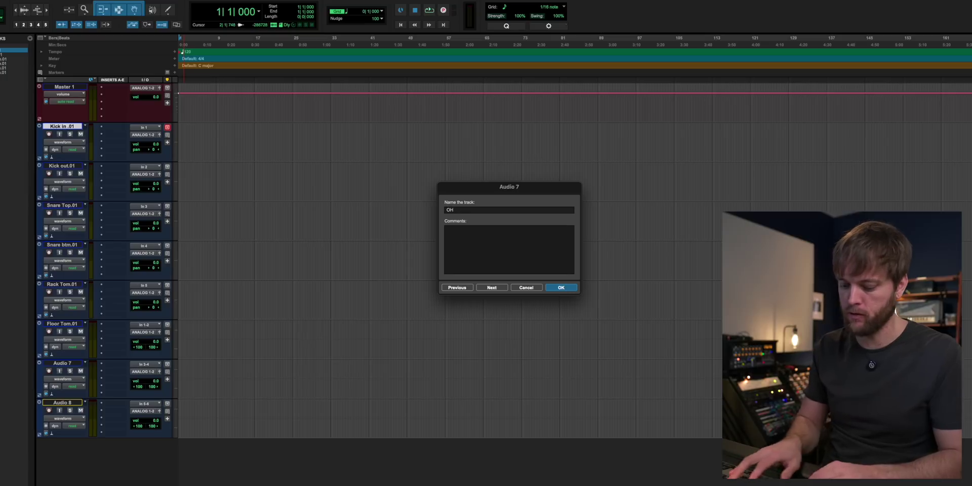
{"action": "type", "text": "verheads.01"}
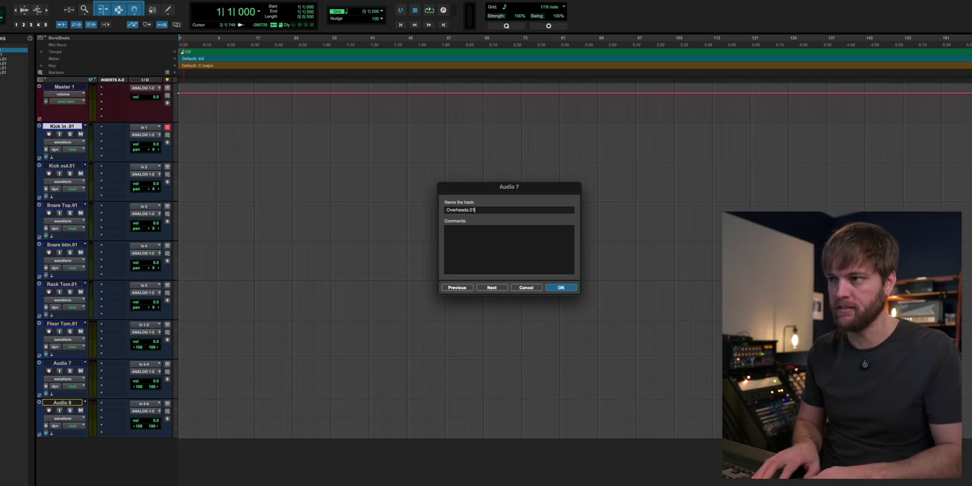
{"action": "key", "text": "super+Right"}
{"action": "type", "text": "Room"}
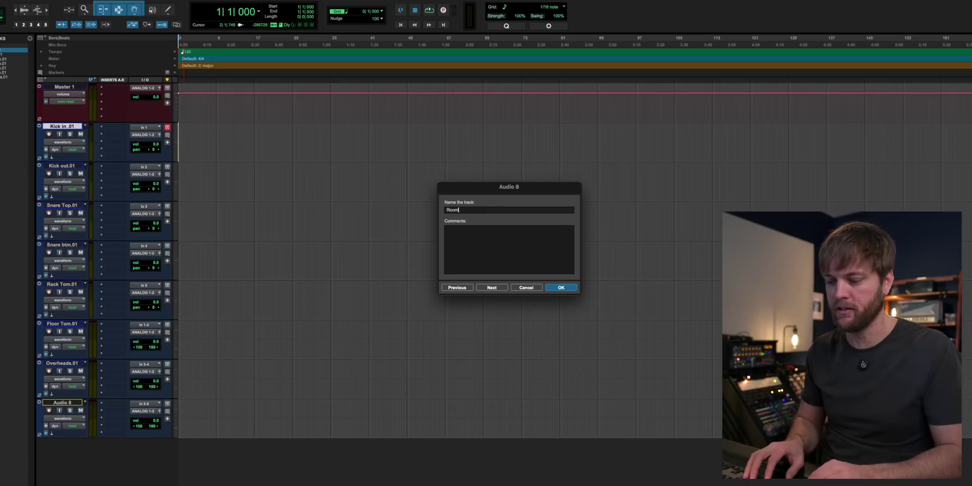
{"action": "type", "text": "s.01"}
{"action": "key", "text": "Return"}
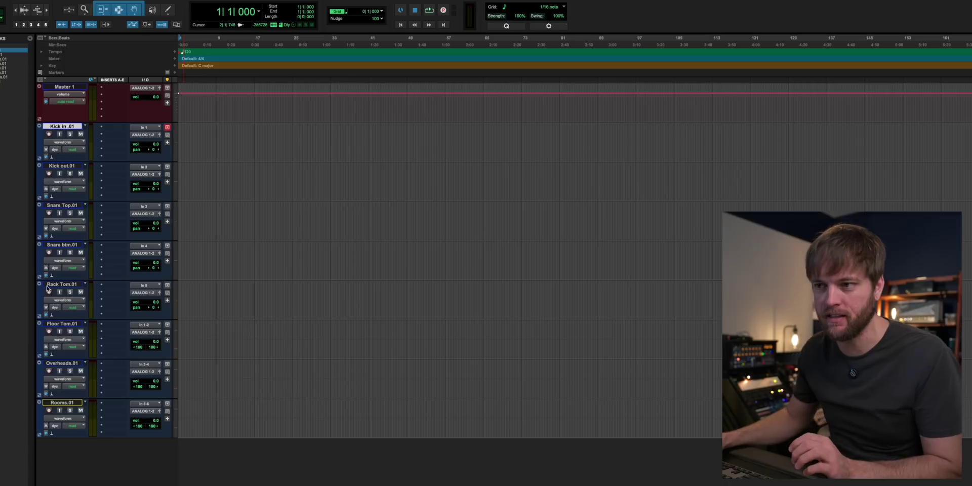
Delete the stereo Floor Tom.01 track.
{"action": "mouse_move", "coordinate": [74, 326]}
{"action": "left_mouse_down"}
{"action": "mouse_move", "coordinate": [94, 406]}
{"action": "mouse_move", "coordinate": [94, 310]}
{"action": "mouse_move", "coordinate": [64, 318]}
{"action": "left_mouse_up"}
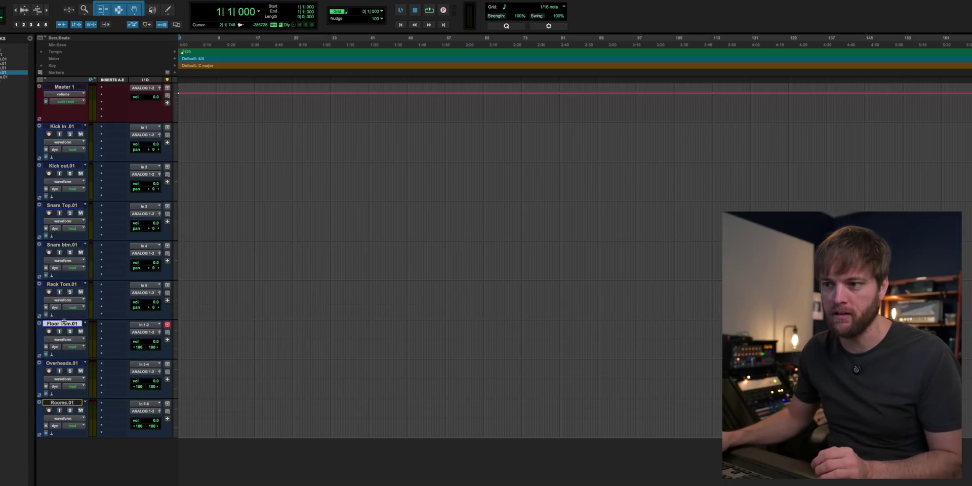
{"action": "right_click", "coordinate": [63, 323]}
{"action": "left_click", "coordinate": [108, 483]}
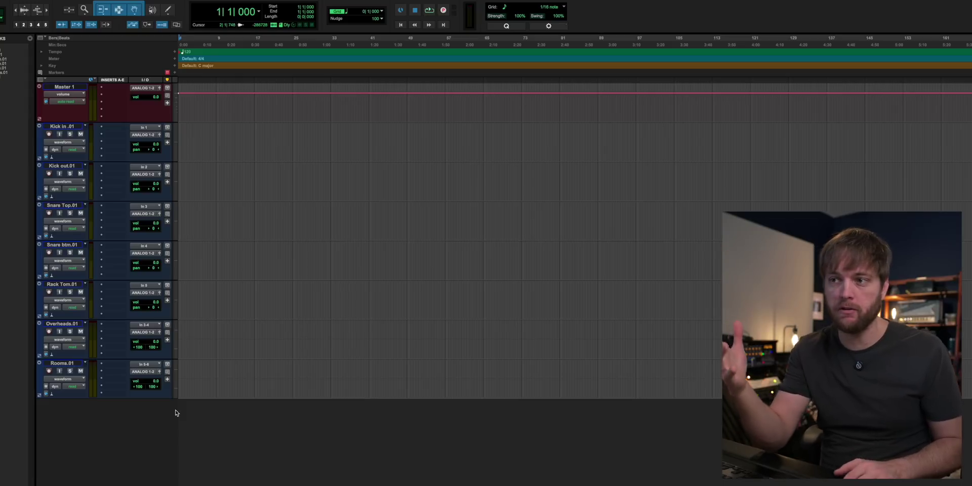
Create five mono aux input tracks, placing the first below Kick out.01 and the second below Snare btm.01.
{"action": "key", "text": "super+shift+n"}
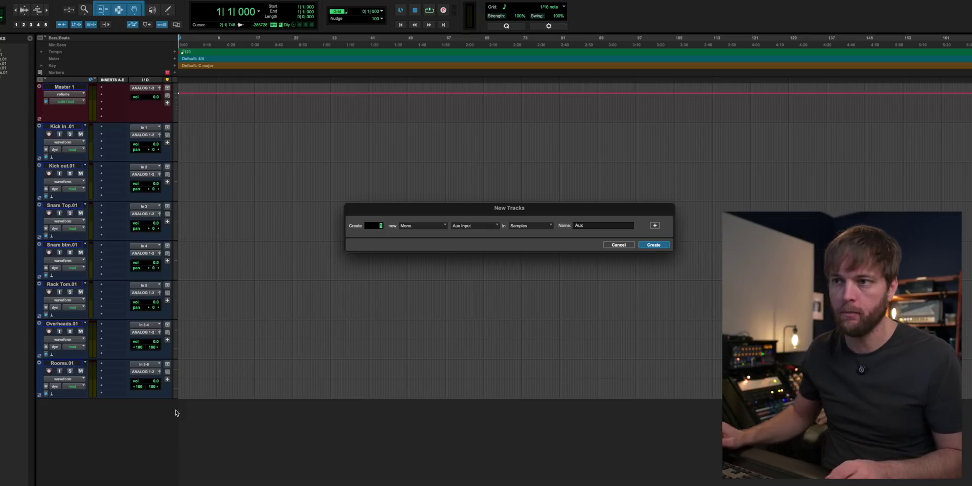
{"action": "key", "text": "Return"}
{"action": "left_click_drag", "start_coordinate": [63, 403], "coordinate": [66, 205]}
{"action": "left_click_drag", "start_coordinate": [64, 442], "coordinate": [64, 324]}
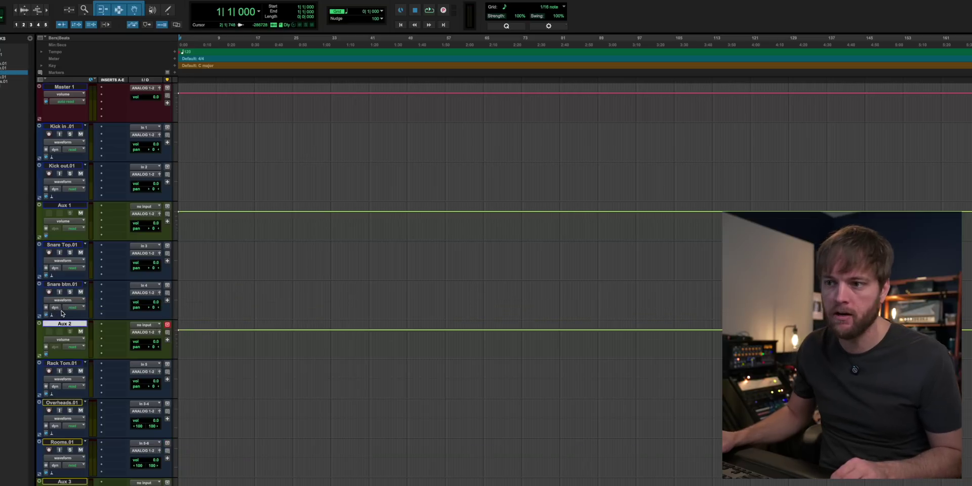
Rename the third aux input track, below Rooms.01, as Drum bus.
{"action": "double_click", "coordinate": [64, 482]}
{"action": "type", "text": "Drum bus"}
{"action": "key", "text": "Return"}
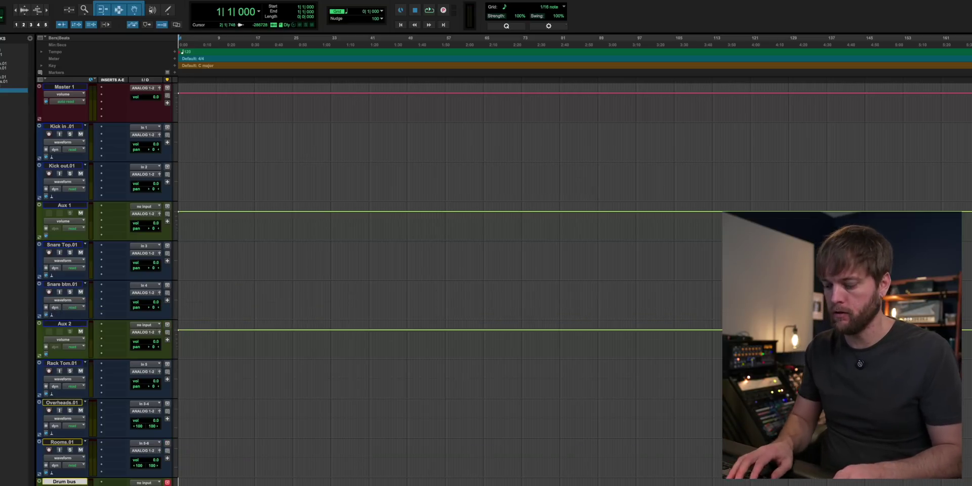
In the mixer, select both kick tracks and examine the buses available for their output without assigning one.
{"action": "key", "text": "super+equal"}
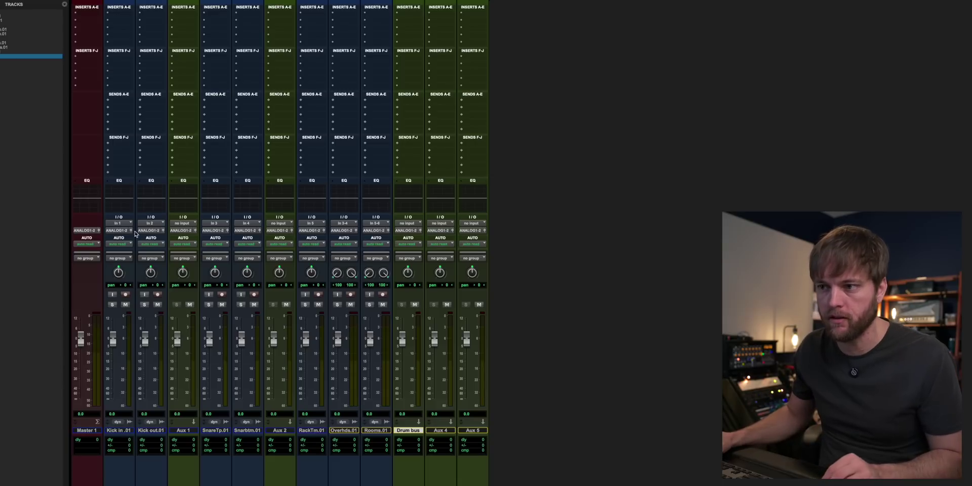
{"action": "left_click", "coordinate": [151, 431]}
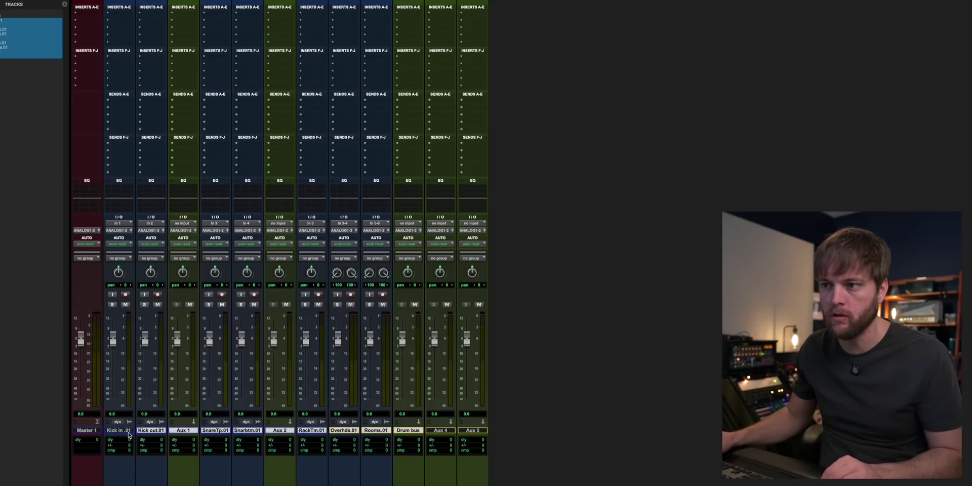
{"action": "left_click", "coordinate": [113, 431]}
{"action": "left_click", "coordinate": [149, 431], "text": "shift"}
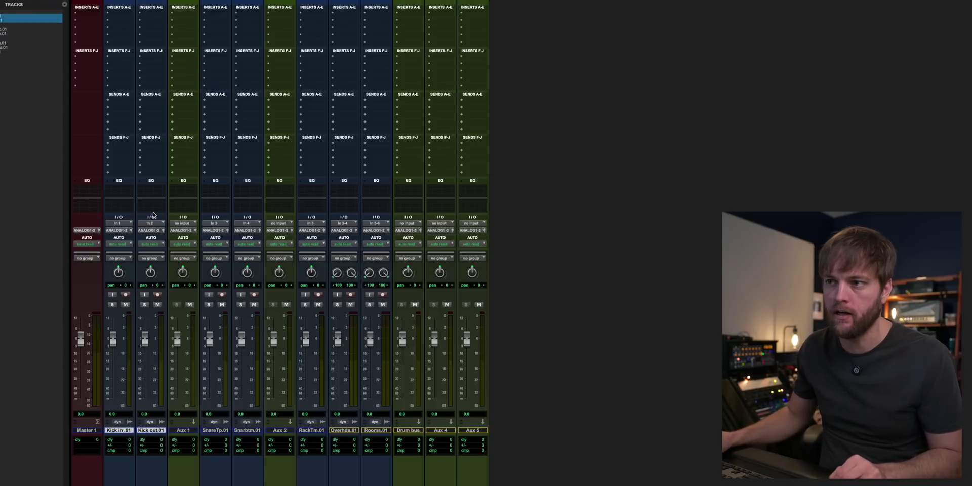
{"action": "left_click", "coordinate": [149, 233]}
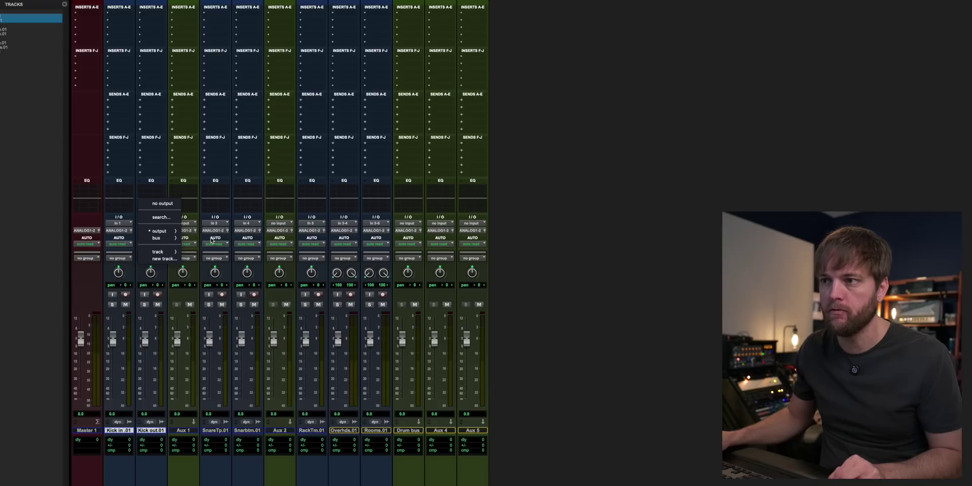
{"action": "mouse_move", "coordinate": [174, 238]}
{"action": "mouse_move", "coordinate": [213, 240]}
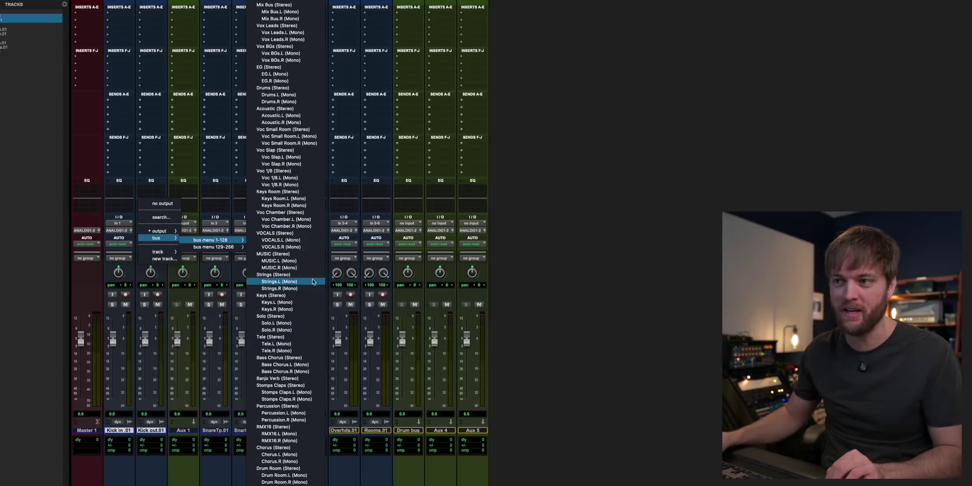
{"action": "left_click", "coordinate": [683, 277]}
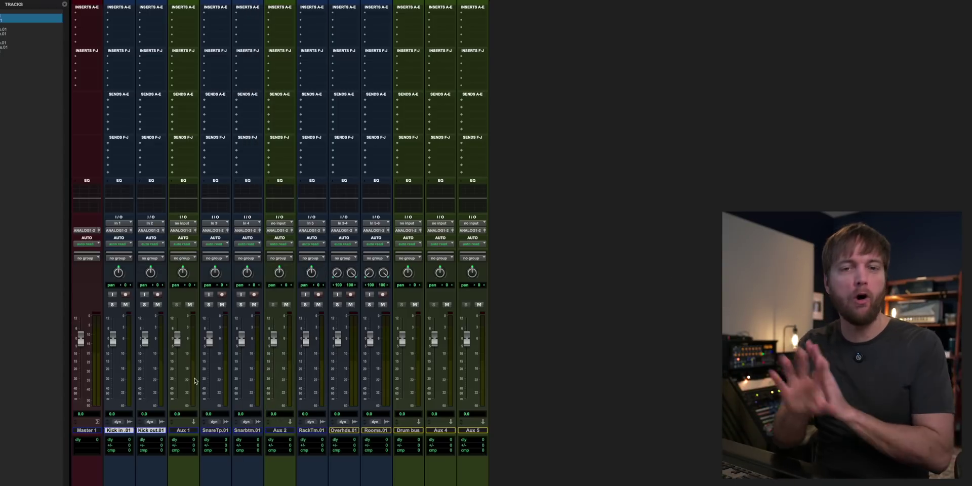
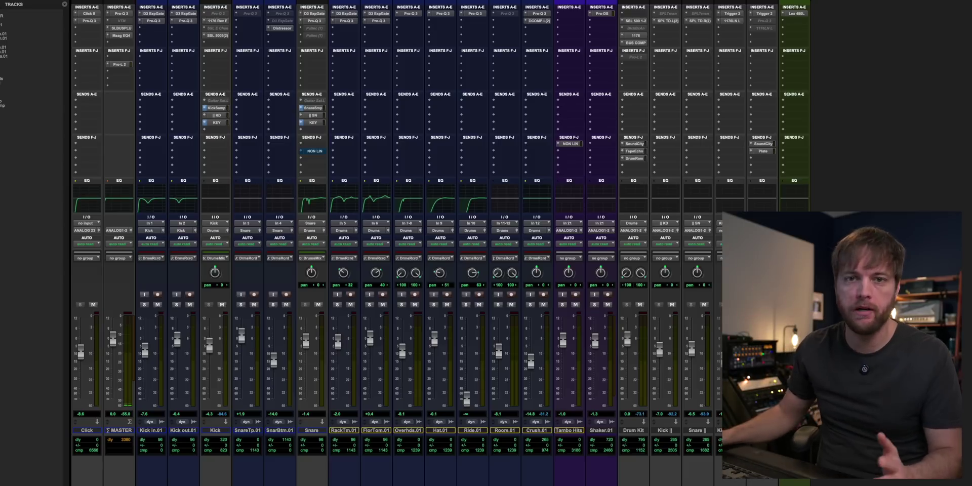
Make the D3 ExpGate and Pro-Q 3 inserts on Kick in.01 and Kick out.01 inactive.
{"action": "left_click", "coordinate": [160, 14], "text": "ctrl+super"}
{"action": "left_click", "coordinate": [185, 13], "text": "ctrl+super"}
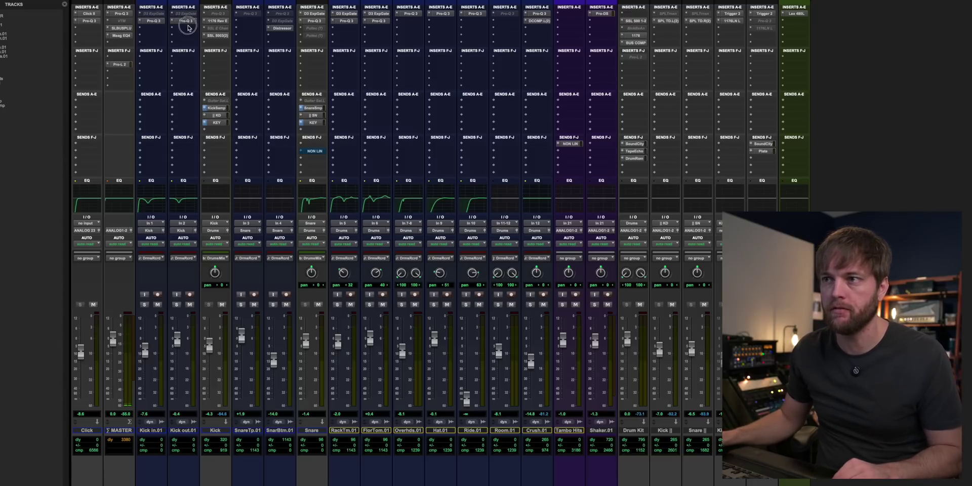
{"action": "left_click", "coordinate": [154, 21]}
{"action": "left_click", "coordinate": [185, 20], "text": "ctrl+super"}
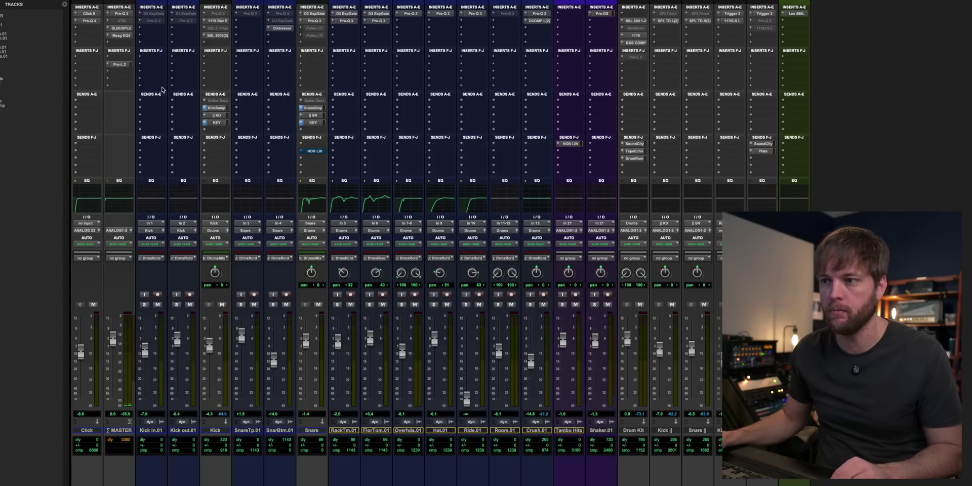
Toggle the Kick in.01 inserts between active and inactive, inspect the Pro-Q 3 curve, and leave the EQ inactive.
{"action": "left_click", "coordinate": [156, 431]}
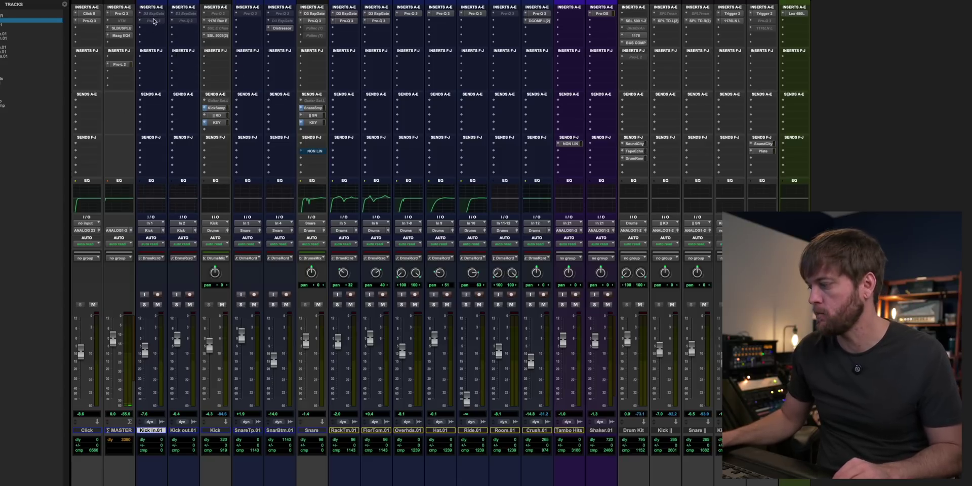
{"action": "left_click", "coordinate": [155, 14], "text": "ctrl+super"}
{"action": "left_click", "coordinate": [153, 14], "text": "ctrl+super"}
{"action": "left_click", "coordinate": [155, 21], "text": "ctrl+super"}
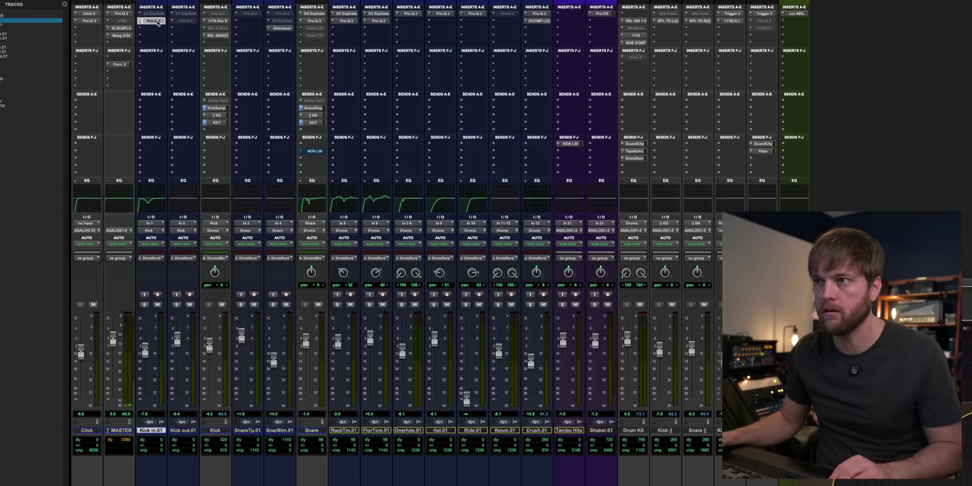
{"action": "left_click", "coordinate": [157, 21], "text": "ctrl+super"}
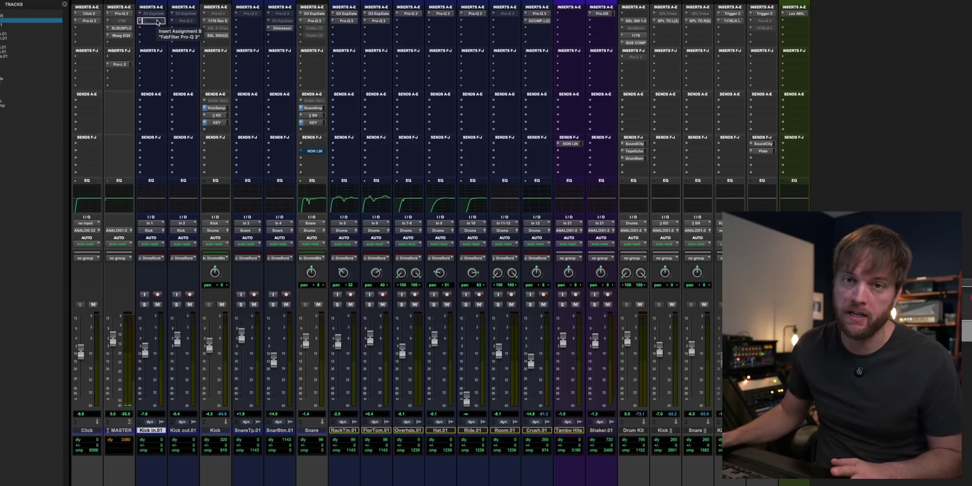
{"action": "left_click", "coordinate": [158, 21], "text": "ctrl+super"}
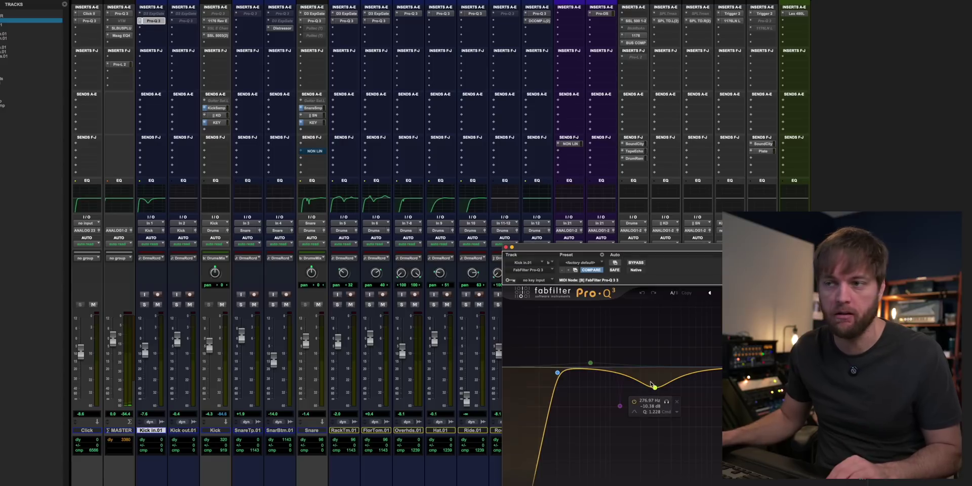
{"action": "left_click", "coordinate": [158, 23], "text": "ctrl+super"}
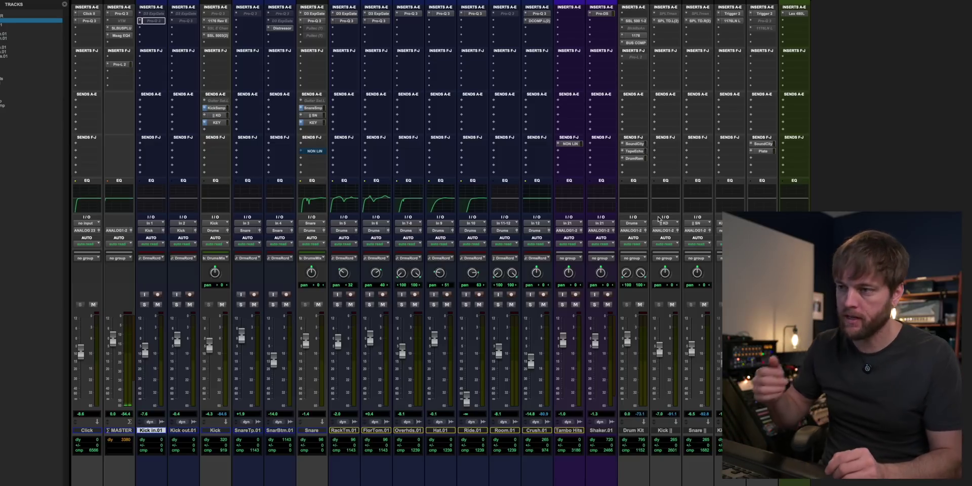
Select the MASTER track in the edit view and open Vocal Session Template as the source for importing session data.
{"action": "key", "text": "super+equal"}
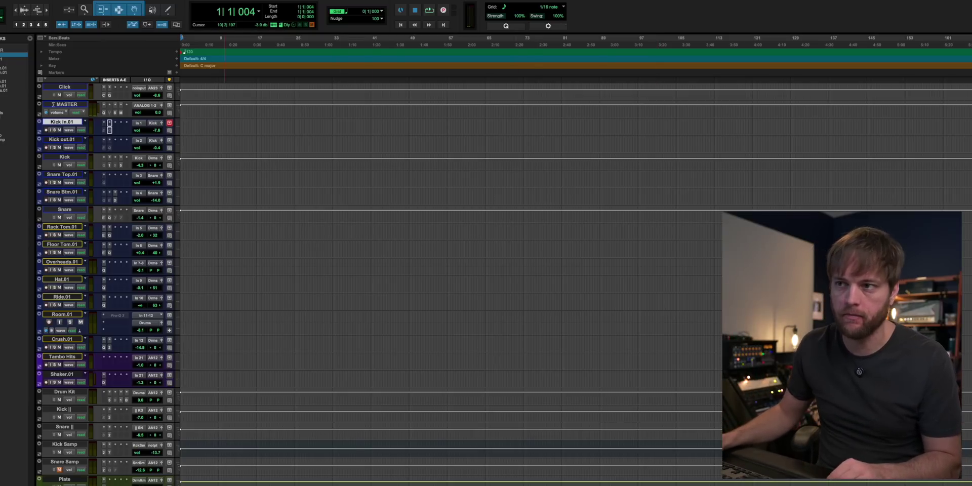
{"action": "left_click", "coordinate": [67, 104]}
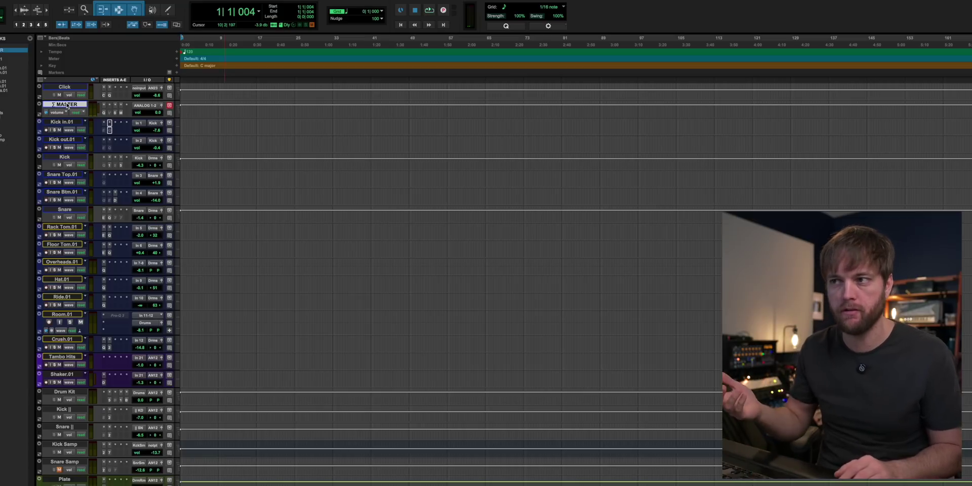
{"action": "key", "text": "alt+shift+i"}
{"action": "key", "text": "super+Up"}
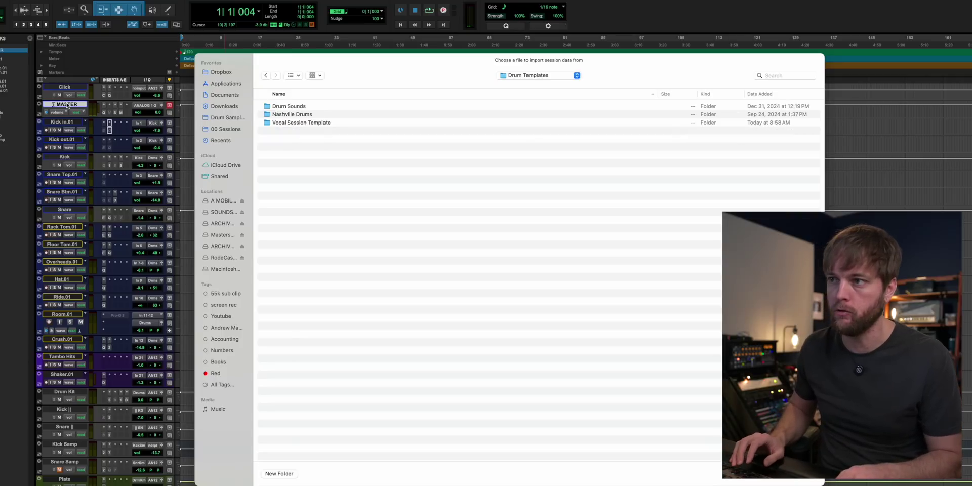
{"action": "key", "text": "Down"}
{"action": "key", "text": "Down"}
{"action": "key", "text": "Down"}
{"action": "key", "text": "super+Down"}
{"action": "key", "text": "Down"}
{"action": "key", "text": "Down"}
{"action": "key", "text": "Return"}
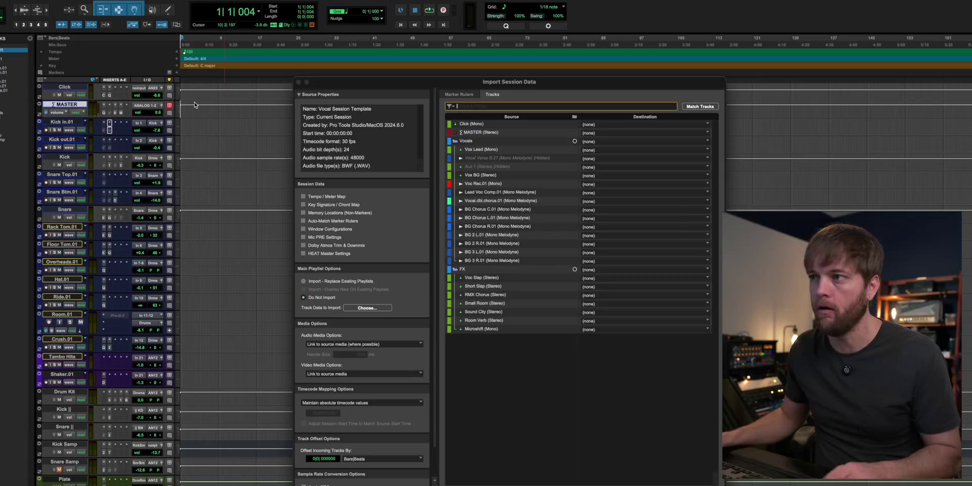
Import the Vocals and FX folders with all their tracks as new tracks and collapse both folders.
{"action": "left_click", "coordinate": [496, 143]}
{"action": "left_click_drag", "start_coordinate": [496, 144], "coordinate": [490, 381]}
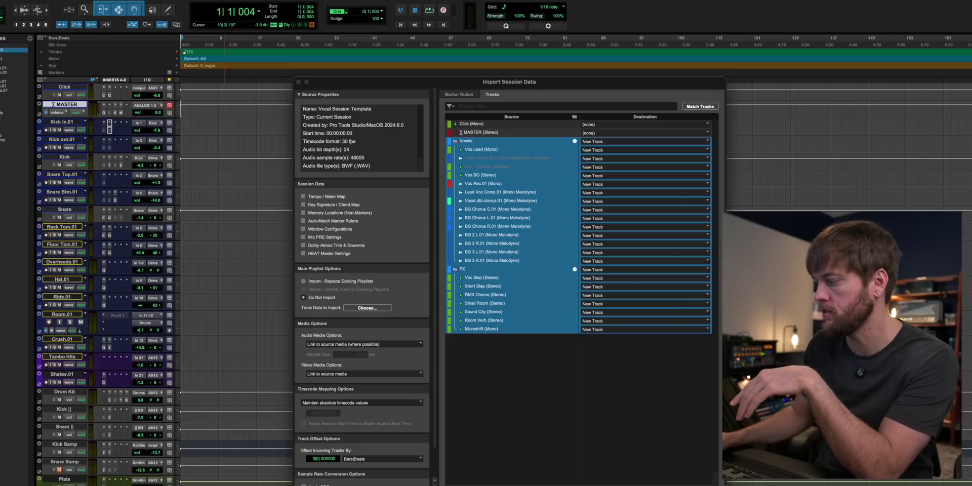
{"action": "key", "text": "Return"}
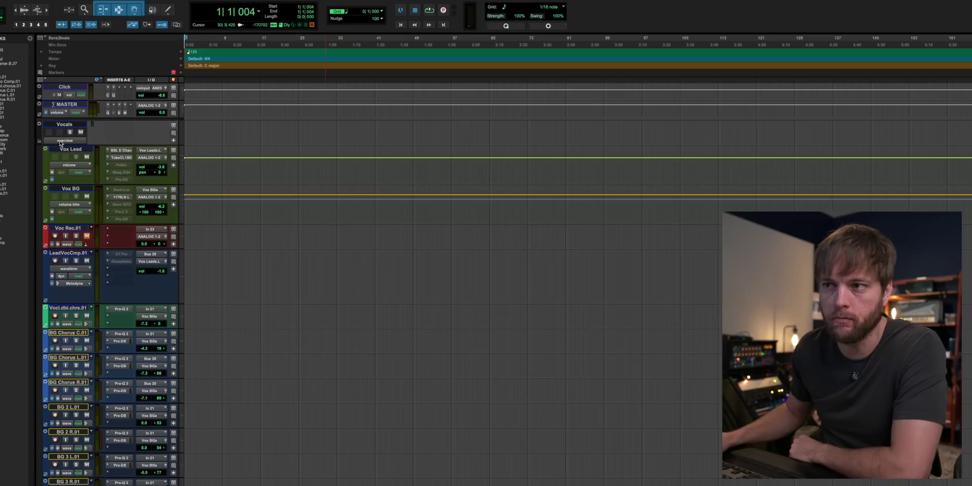
{"action": "left_click", "coordinate": [38, 141]}
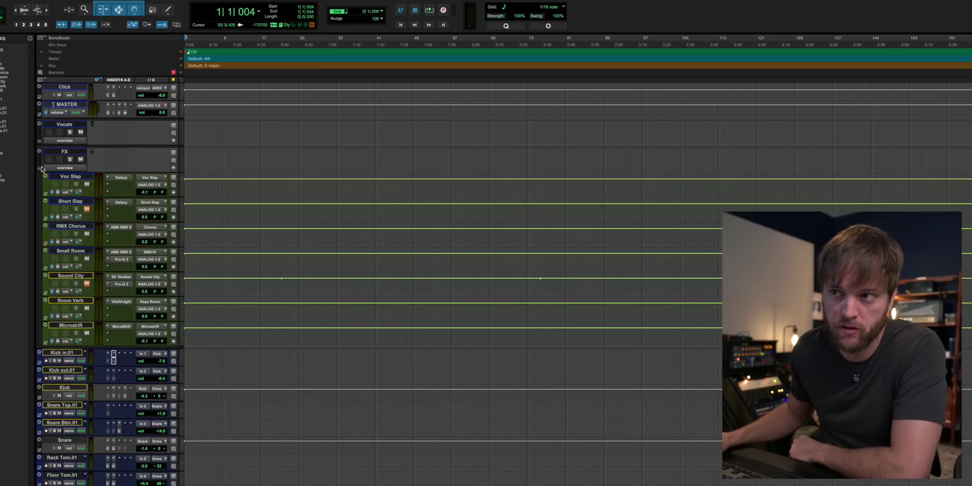
{"action": "left_click", "coordinate": [40, 168]}
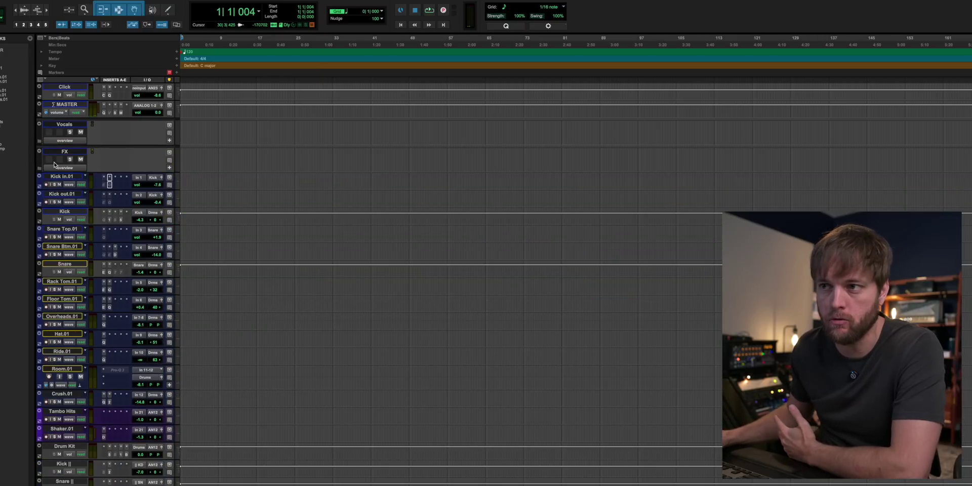
Expand the Vocals folder and review the Vox Lead, Vox BG and Voc Rec.01 tracks.
{"action": "left_click", "coordinate": [39, 142]}
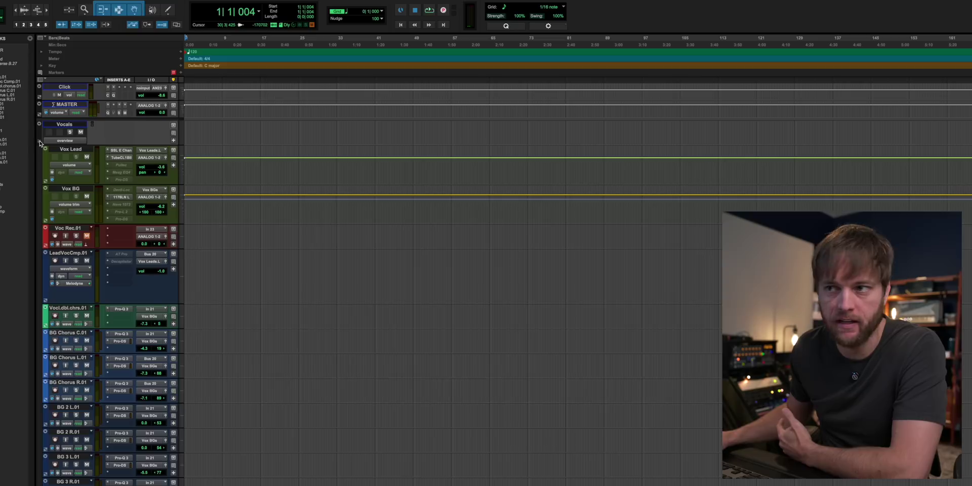
{"action": "left_click", "coordinate": [76, 150]}
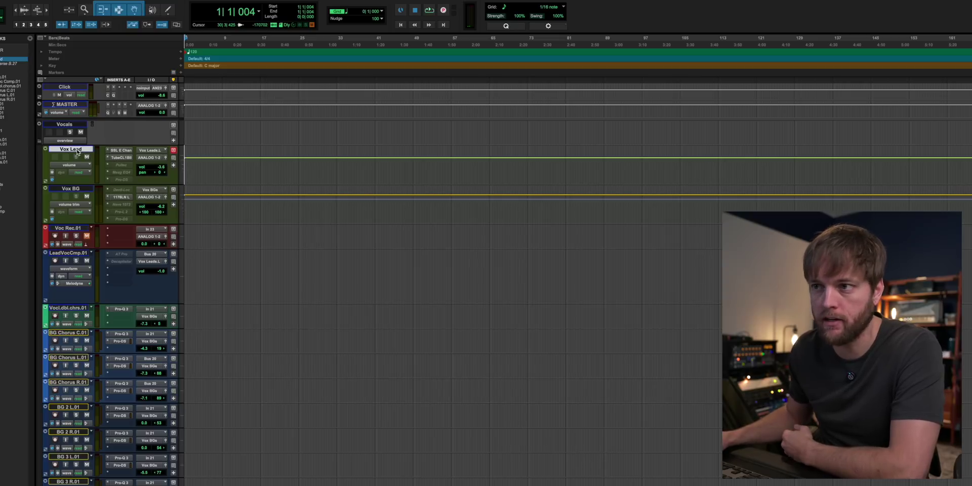
{"action": "left_click", "coordinate": [71, 188]}
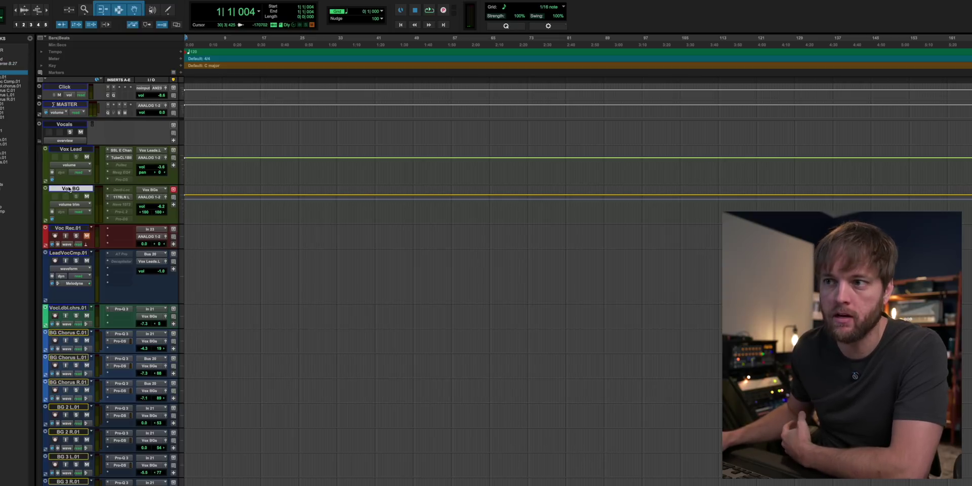
{"action": "left_click", "coordinate": [71, 228]}
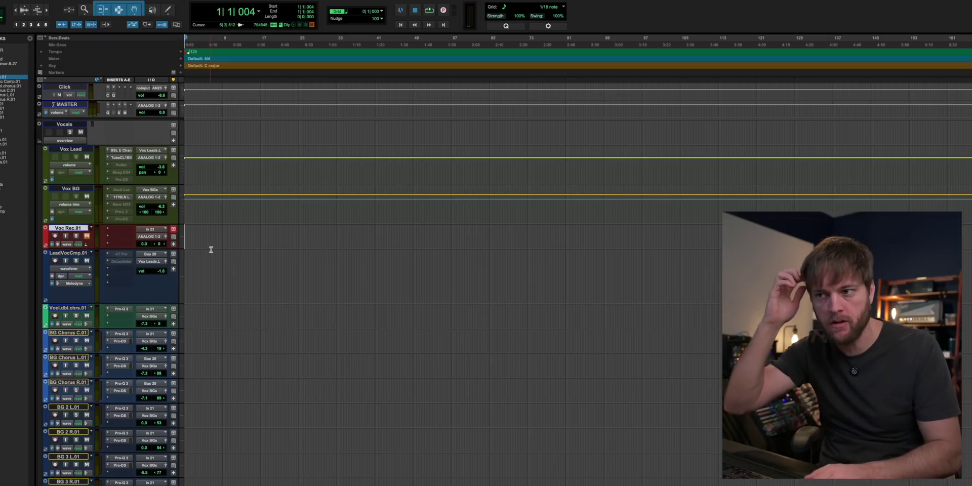
Set the input of the Voc Rec.01 track to interface input In 25 (Mono).
{"action": "key", "text": "super+equal"}
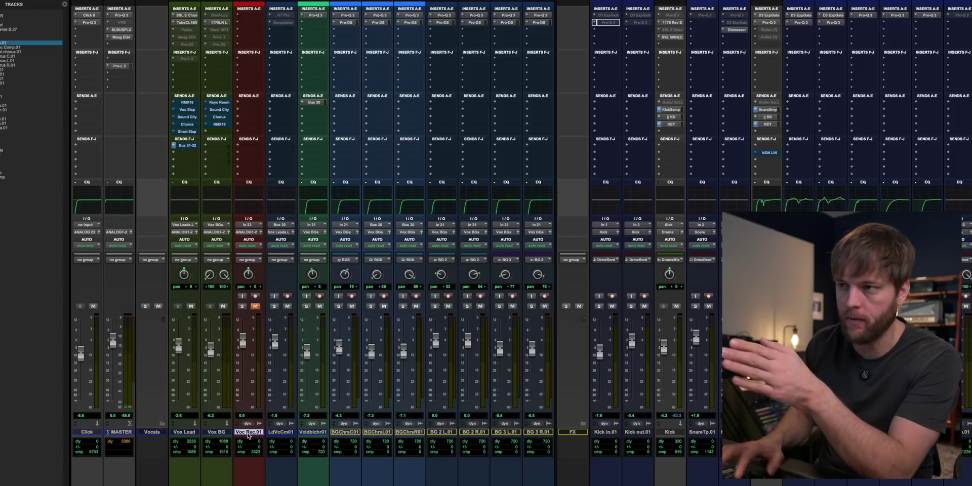
{"action": "key", "text": "super+equal"}
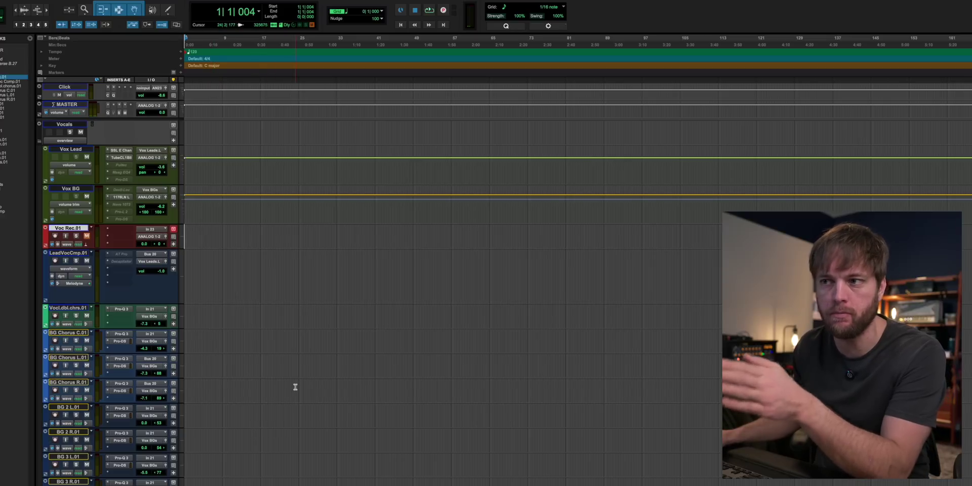
{"action": "left_click", "coordinate": [150, 229]}
{"action": "mouse_move", "coordinate": [160, 230]}
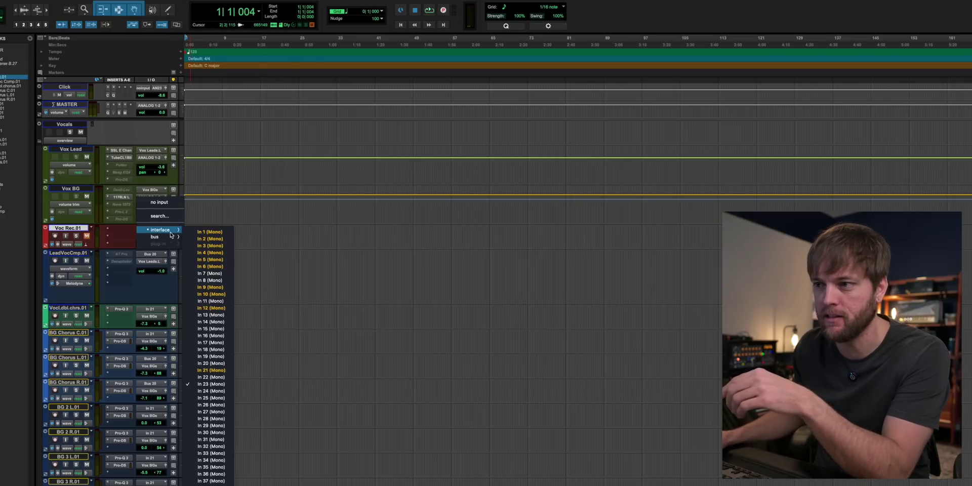
{"action": "left_click", "coordinate": [221, 398]}
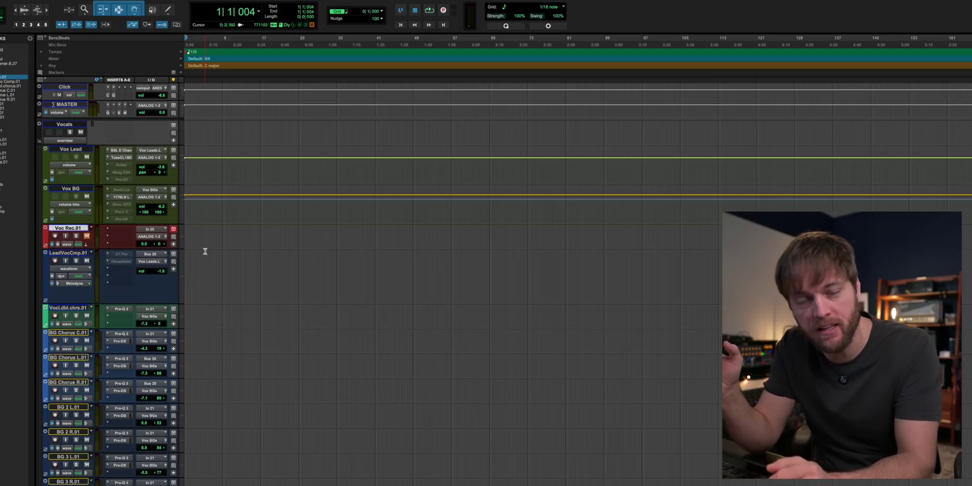
Return to the mixer and check the Pro-Q 3 and Pro-DS inserts on the BG Chorus C.01 track.
{"action": "key", "text": "super+equal"}
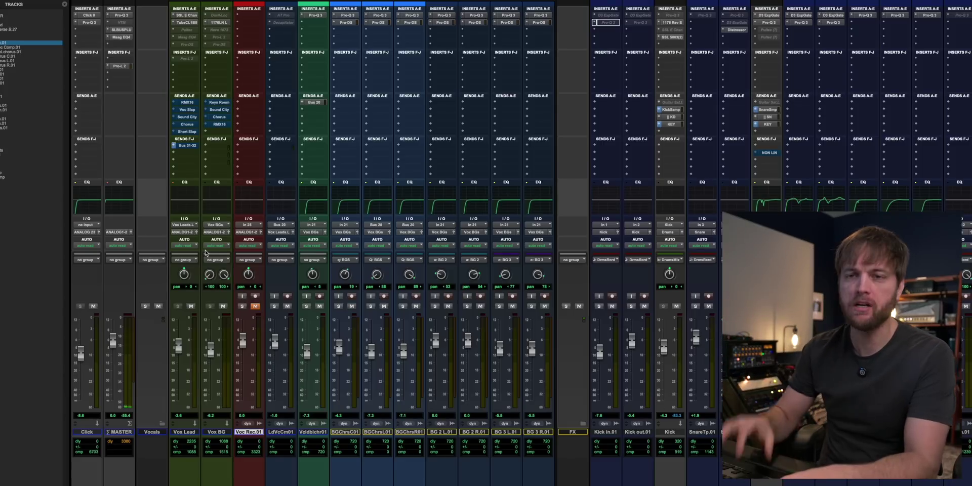
{"action": "key", "text": "super+equal"}
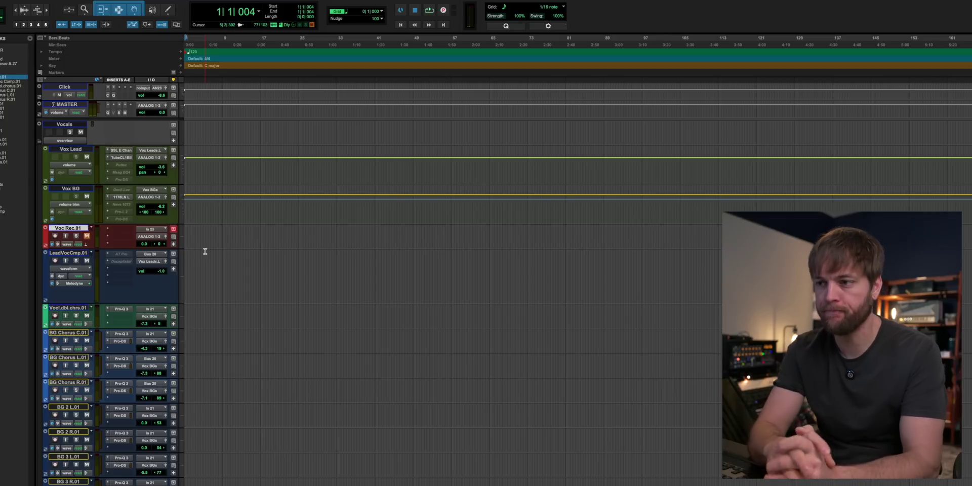
{"action": "key", "text": "super+equal"}
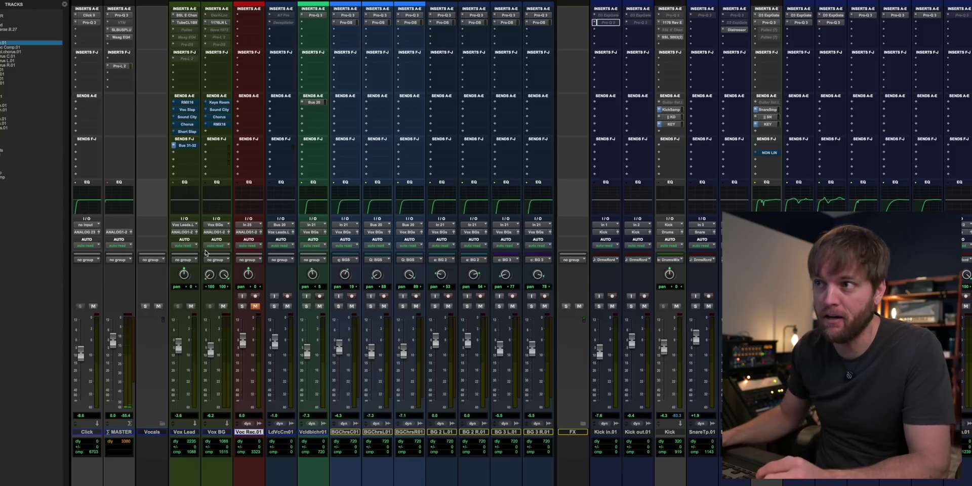
{"action": "left_click", "coordinate": [349, 15]}
{"action": "left_click", "coordinate": [349, 16]}
{"action": "left_click", "coordinate": [349, 24]}
{"action": "left_click", "coordinate": [349, 23]}
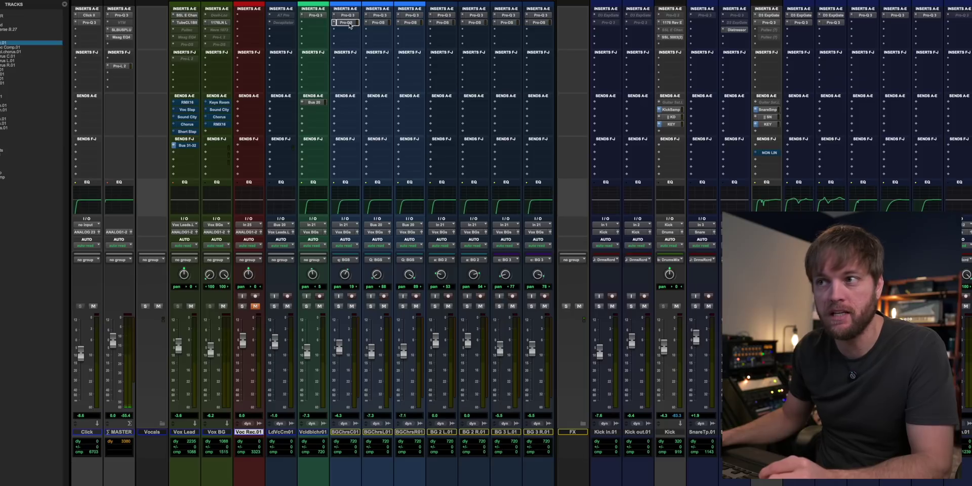
Inspect the Tube-Tech CL 1B compressor and the SSL E Channel Strip on the Vox Lead track, closing each one.
{"action": "left_click", "coordinate": [187, 23]}
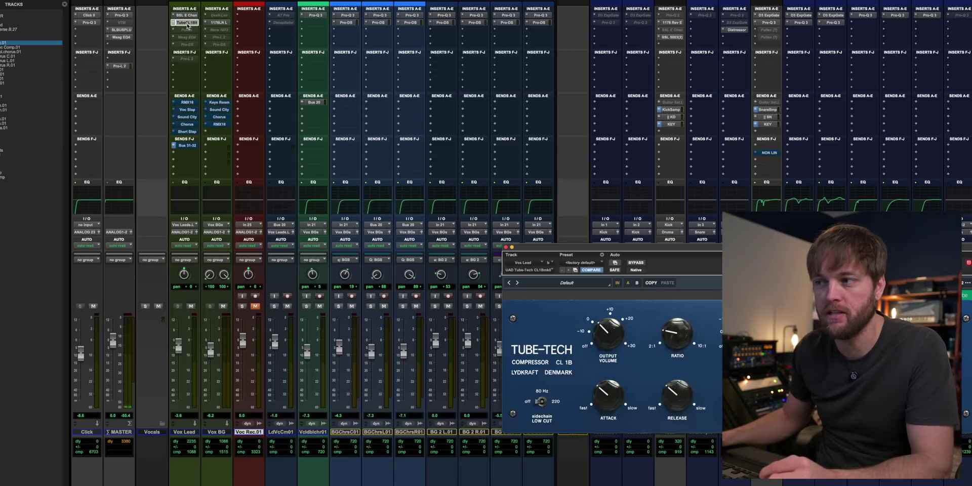
{"action": "left_click", "coordinate": [187, 23]}
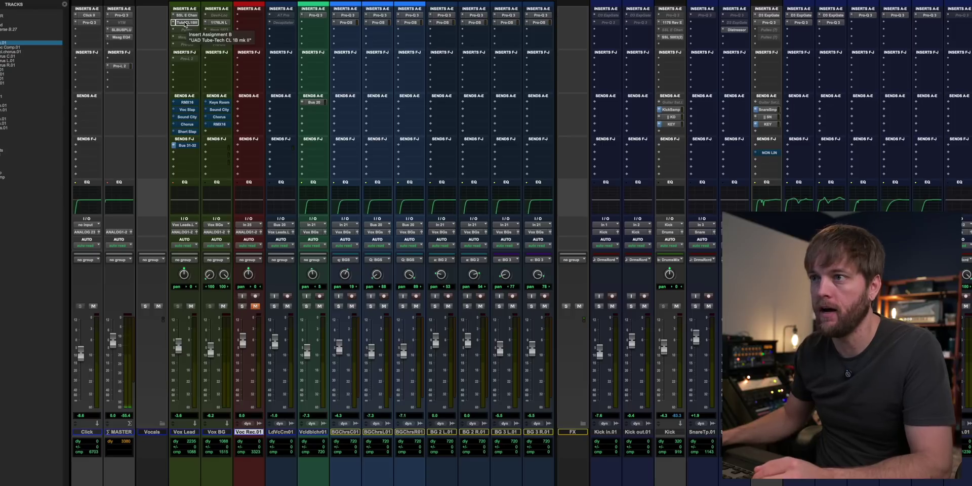
{"action": "left_click", "coordinate": [187, 16]}
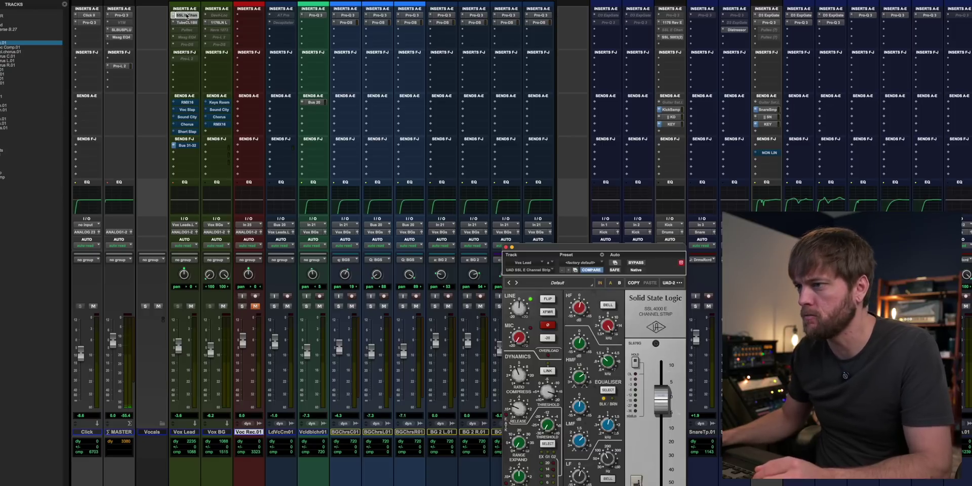
{"action": "left_click", "coordinate": [186, 16]}
Inspect the Black Box Analog Design HG-2 on the Drum Kit track, then the Pro-Q 3 and Pro-DS on BG Chorus C.01.
{"action": "scroll", "coordinate": [557, 126], "scroll_direction": "right", "scroll_amount": 3}
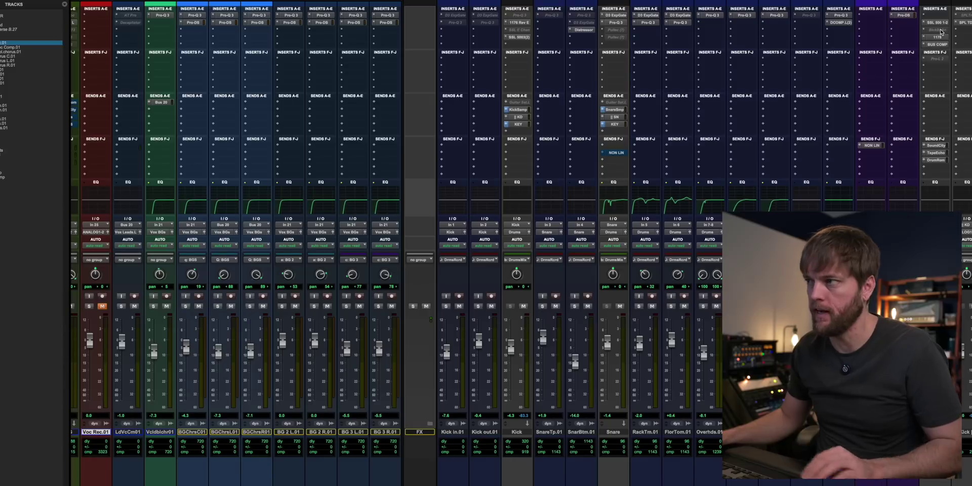
{"action": "left_click", "coordinate": [937, 30]}
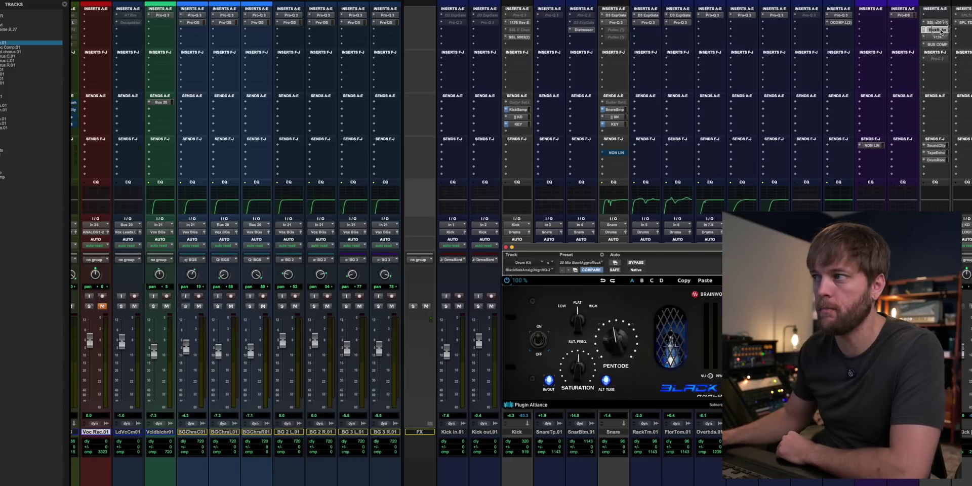
{"action": "left_click", "coordinate": [939, 30]}
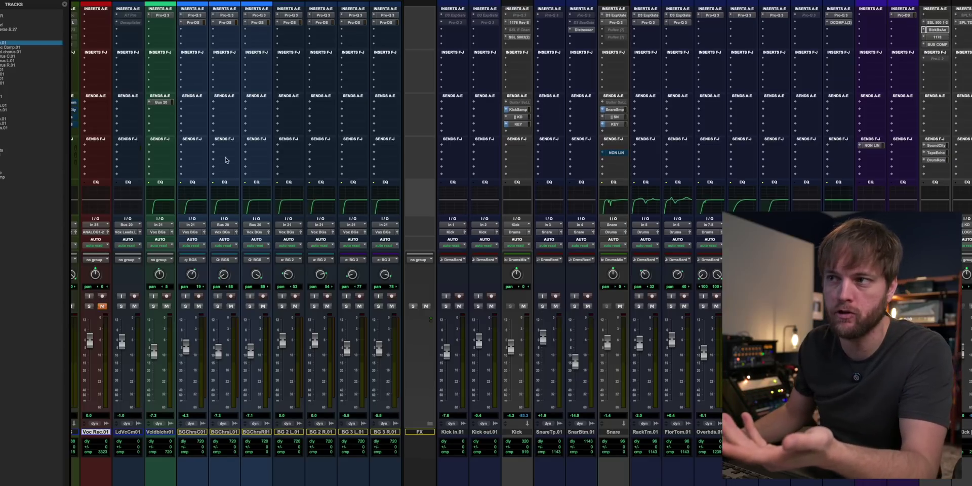
{"action": "left_click", "coordinate": [200, 15]}
{"action": "left_click", "coordinate": [203, 17]}
{"action": "left_click", "coordinate": [194, 22]}
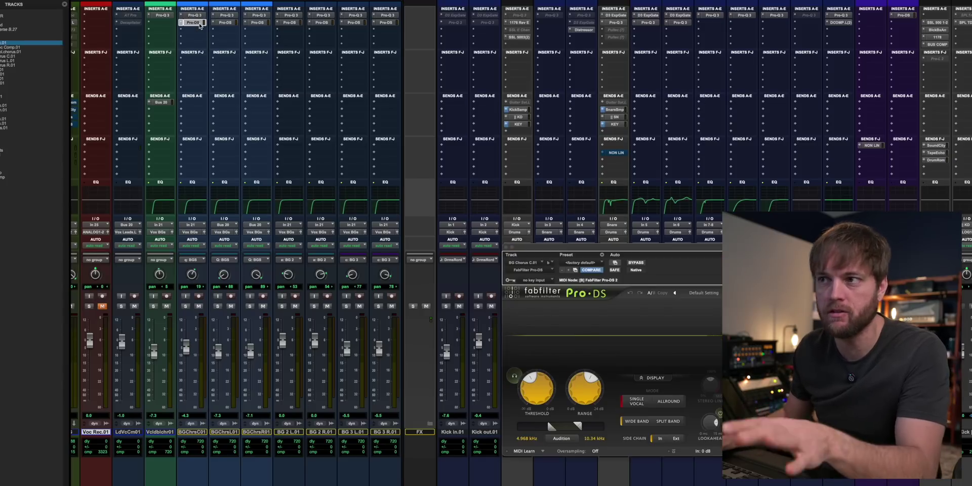
{"action": "left_click", "coordinate": [199, 23]}
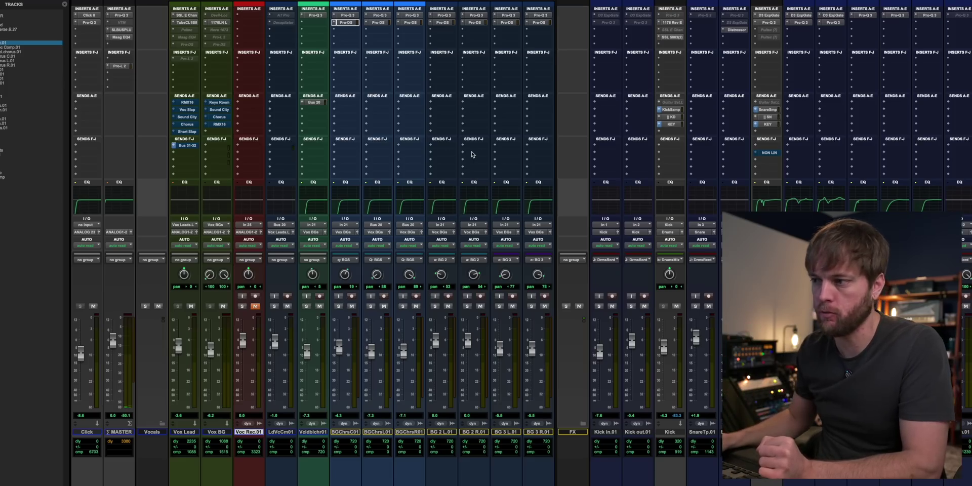
Review the Kick in.01 and Kick out.01 tracks and the Kick aux they feed, finishing with Kick selected.
{"action": "scroll", "coordinate": [472, 154], "scroll_direction": "right", "scroll_amount": 5}
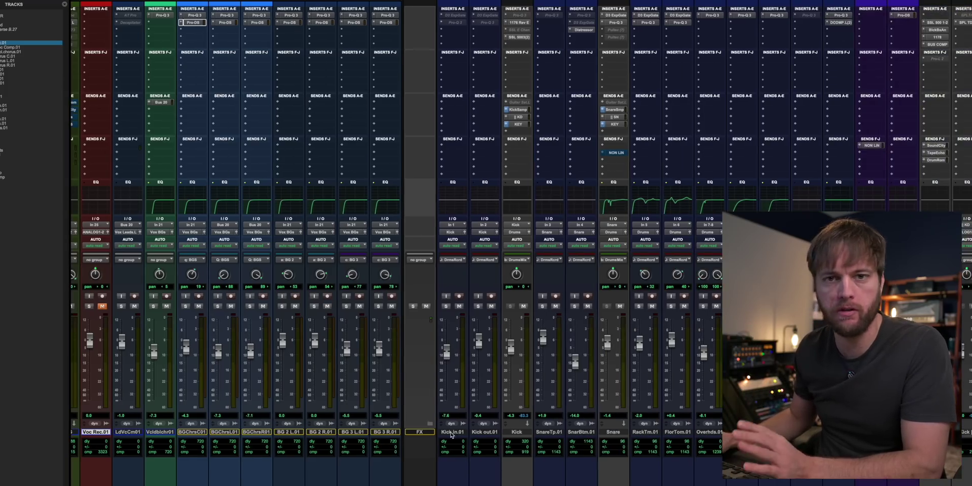
{"action": "left_click", "coordinate": [481, 433]}
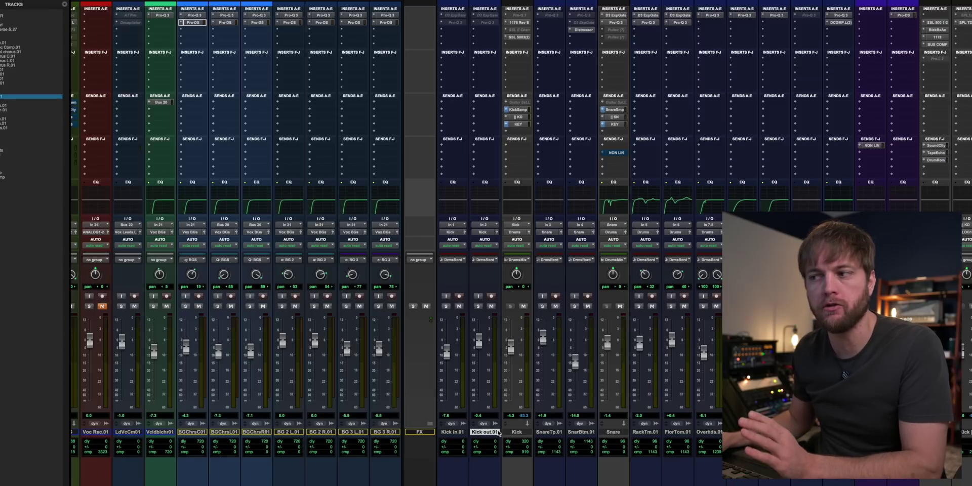
{"action": "left_click", "coordinate": [515, 434]}
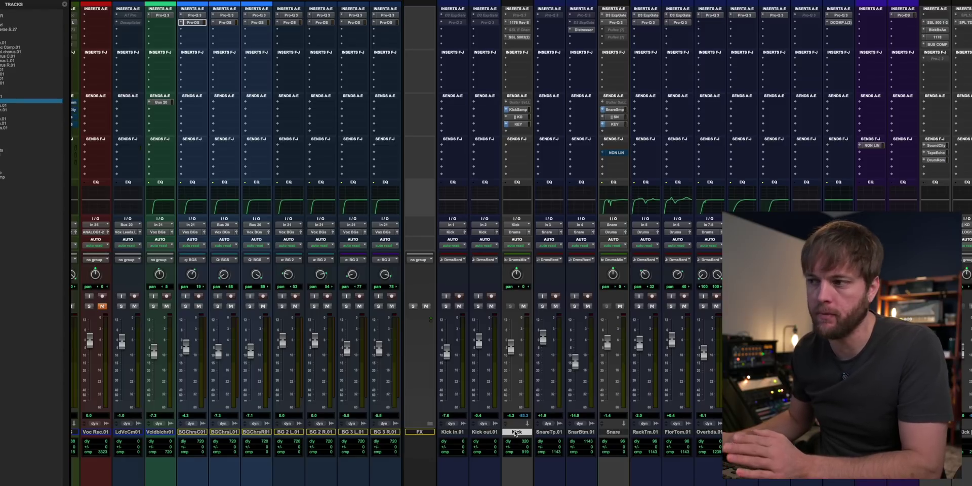
{"action": "left_click", "coordinate": [453, 434]}
{"action": "left_click", "coordinate": [487, 433]}
{"action": "left_click", "coordinate": [515, 433]}
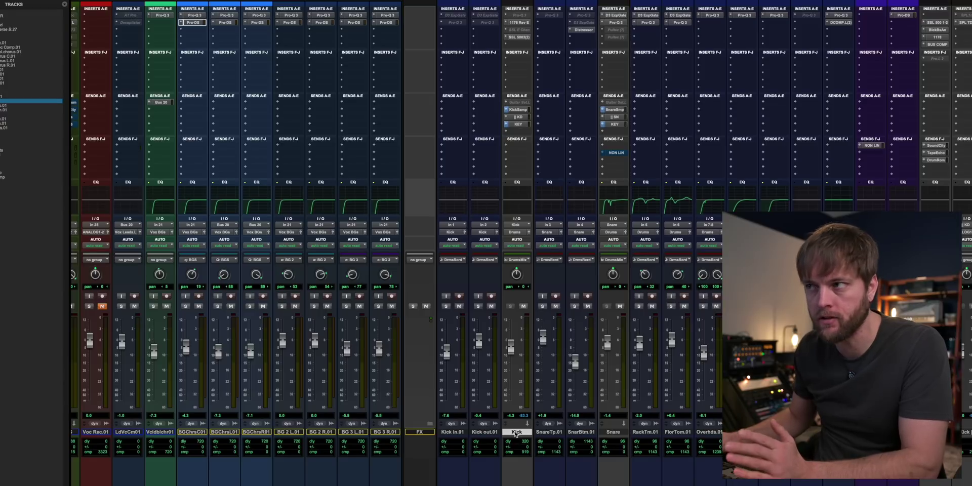
Inspect the 1176 Rev E and SSL 500 inserts on the Kick aux, close the plug-in window and select SnarBtm.01.
{"action": "left_click", "coordinate": [514, 23]}
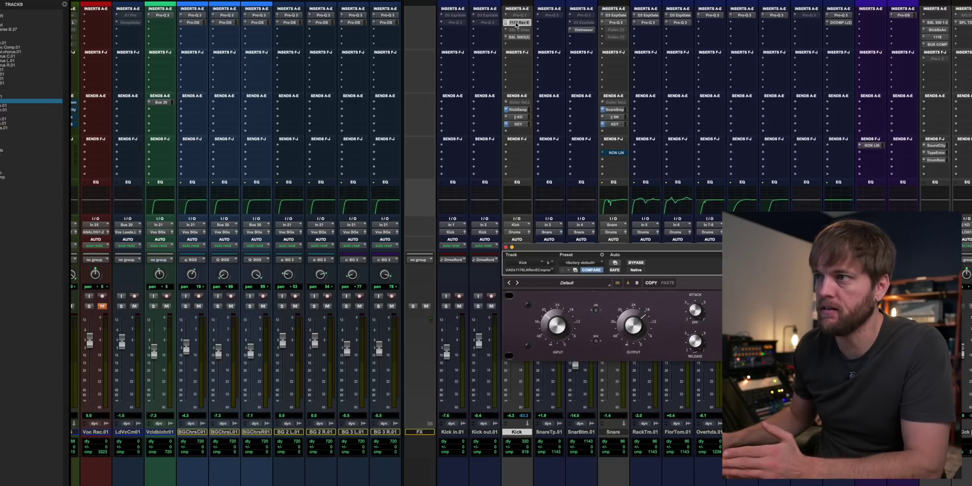
{"action": "left_click", "coordinate": [516, 25]}
{"action": "left_click", "coordinate": [520, 37]}
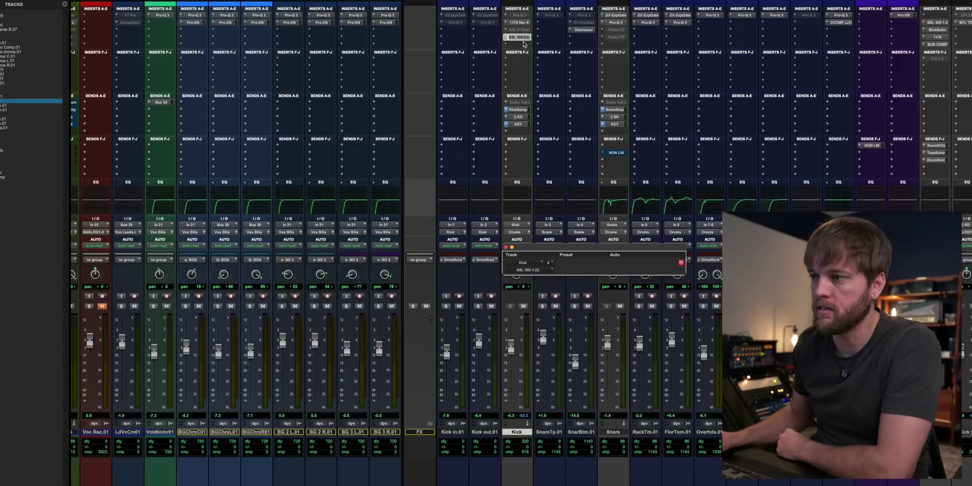
{"action": "left_click", "coordinate": [523, 43]}
{"action": "left_click", "coordinate": [576, 433]}
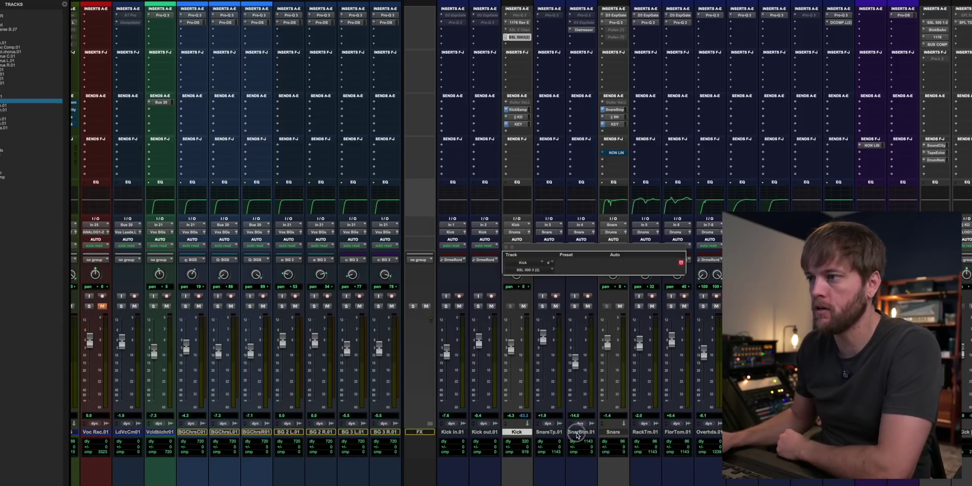
{"action": "left_click", "coordinate": [505, 247]}
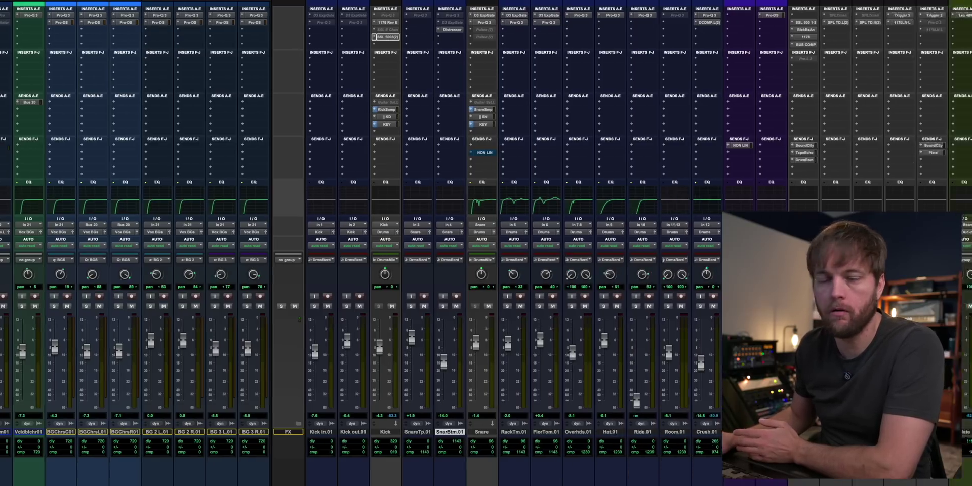
Review the parallel Kick and Snare auxes, the Kick Samp and SnareSamp tracks, and the Plate reverb track.
{"action": "left_click", "coordinate": [966, 431]}
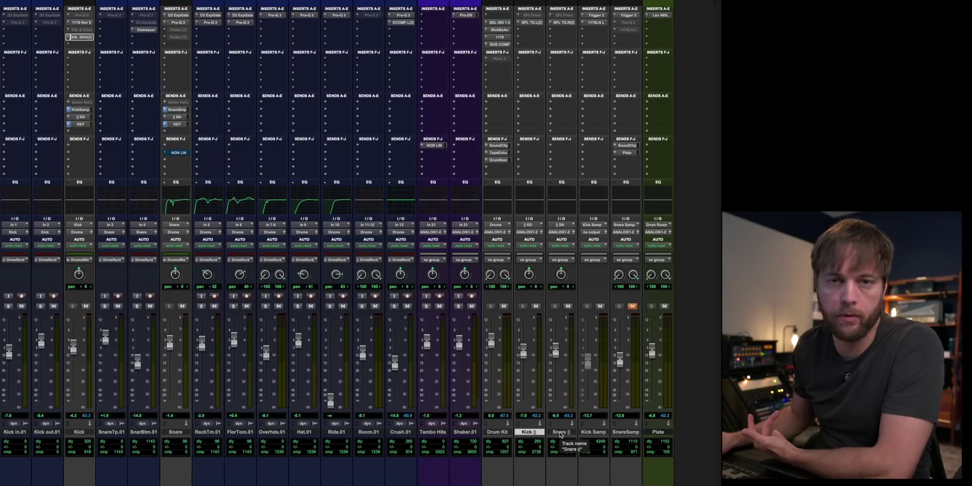
{"action": "left_click", "coordinate": [561, 432]}
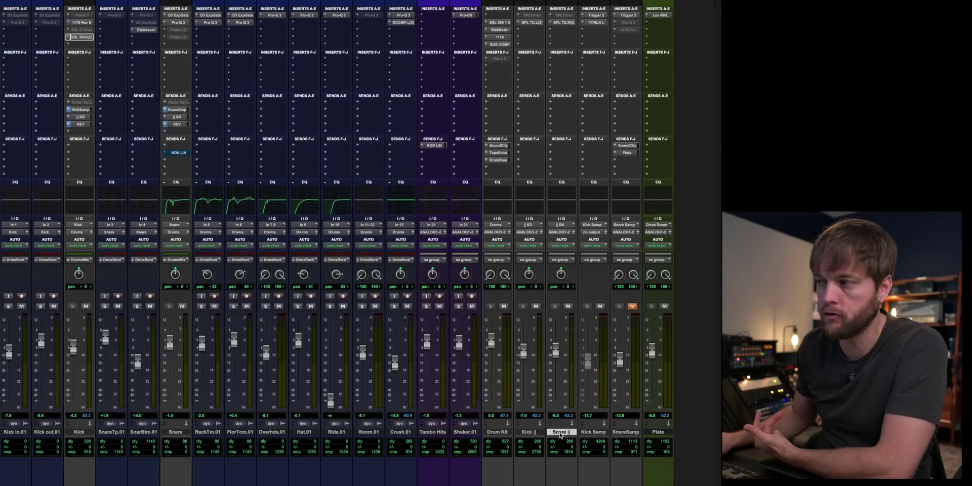
{"action": "left_click", "coordinate": [537, 432]}
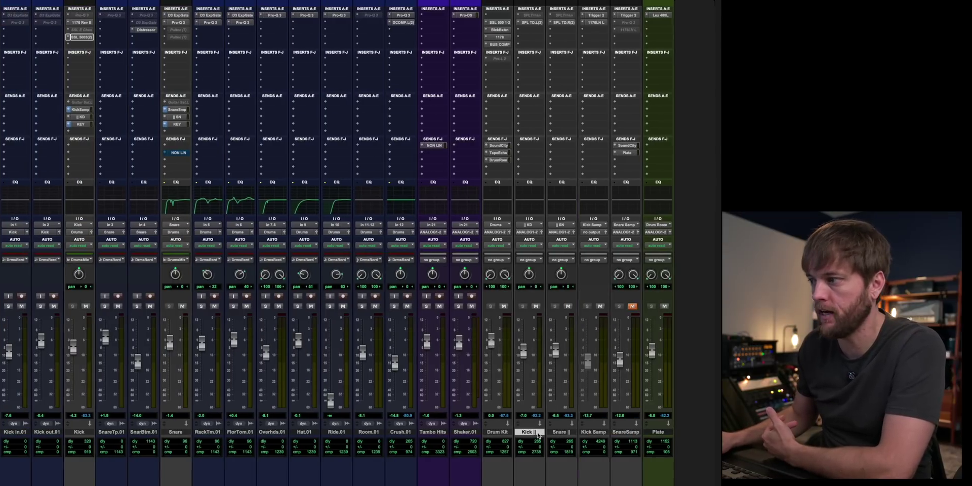
{"action": "left_click", "coordinate": [566, 433]}
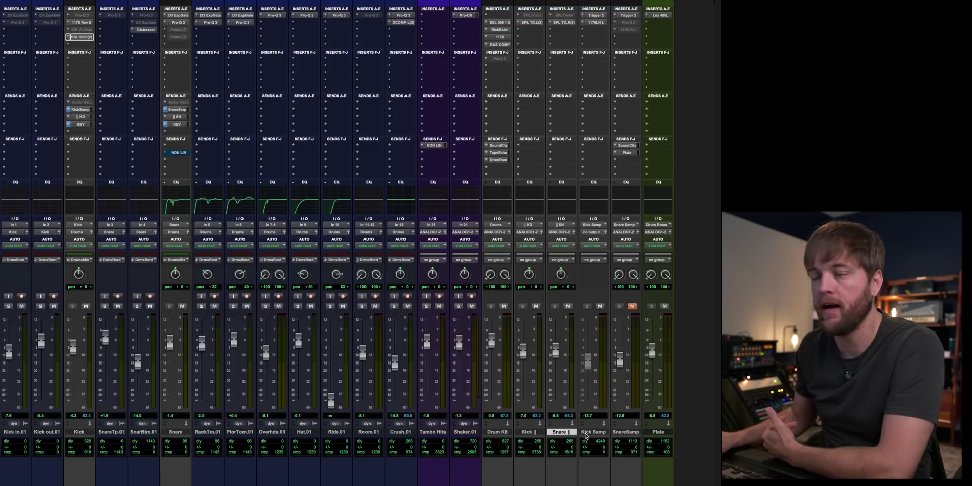
{"action": "left_click", "coordinate": [588, 433]}
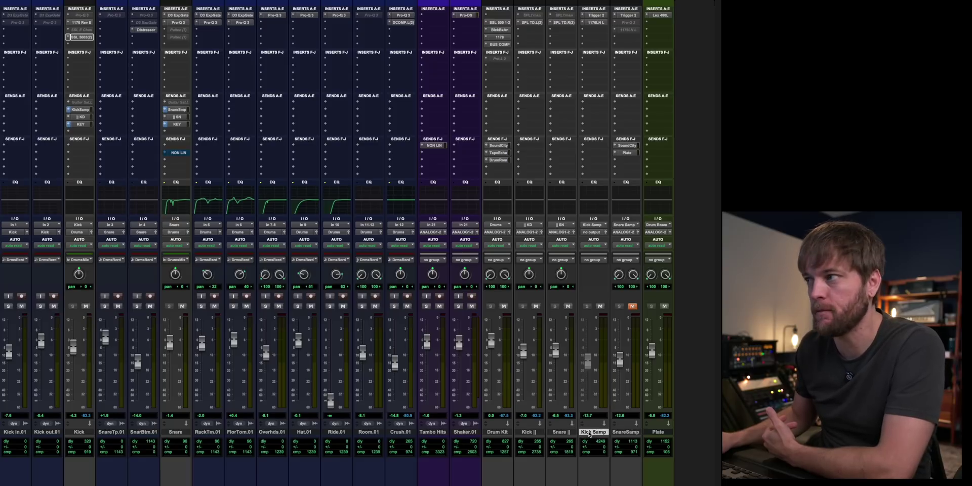
{"action": "left_click", "coordinate": [623, 433]}
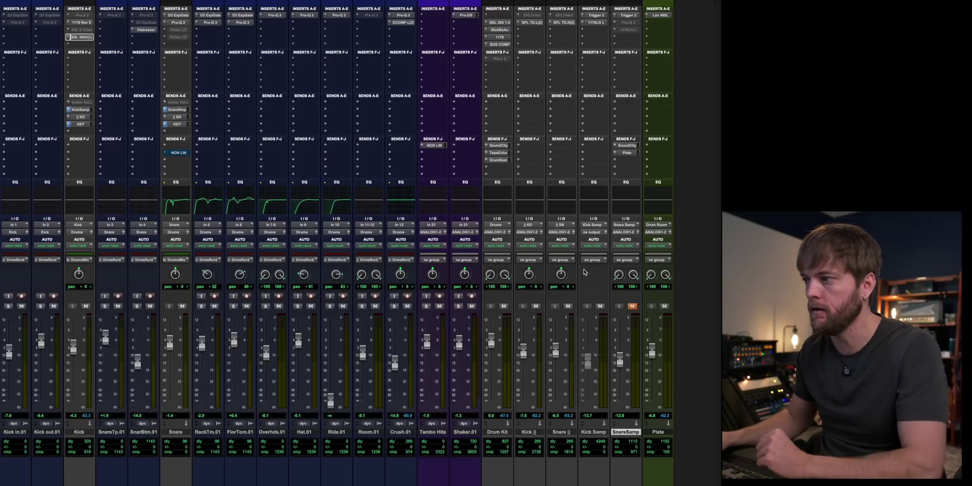
{"action": "left_click", "coordinate": [658, 432]}
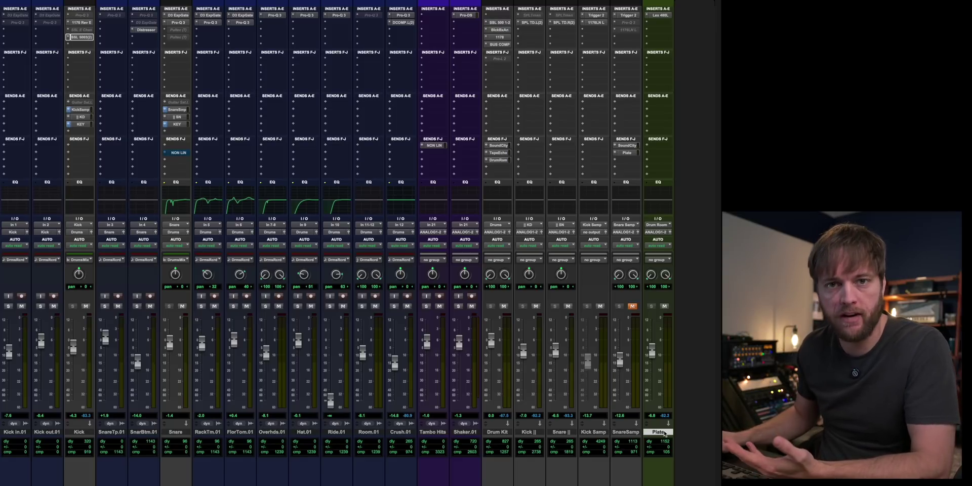
Rename the Plate reverb track as Room.
{"action": "scroll", "coordinate": [651, 449], "scroll_direction": "left", "scroll_amount": 1}
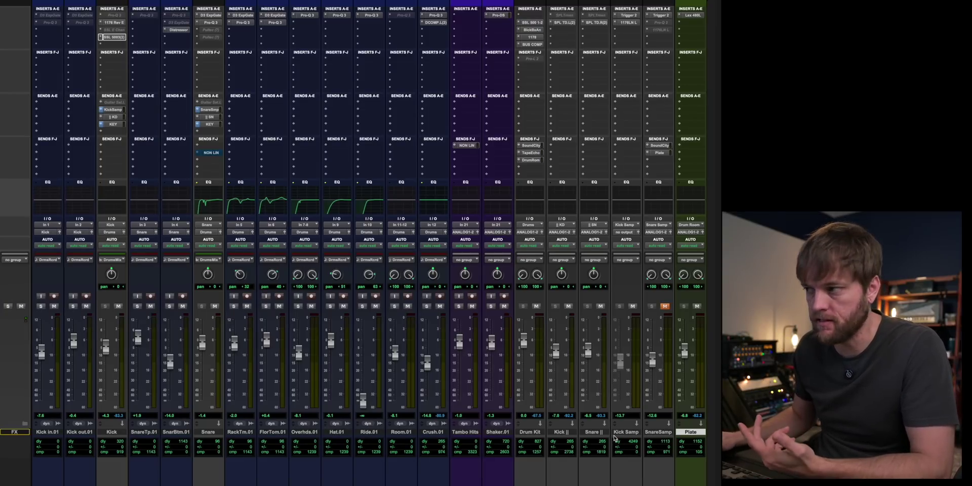
{"action": "scroll", "coordinate": [616, 435], "scroll_direction": "left", "scroll_amount": 1}
{"action": "scroll", "coordinate": [615, 435], "scroll_direction": "right", "scroll_amount": 2}
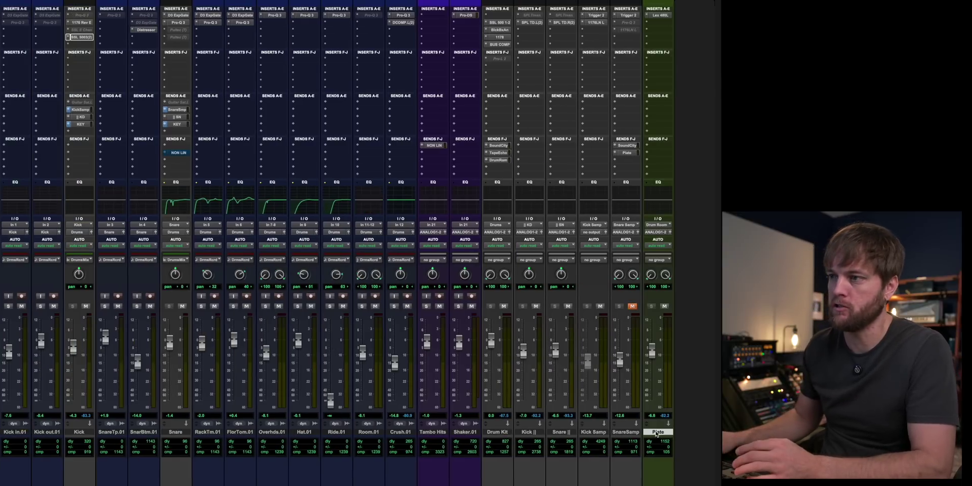
{"action": "double_click", "coordinate": [656, 431]}
{"action": "type", "text": "D"}
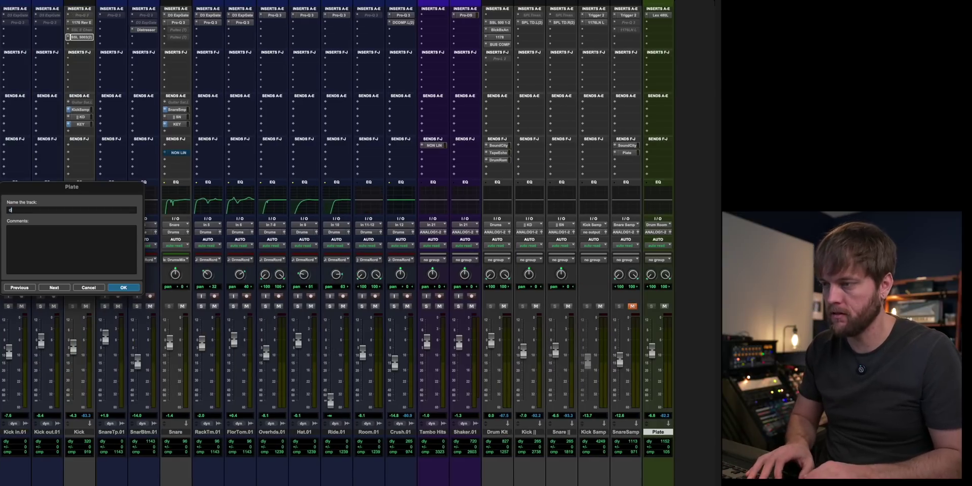
{"action": "type", "text": "oom"}
{"action": "key", "text": "Return"}
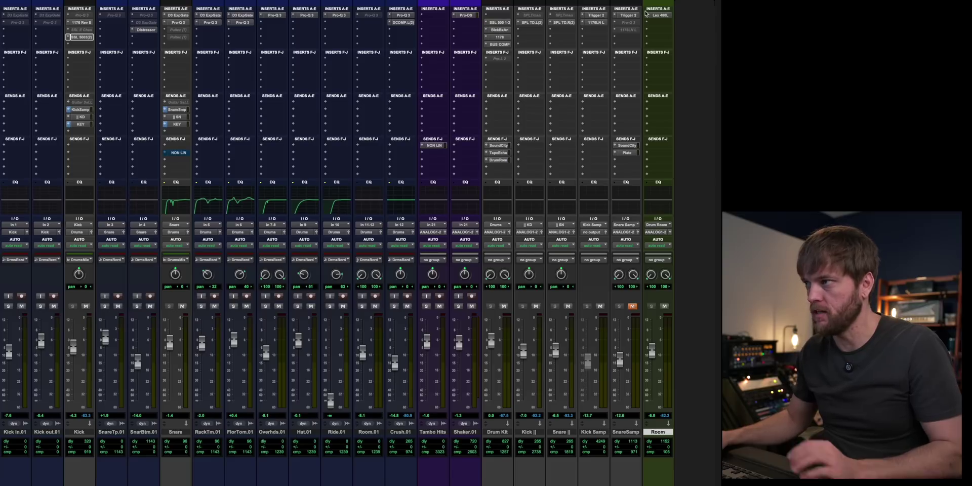
Inspect the Lexicon 480L reverb on the Room track and expand the FX folder to show its effect tracks.
{"action": "left_click", "coordinate": [656, 15]}
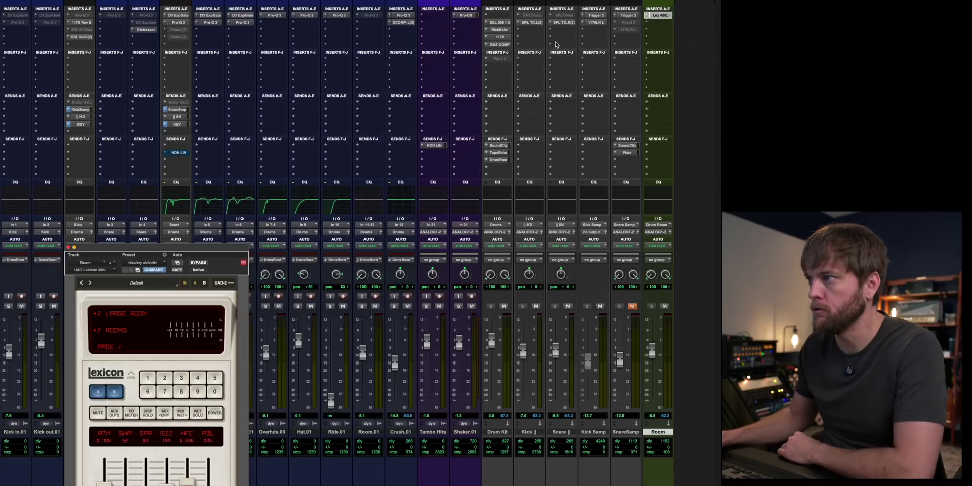
{"action": "left_click", "coordinate": [666, 16]}
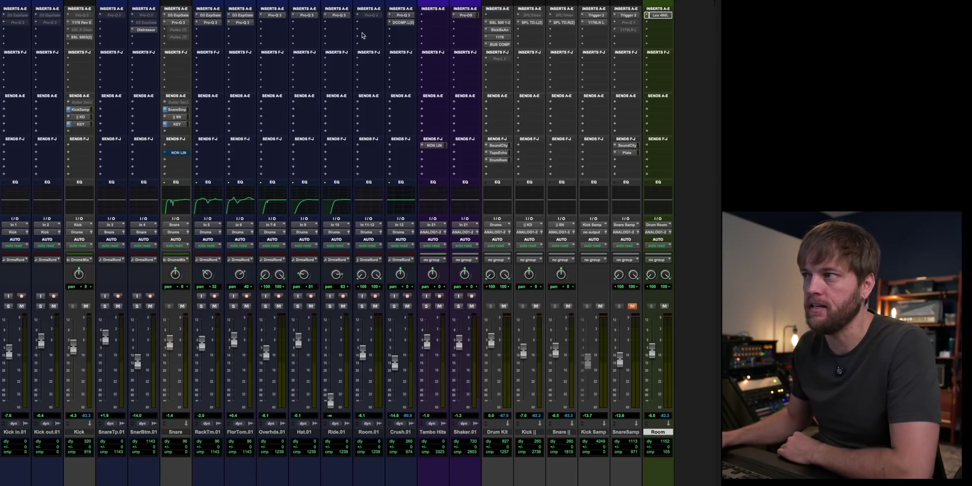
{"action": "scroll", "coordinate": [368, 35], "scroll_direction": "left", "scroll_amount": 5}
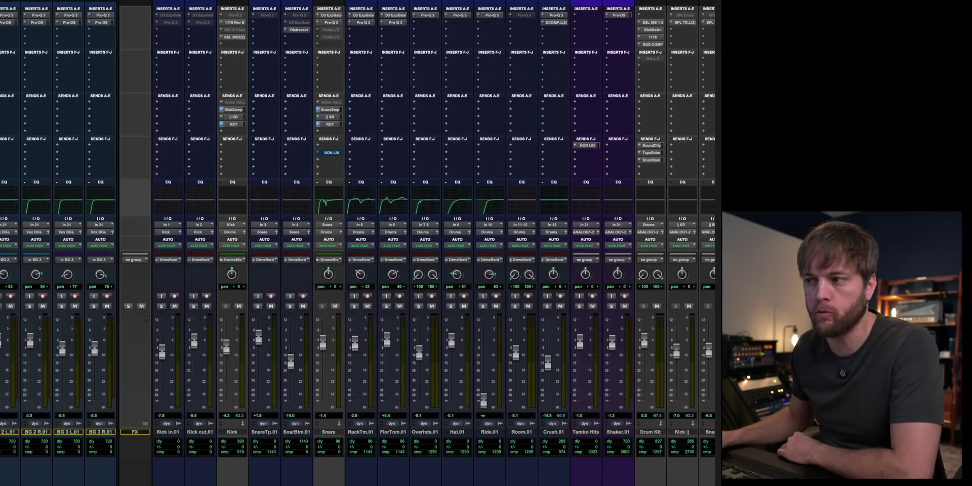
{"action": "scroll", "coordinate": [129, 431], "scroll_direction": "left", "scroll_amount": 3}
{"action": "scroll", "coordinate": [229, 428], "scroll_direction": "left", "scroll_amount": 5}
{"action": "left_click", "coordinate": [402, 424]}
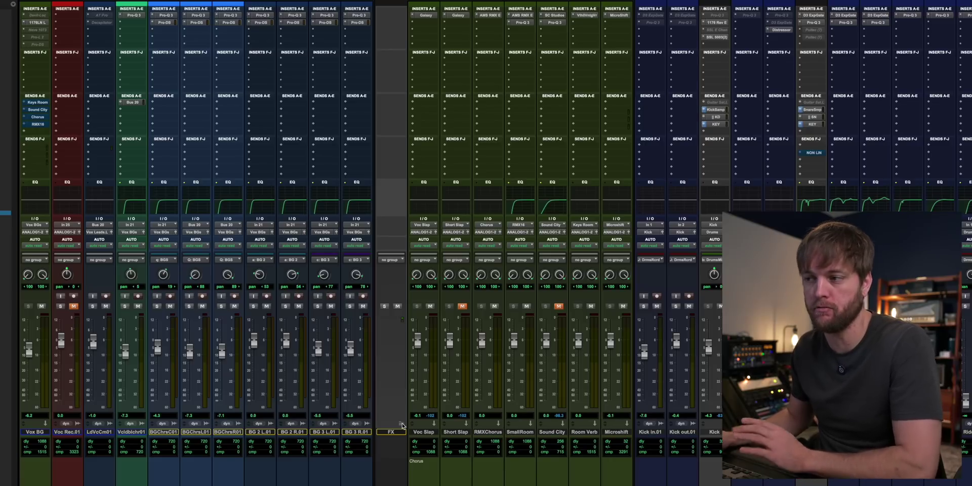
Review the FX tracks one by one: RMXChorus, Microshift, Room Verb, SmallRoom, Voc Slap and Short Slap.
{"action": "left_click", "coordinate": [484, 433]}
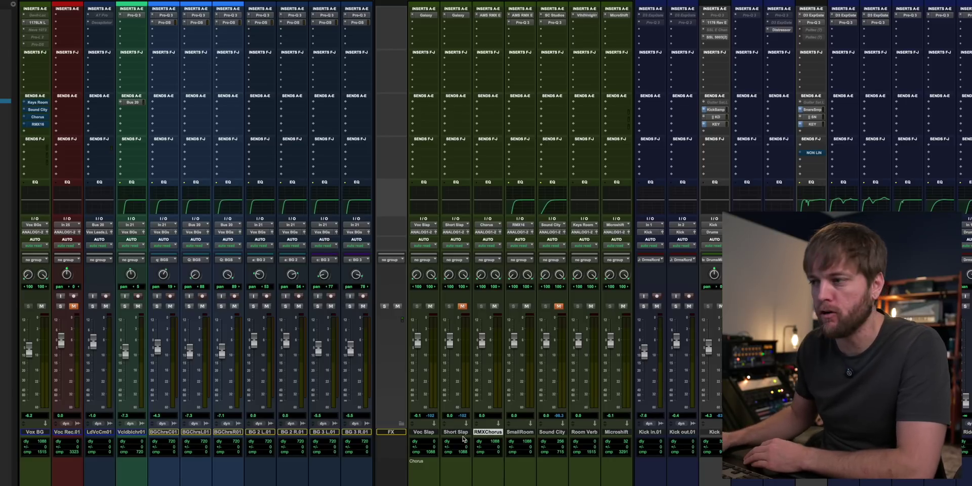
{"action": "left_click", "coordinate": [616, 433]}
{"action": "left_click", "coordinate": [596, 433]}
{"action": "left_click", "coordinate": [530, 434]}
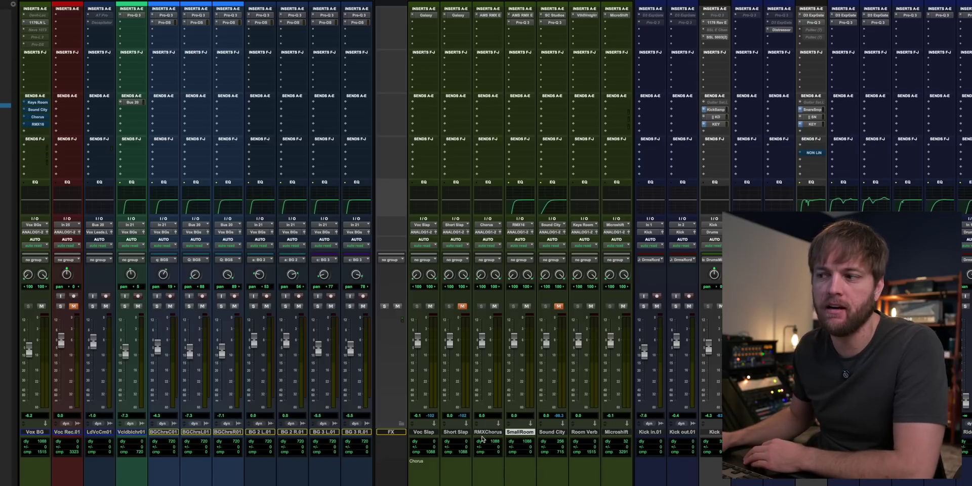
{"action": "left_click", "coordinate": [485, 434]}
{"action": "left_click", "coordinate": [455, 433]}
{"action": "left_click", "coordinate": [424, 433]}
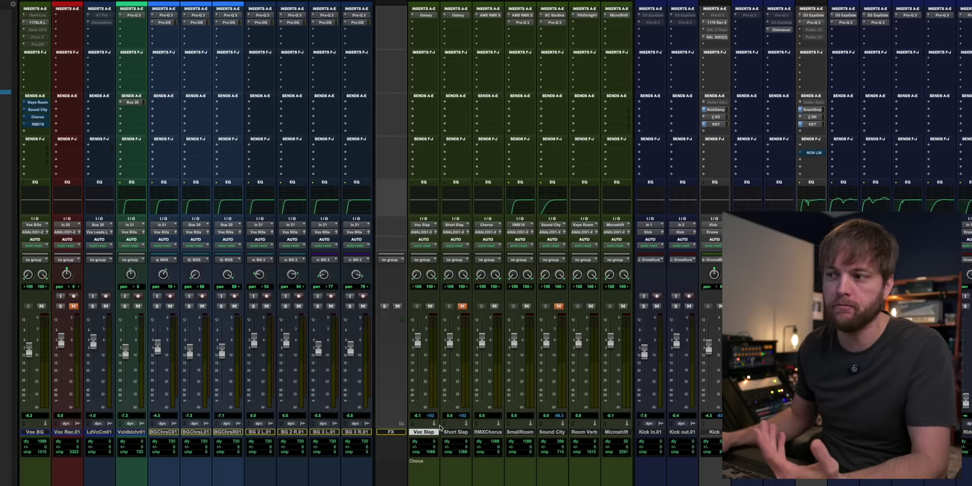
{"action": "left_click", "coordinate": [447, 432]}
Inspect the Galaxy Tape Echo inserts on the Voc Slap and Short Slap tracks, then close the plug-in window.
{"action": "left_click", "coordinate": [423, 16]}
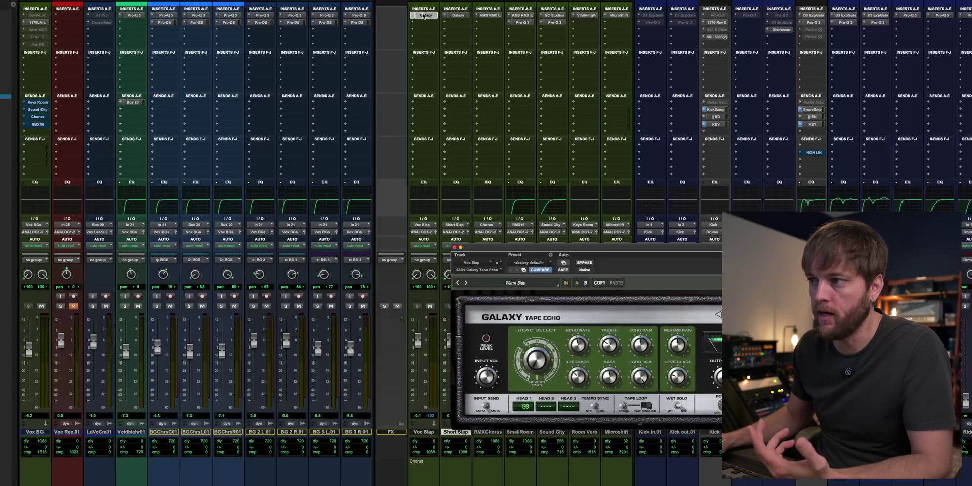
{"action": "left_click", "coordinate": [425, 16]}
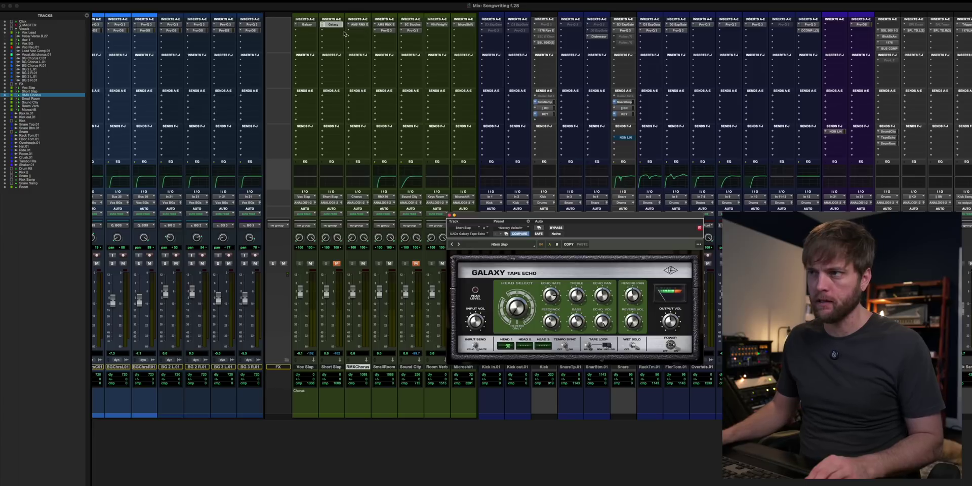
{"action": "left_click", "coordinate": [457, 15]}
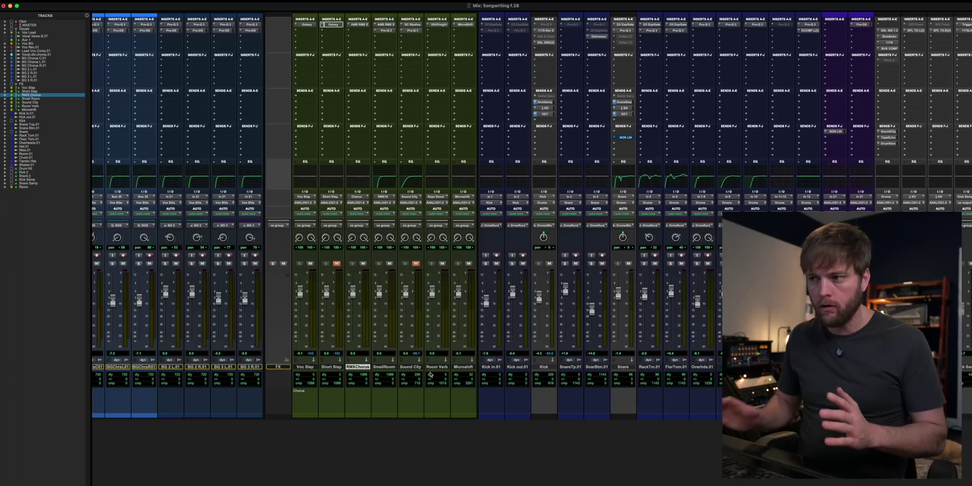
Select the Microshift track and inspect the Pro-Q 3 and AMS RMX16 inserts on the SmallRoom track.
{"action": "left_click", "coordinate": [471, 367]}
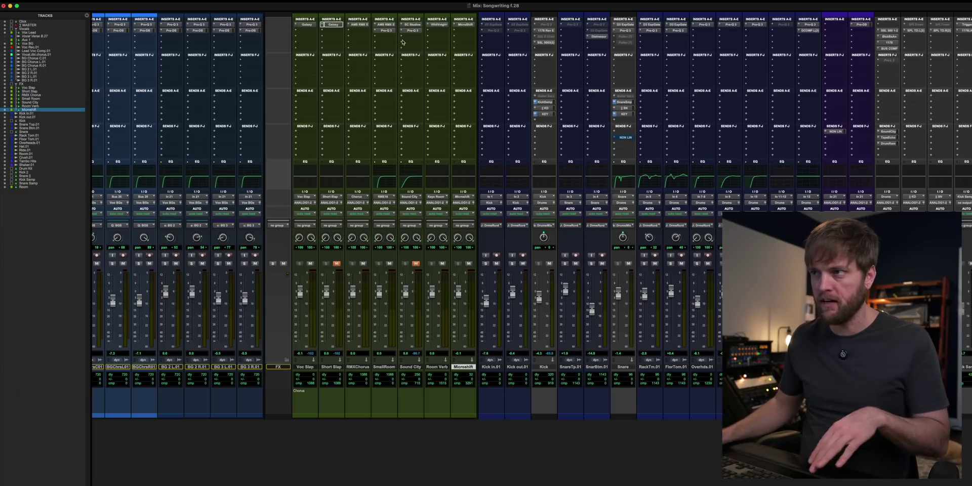
{"action": "left_click", "coordinate": [384, 30]}
{"action": "left_click", "coordinate": [384, 30]}
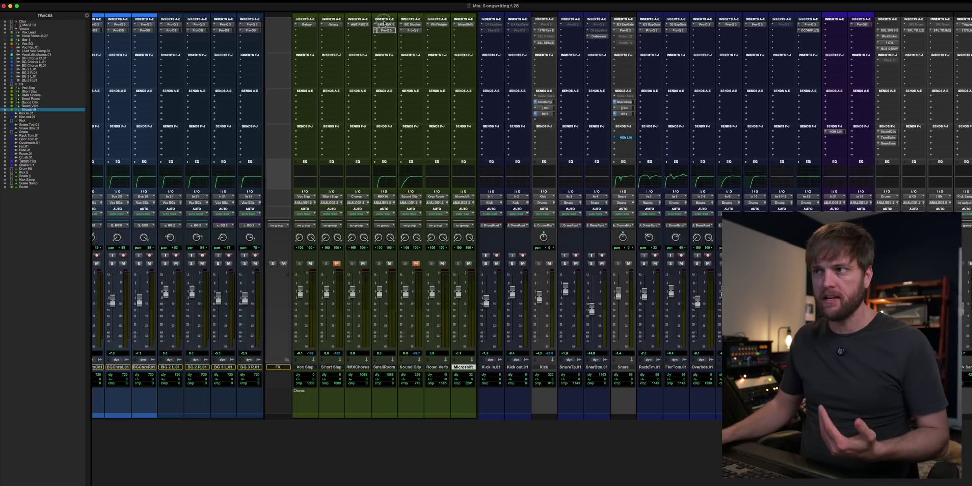
{"action": "left_click", "coordinate": [385, 25]}
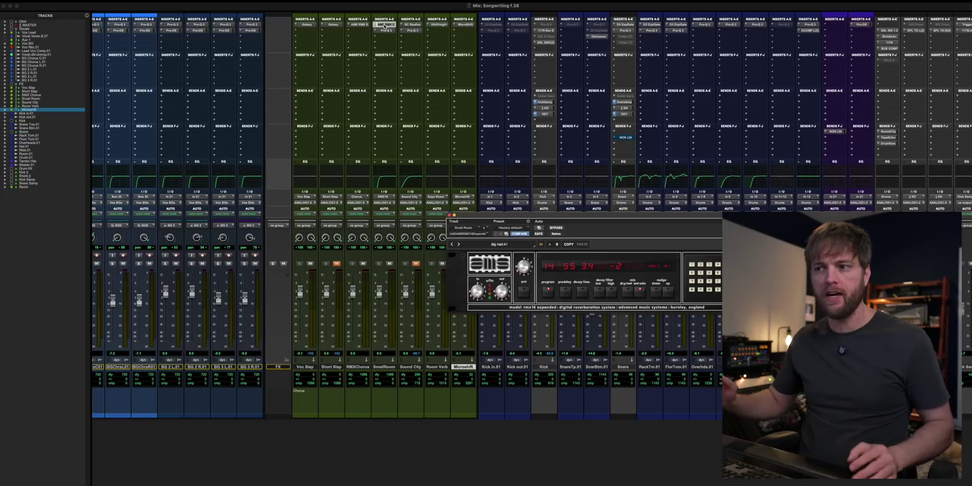
{"action": "left_click", "coordinate": [385, 24]}
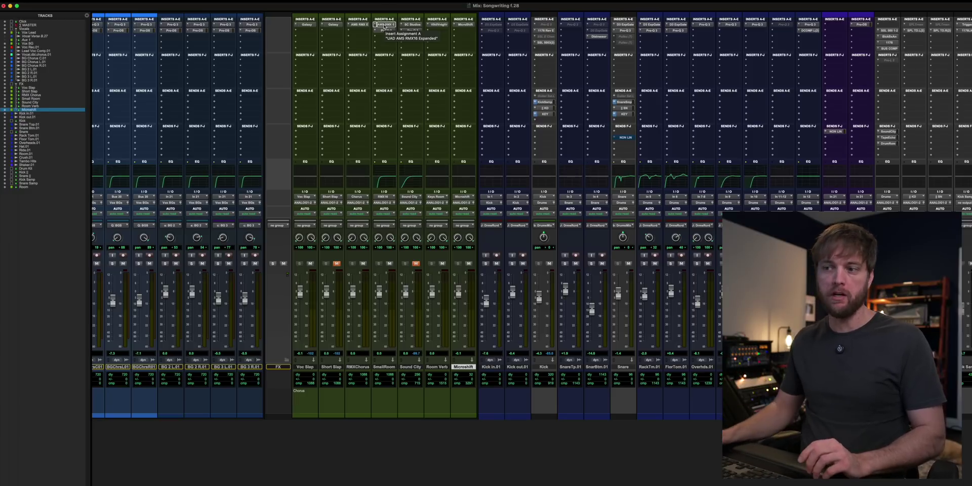
Return to the Edit window and close the session, saving the changes to Songwriting 1.28.
{"action": "scroll", "coordinate": [269, 223], "scroll_direction": "left", "scroll_amount": 5}
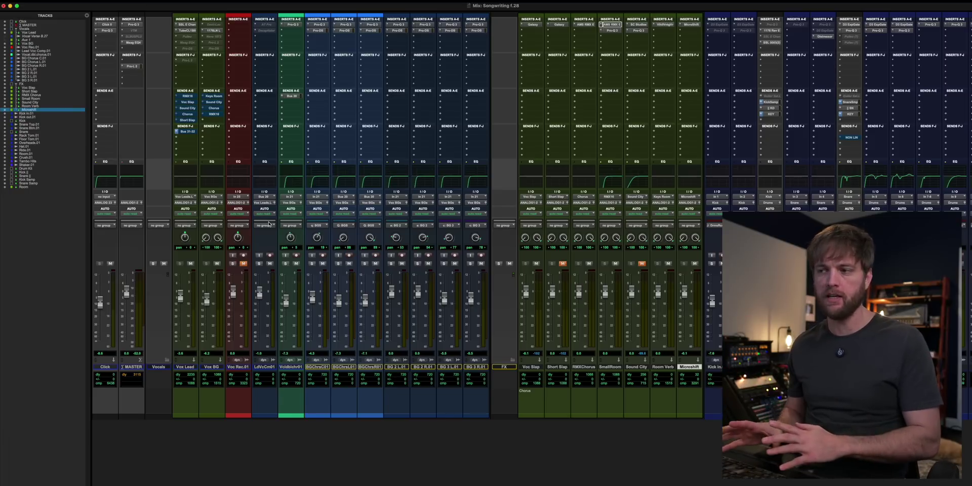
{"action": "key", "text": "super+equal"}
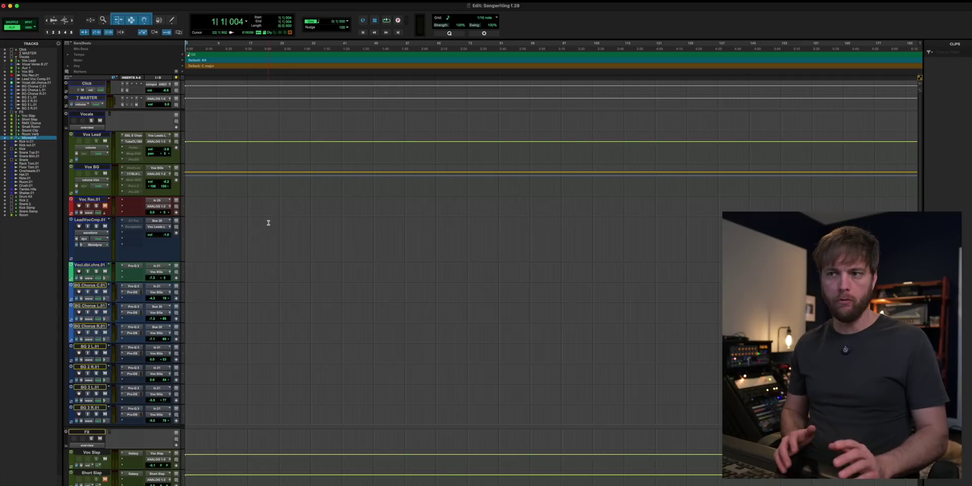
{"action": "key", "text": "super+shift+w"}
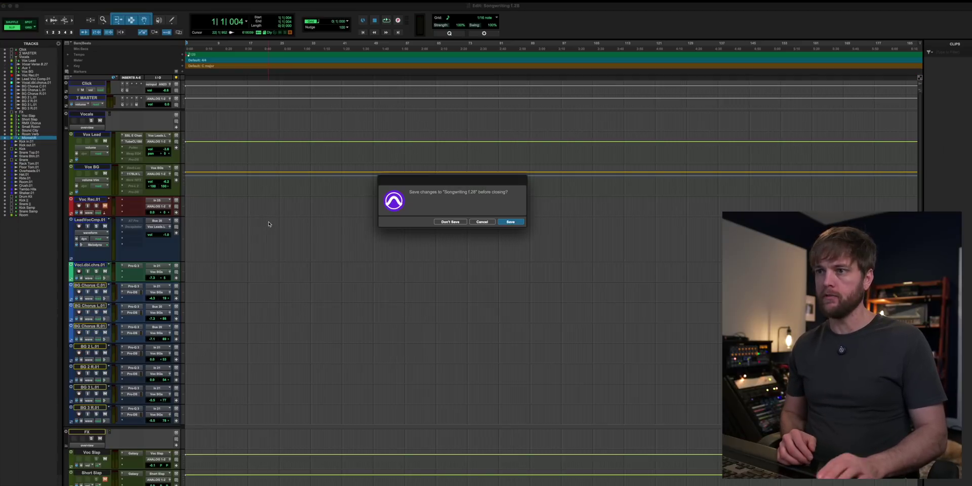
{"action": "left_click", "coordinate": [511, 223]}
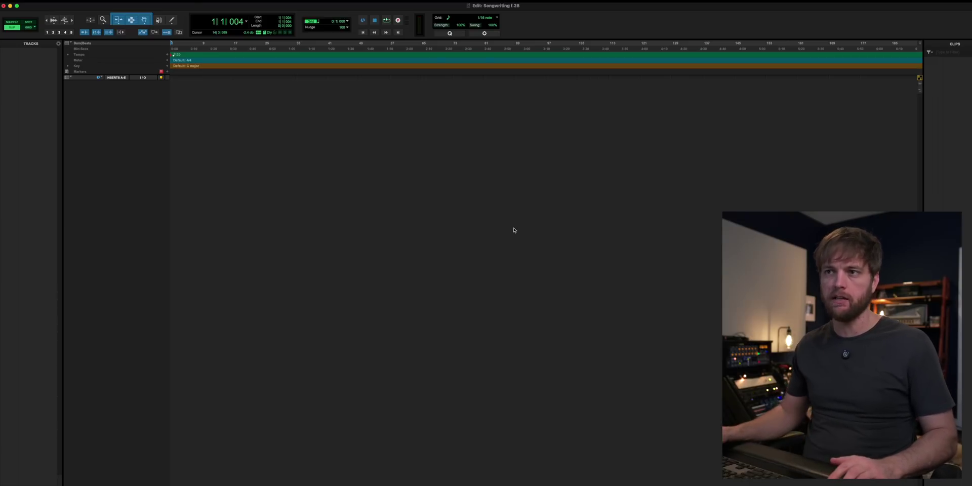
Create a click track in the empty session and play it back briefly.
{"action": "left_click", "coordinate": [12, 1]}
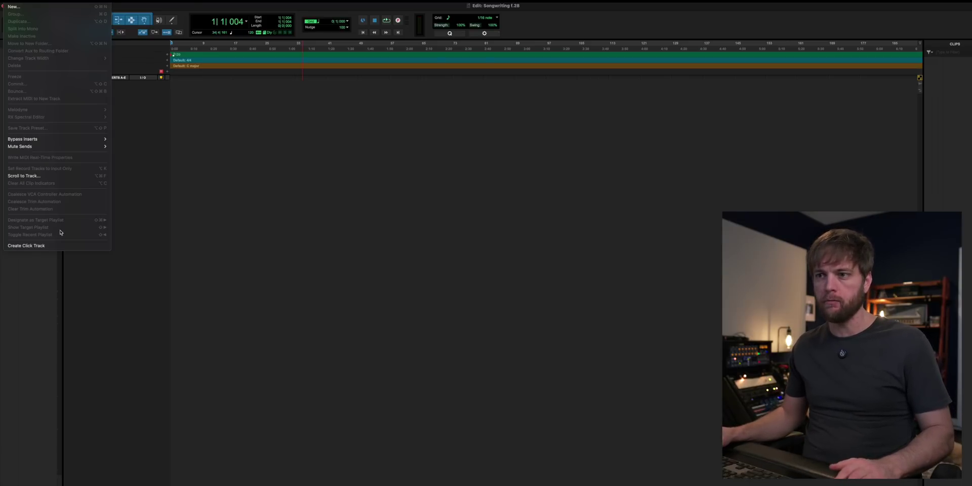
{"action": "left_click", "coordinate": [54, 246]}
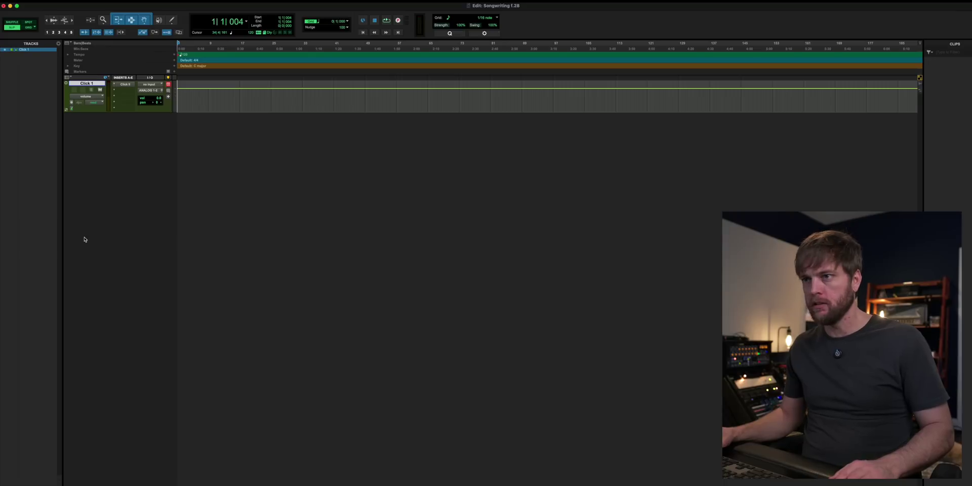
{"action": "key", "text": "space"}
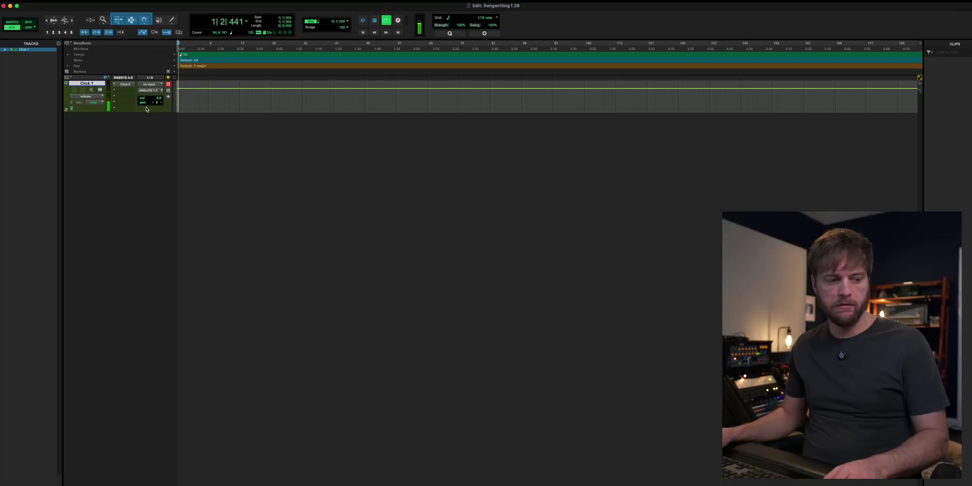
{"action": "key", "text": "space"}
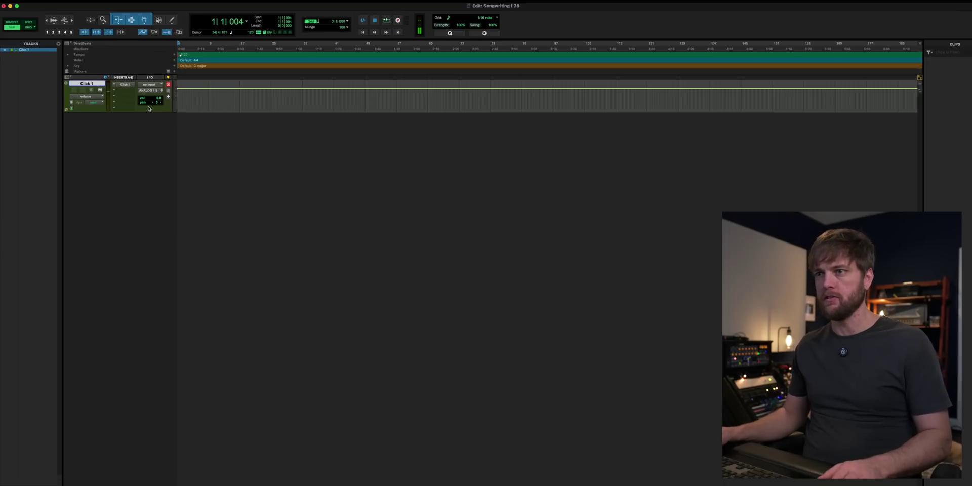
Route the Click 1 track's output to ANALOG 23 (Mono) and audition the click.
{"action": "left_click", "coordinate": [151, 90]}
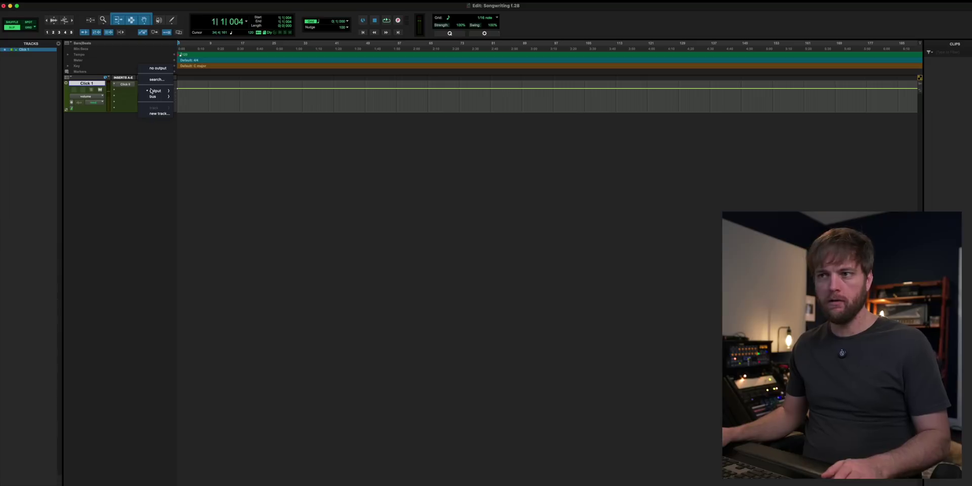
{"action": "left_click", "coordinate": [107, 143]}
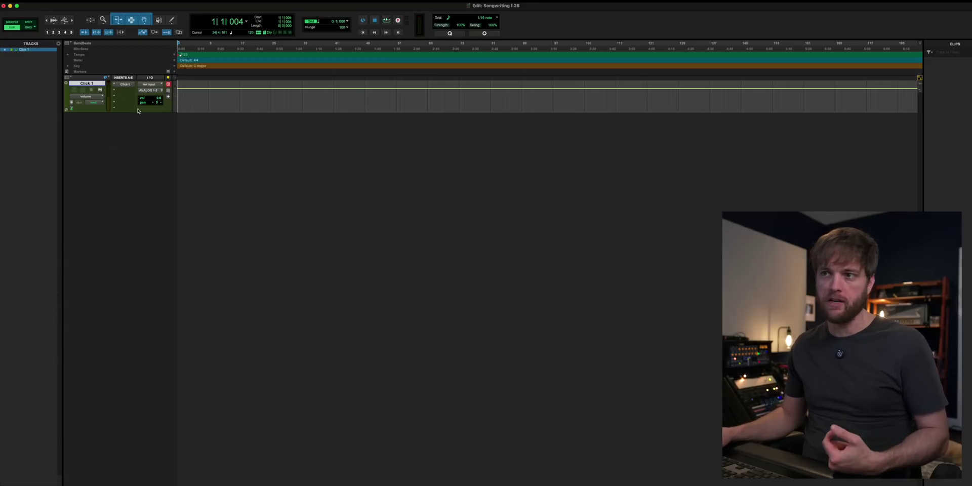
{"action": "left_click", "coordinate": [151, 90]}
{"action": "mouse_move", "coordinate": [154, 91]}
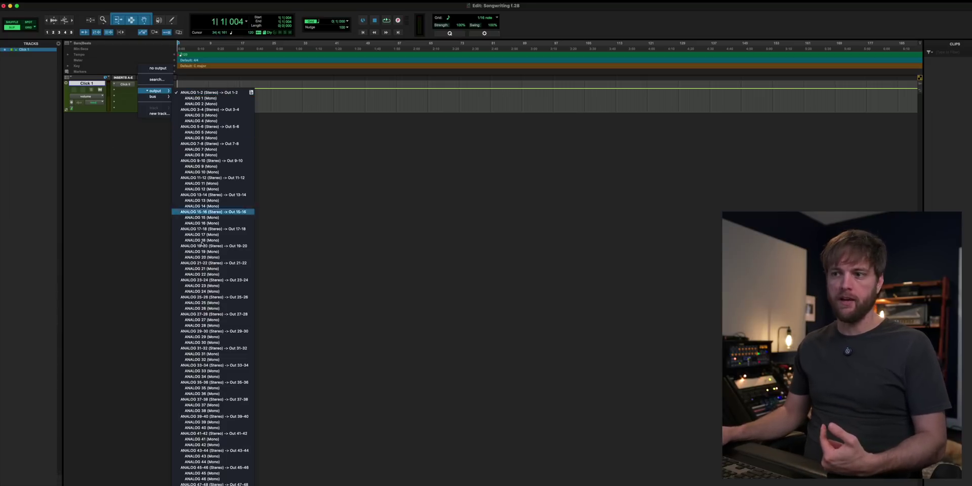
{"action": "left_click", "coordinate": [213, 286]}
{"action": "key", "text": "space"}
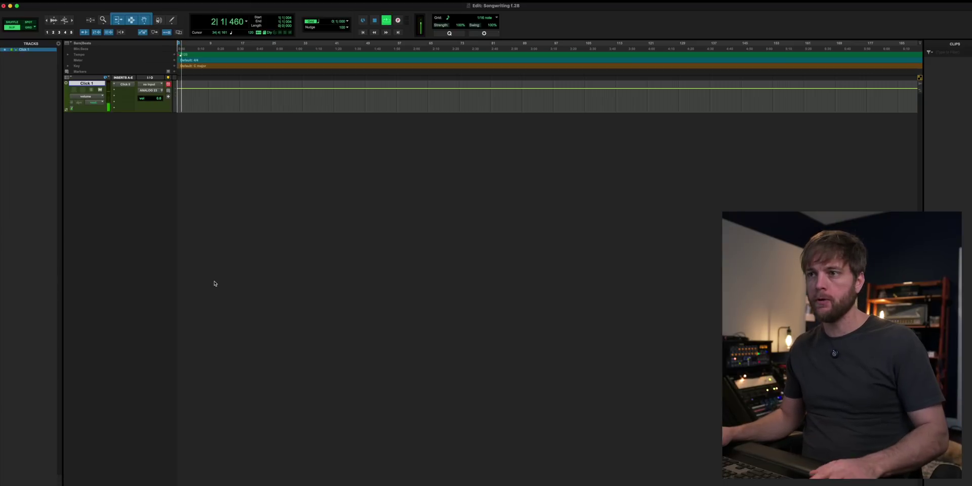
{"action": "key", "text": "space"}
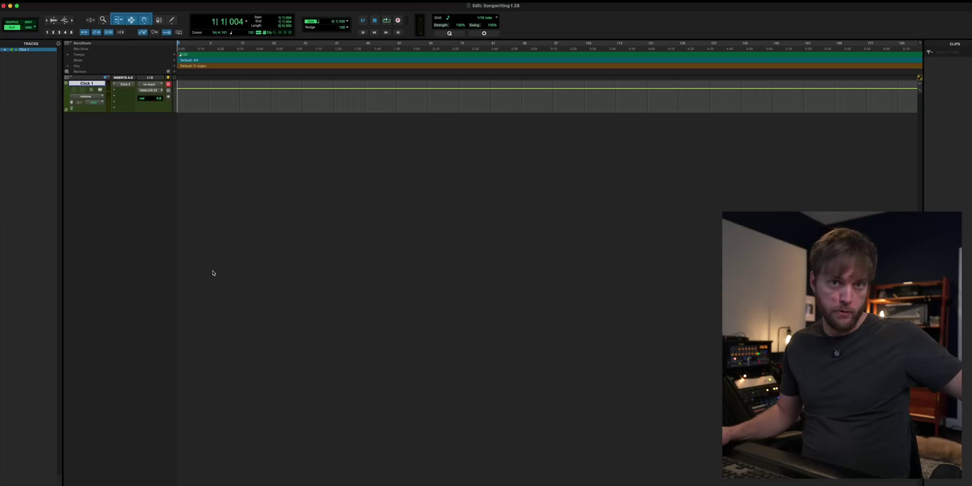
{"action": "key", "text": "space"}
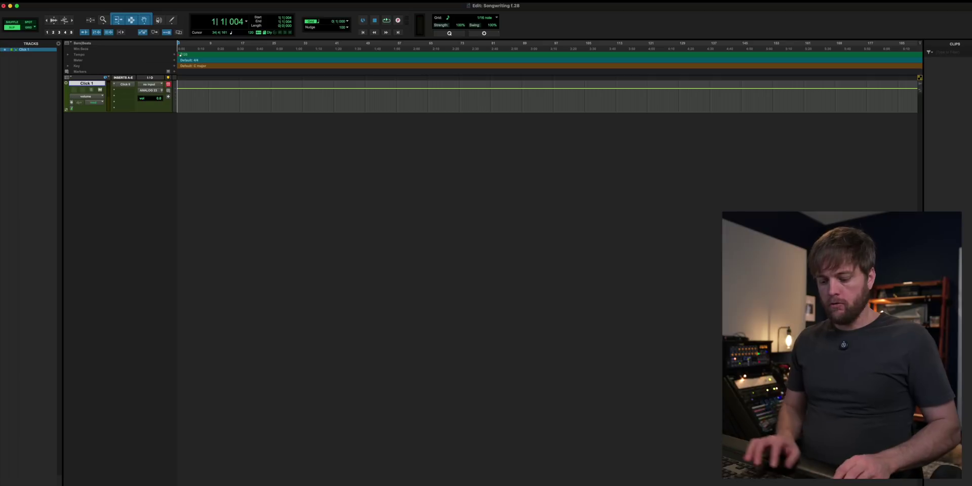
Create one new stereo Master Fader track with the name Master.
{"action": "key", "text": "super+shift+n"}
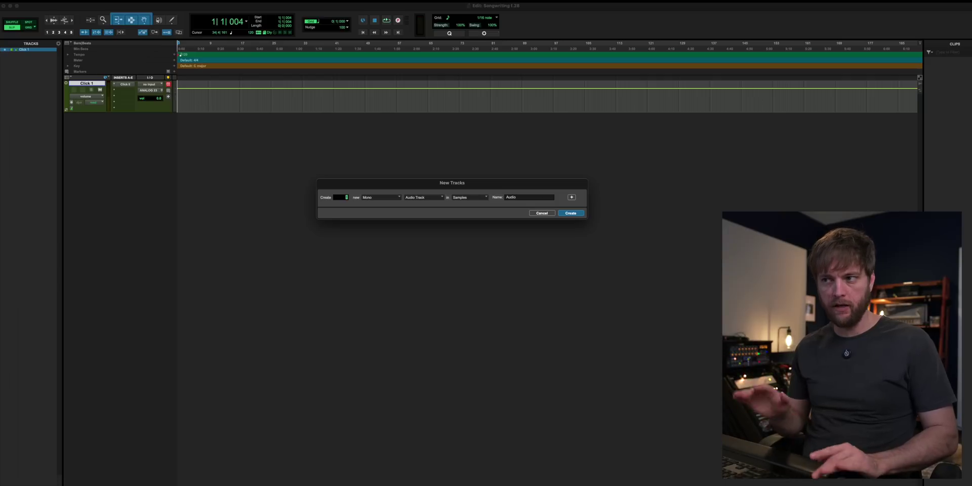
{"action": "left_click", "coordinate": [372, 197]}
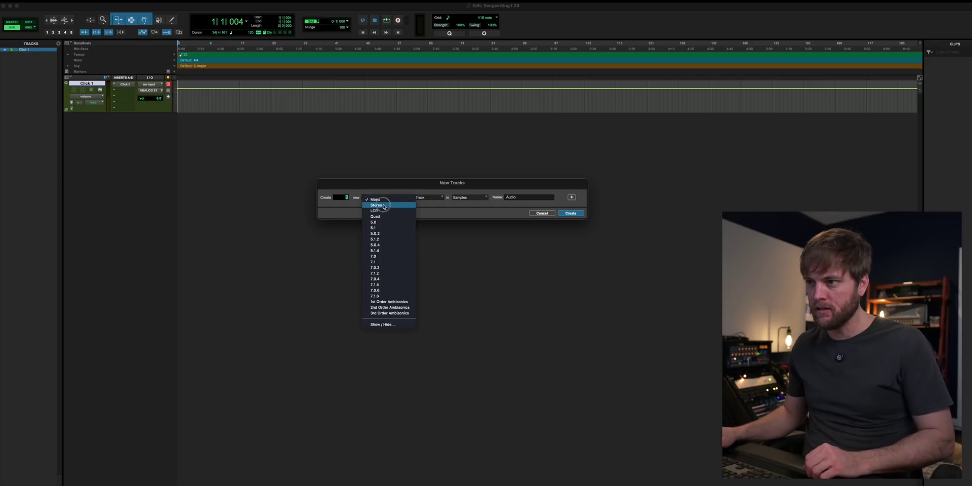
{"action": "left_click", "coordinate": [384, 205]}
{"action": "left_click", "coordinate": [418, 199]}
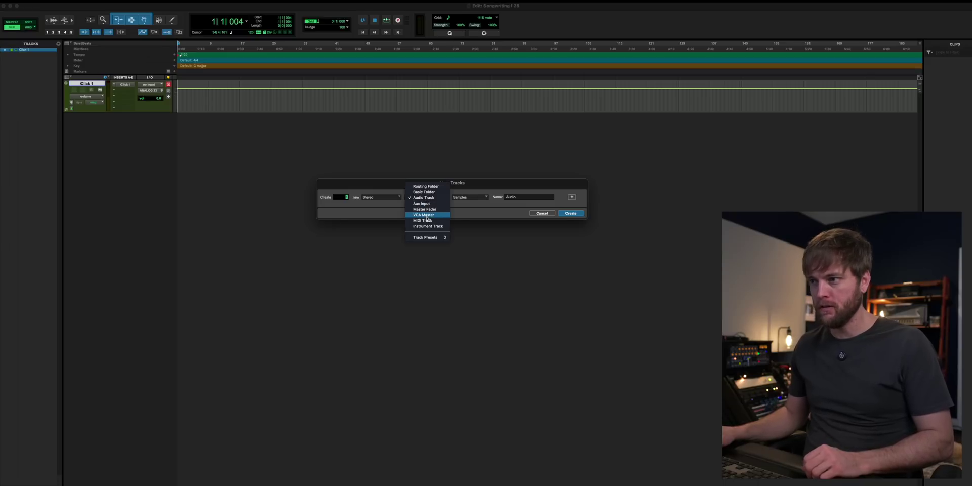
{"action": "left_click", "coordinate": [425, 209]}
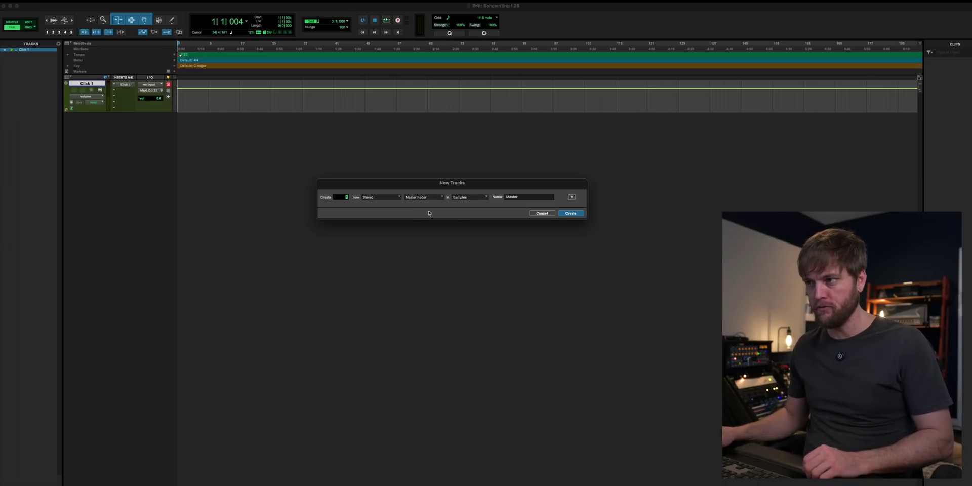
{"action": "left_click", "coordinate": [569, 214]}
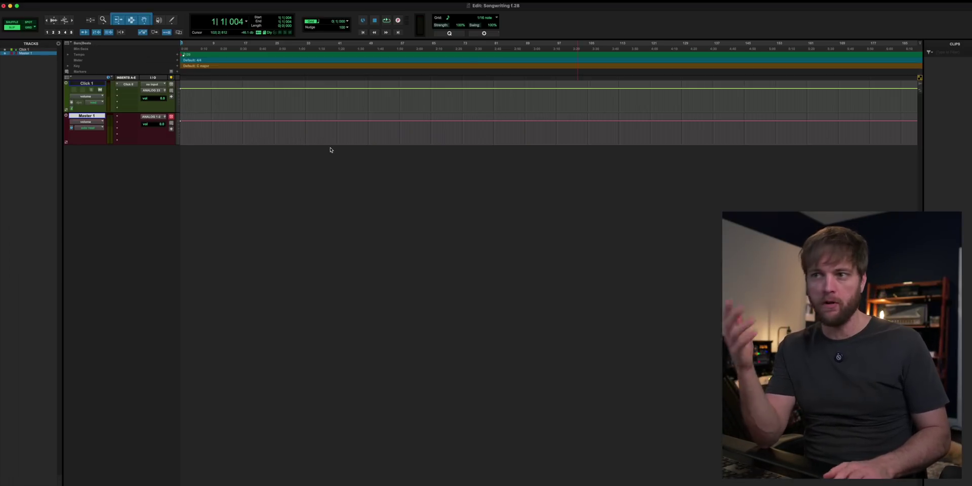
Set the Master 1 track's colour to None in the Color Palette.
{"action": "double_click", "coordinate": [63, 127]}
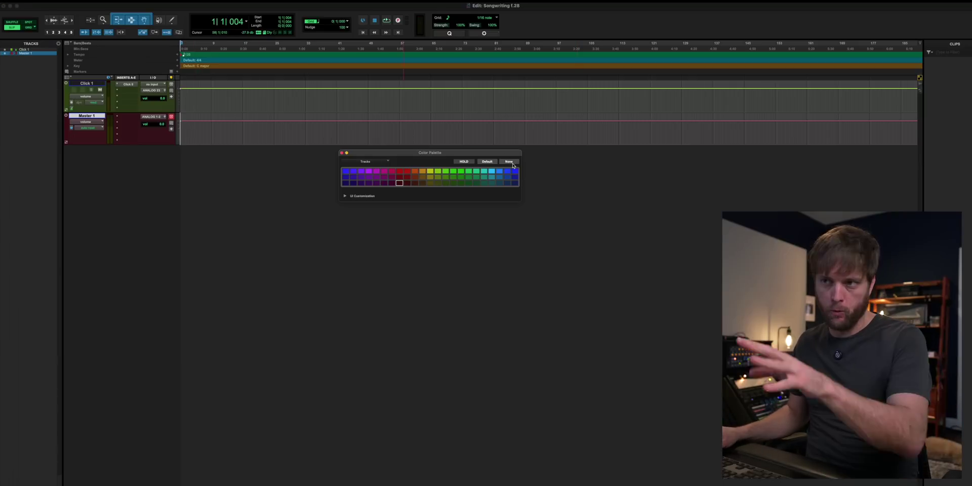
{"action": "left_click", "coordinate": [513, 163]}
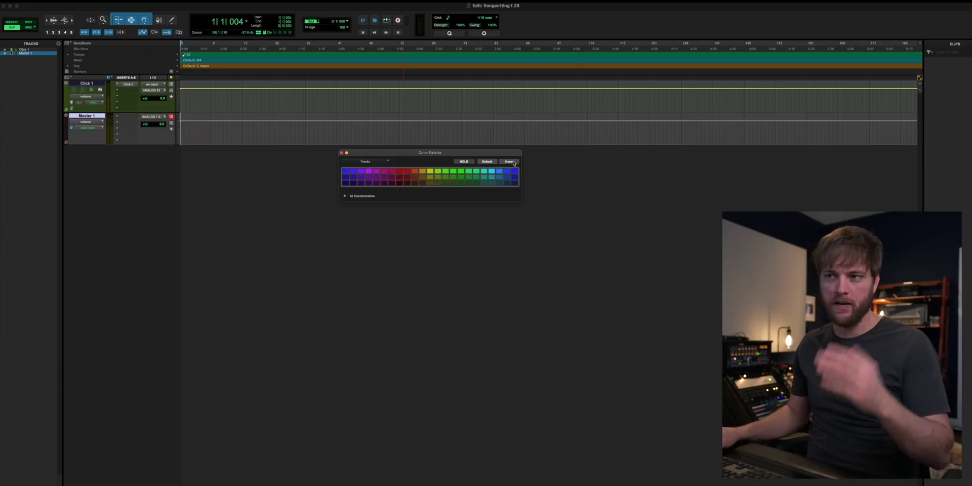
Set the Click 1 track's colour to None in the Color Palette and close the palette.
{"action": "left_click", "coordinate": [342, 153]}
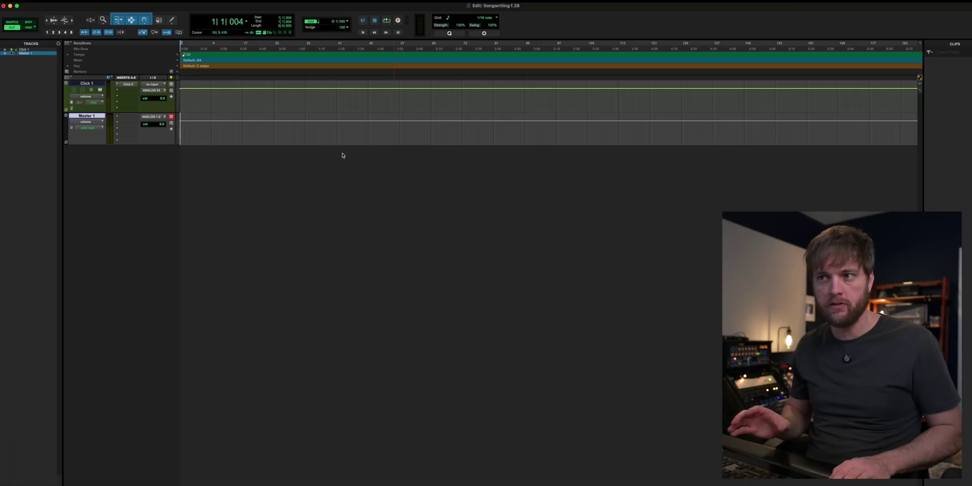
{"action": "left_click", "coordinate": [81, 84]}
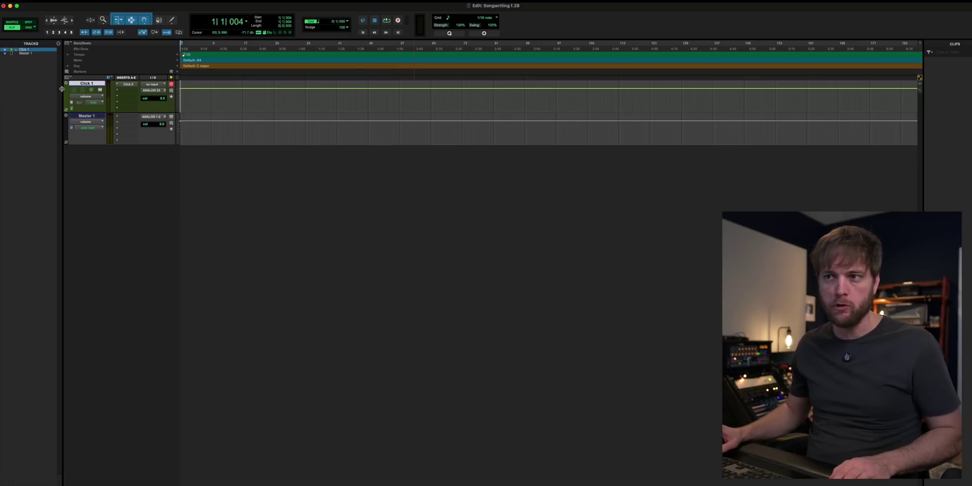
{"action": "double_click", "coordinate": [66, 94]}
{"action": "left_click", "coordinate": [261, 107]}
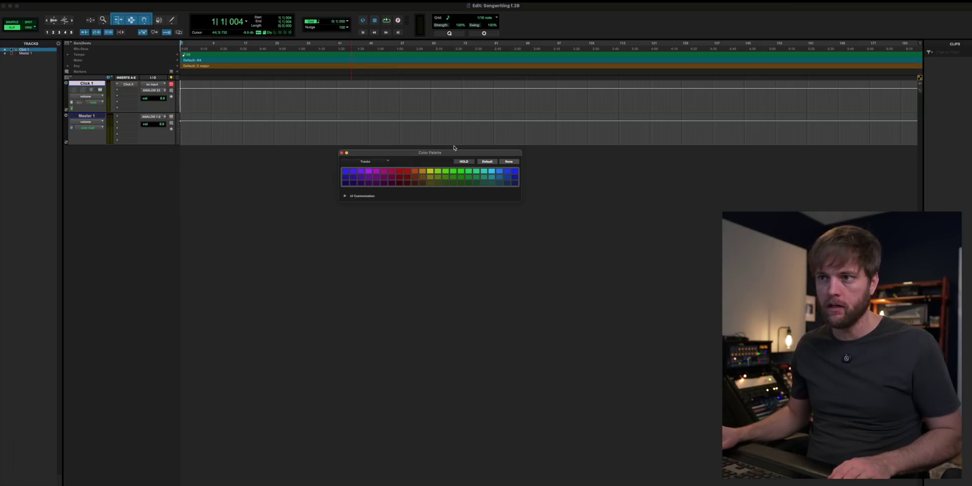
{"action": "left_click", "coordinate": [341, 153]}
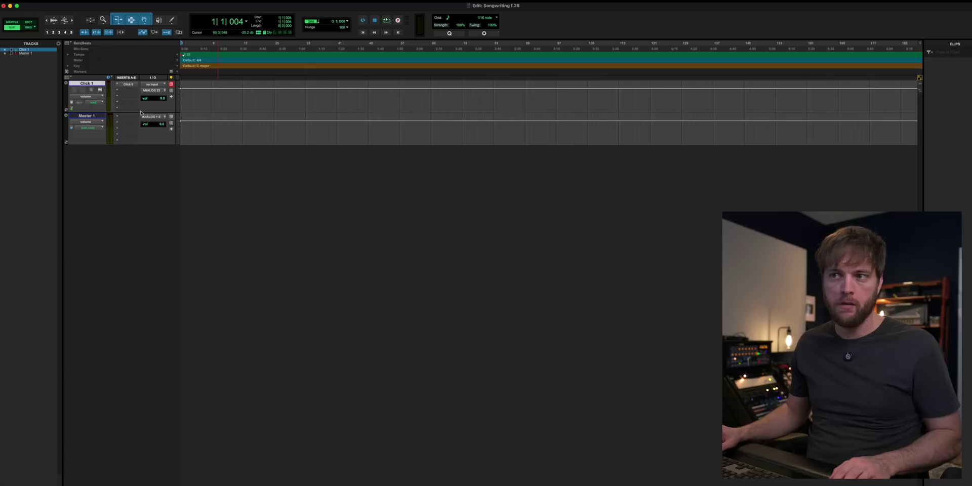
Set up new tracks below the Master 1 track, with nine mono audio tracks and one stereo audio track.
{"action": "left_click", "coordinate": [86, 122]}
{"action": "left_click", "coordinate": [94, 128]}
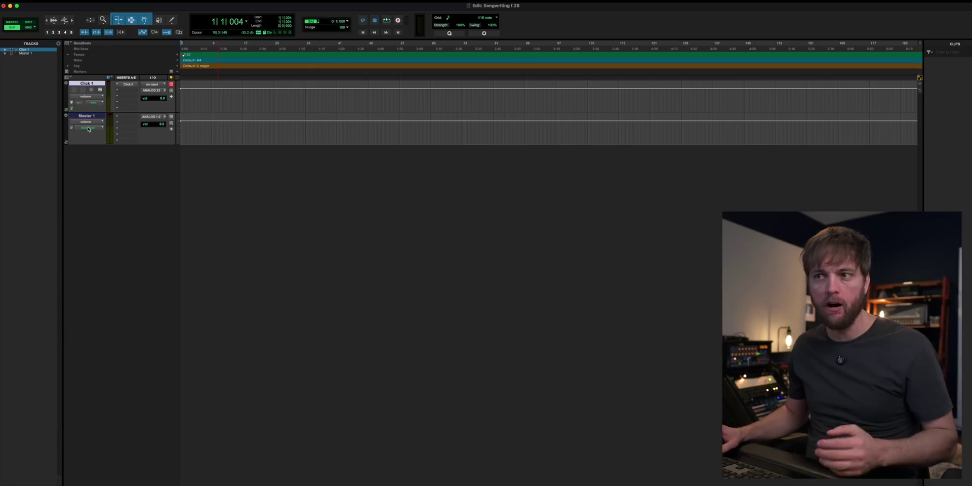
{"action": "left_click", "coordinate": [99, 116]}
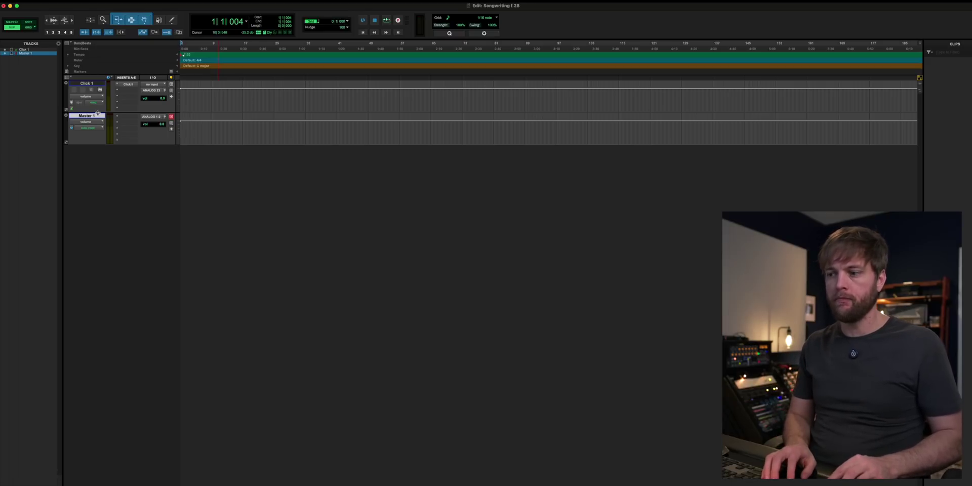
{"action": "key", "text": "super+shift+n"}
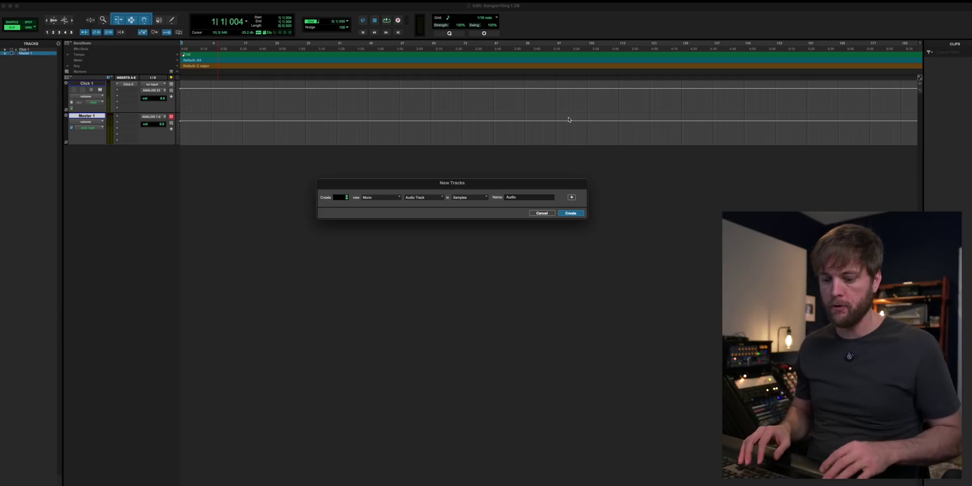
{"action": "type", "text": "9"}
{"action": "key", "text": "super+equal"}
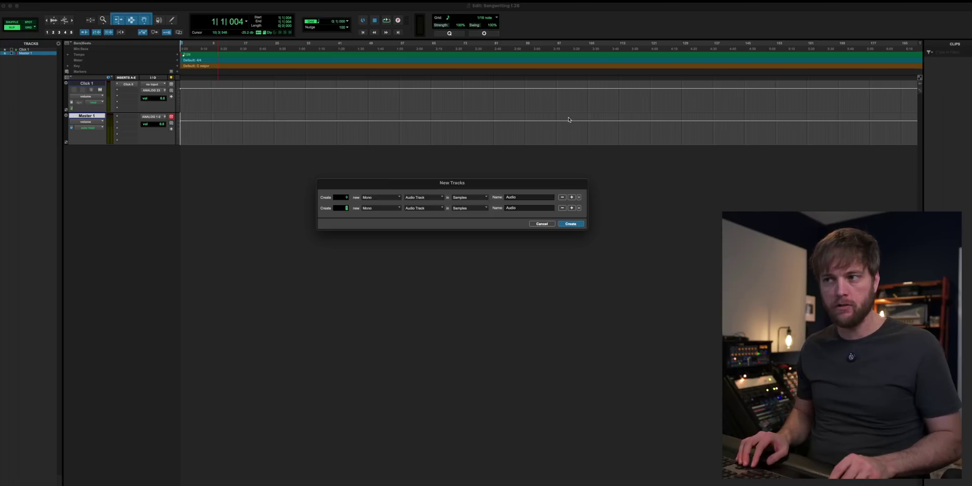
{"action": "key", "text": "super+Right"}
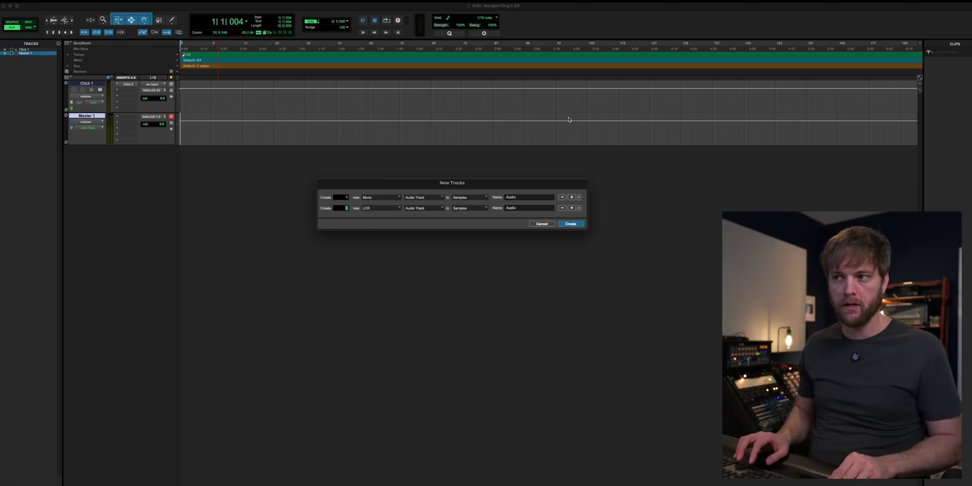
{"action": "key", "text": "super+Left"}
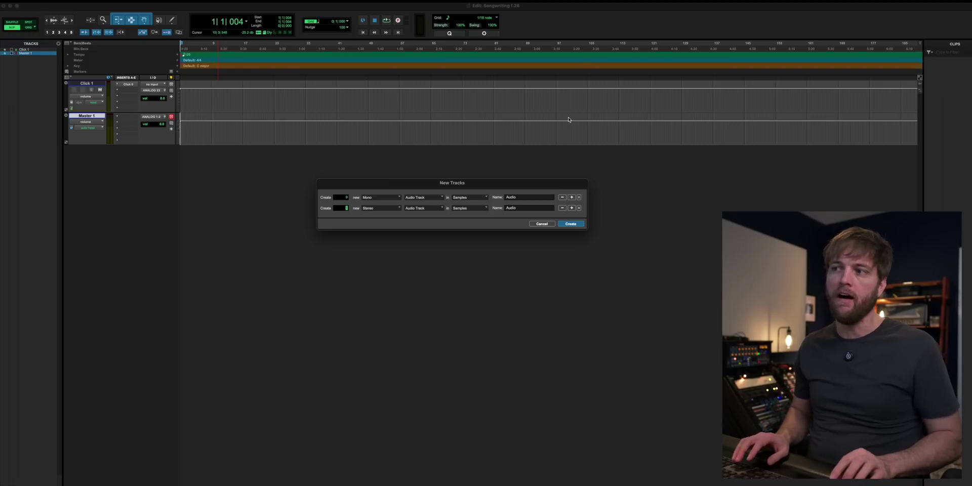
{"action": "key", "text": "super+Down"}
{"action": "key", "text": "super+Down"}
{"action": "key", "text": "super+Down"}
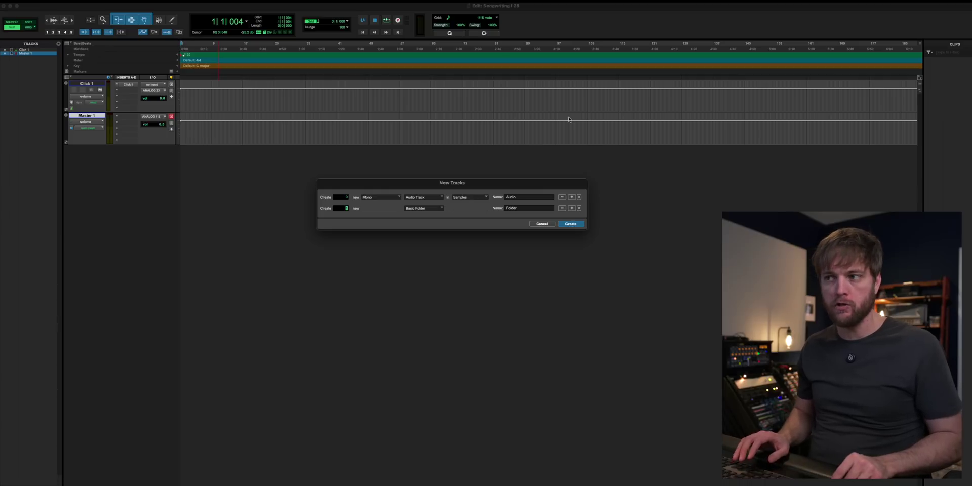
{"action": "key", "text": "super+Up"}
{"action": "key", "text": "super+Up"}
{"action": "key", "text": "super+Up"}
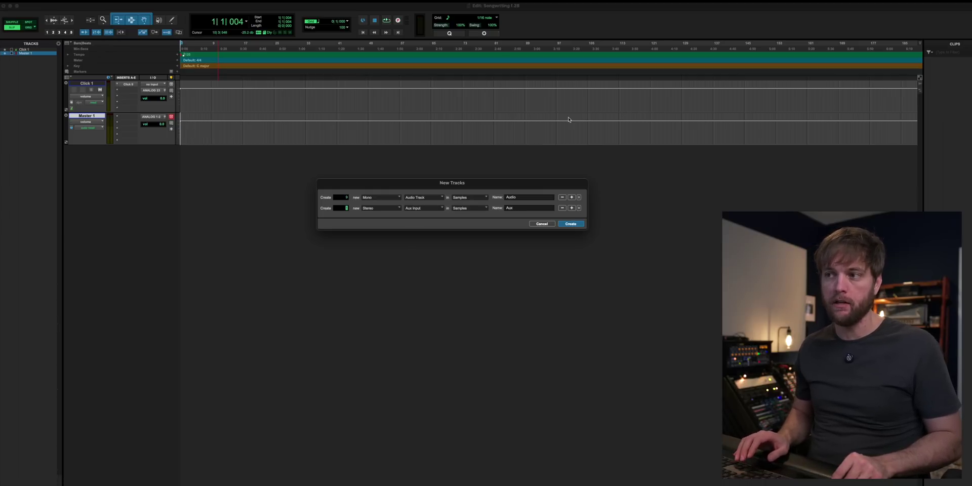
{"action": "key", "text": "super+Up"}
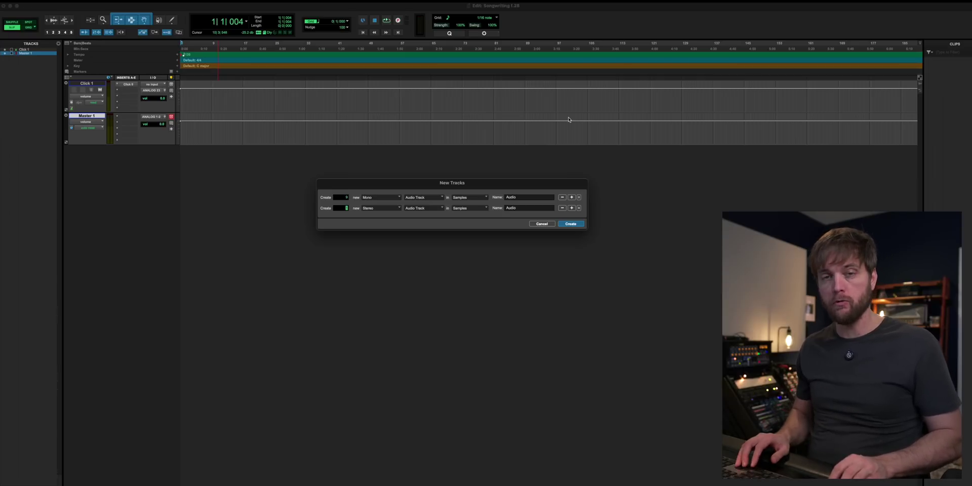
Add four mono Aux Input tracks and one stereo Aux Input track to the new tracks setup.
{"action": "key", "text": "super+shift+Down"}
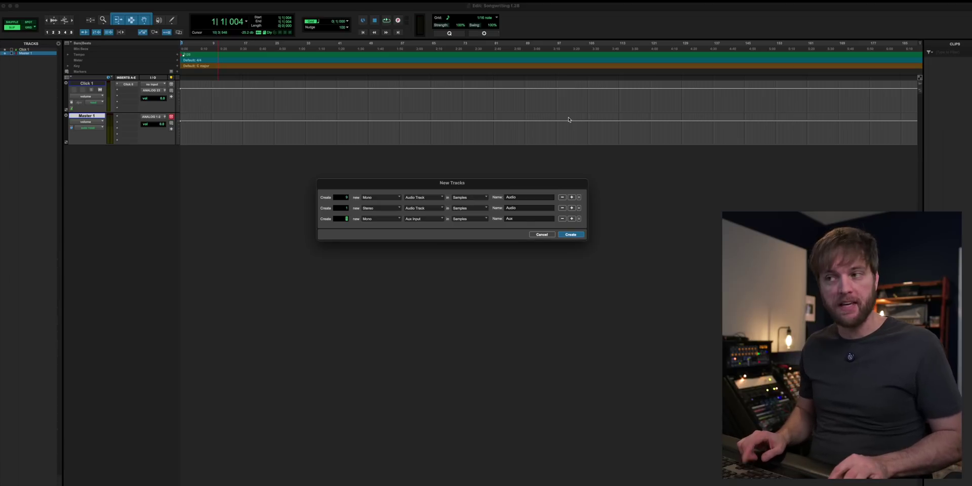
{"action": "key", "text": "super+shift+Down"}
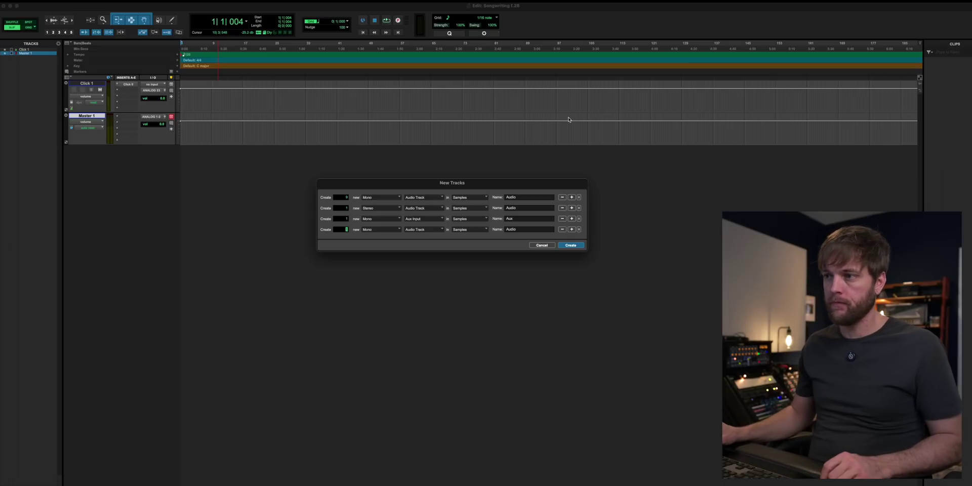
{"action": "left_click", "coordinate": [341, 219]}
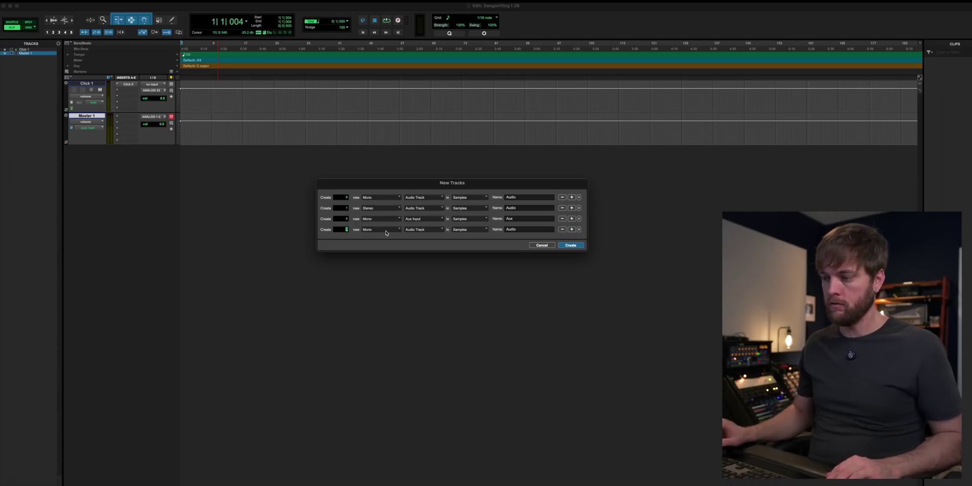
{"action": "type", "text": "4"}
{"action": "key", "text": "Tab"}
{"action": "key", "text": "super+Right"}
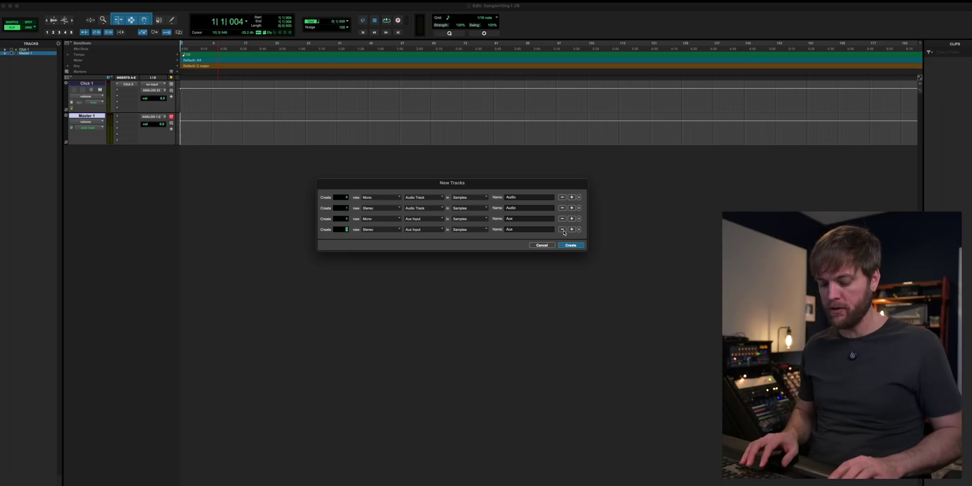
Add one Basic Folder to the new tracks setup and create all the tracks.
{"action": "key", "text": "super+shift+Down"}
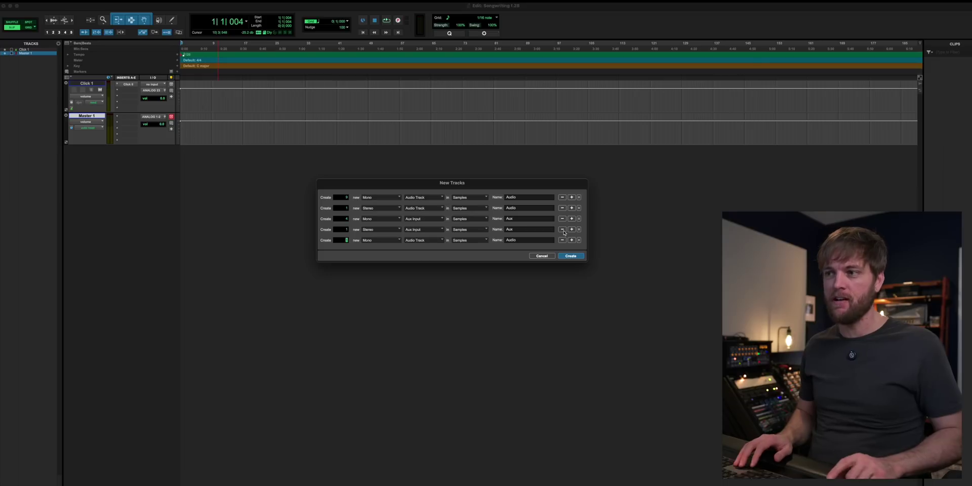
{"action": "key", "text": "super+Left"}
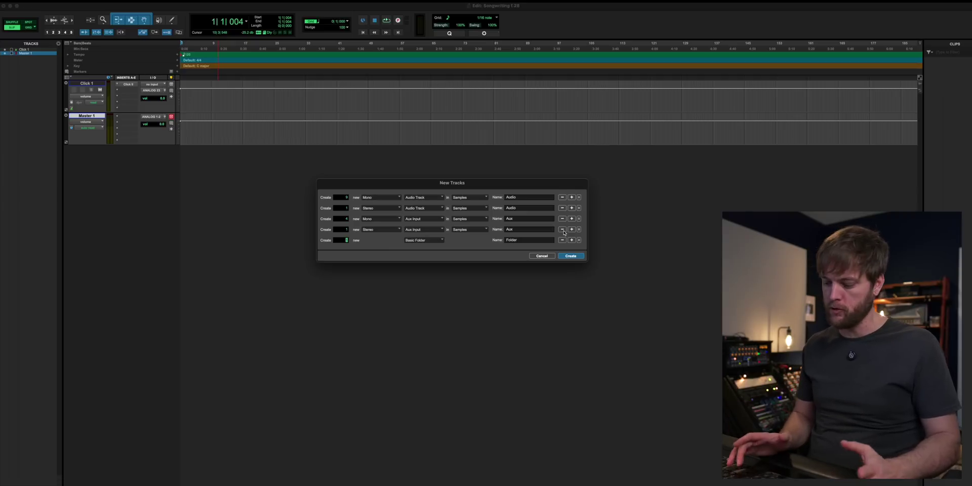
{"action": "key", "text": "Return"}
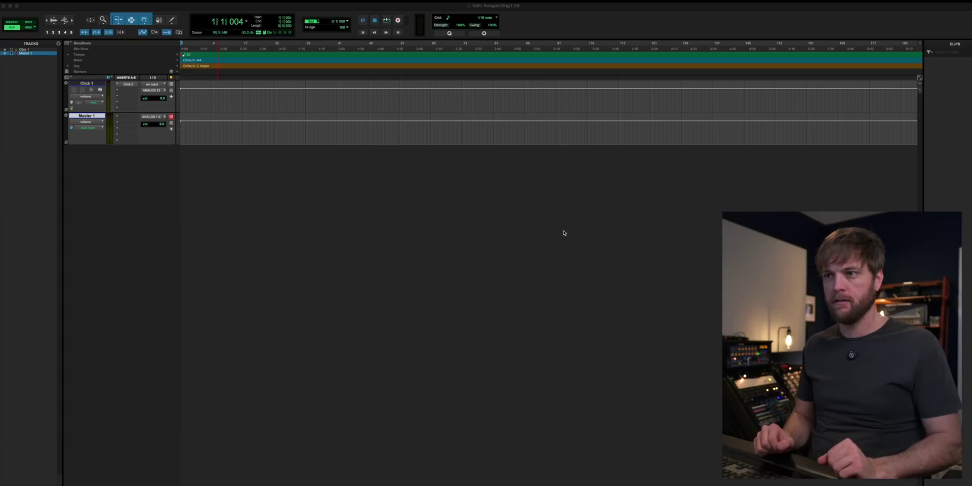
Move the Folder 1 track directly below Master 1 and above Audio 1.
{"action": "scroll", "coordinate": [436, 296], "scroll_direction": "down", "scroll_amount": 5}
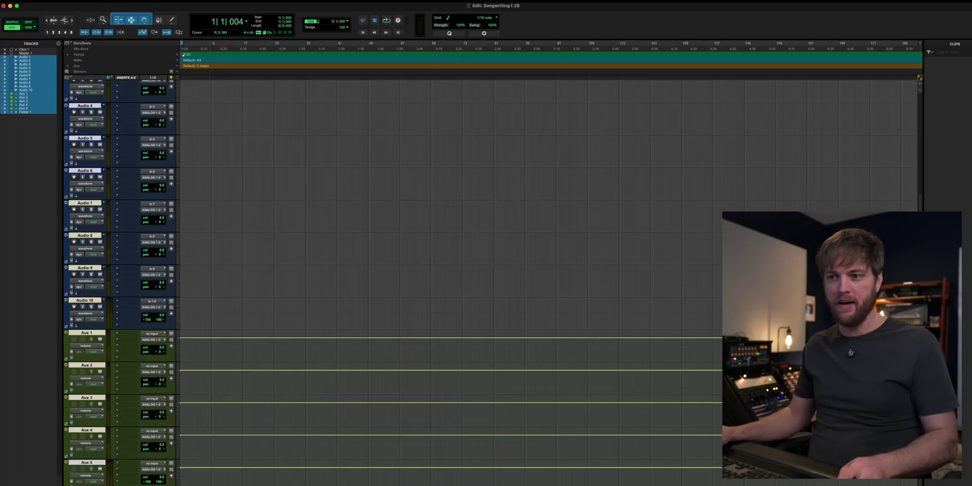
{"action": "left_click", "coordinate": [24, 112]}
{"action": "scroll", "coordinate": [86, 189], "scroll_direction": "up", "scroll_amount": 5}
{"action": "left_click_drag", "start_coordinate": [86, 190], "coordinate": [84, 144]}
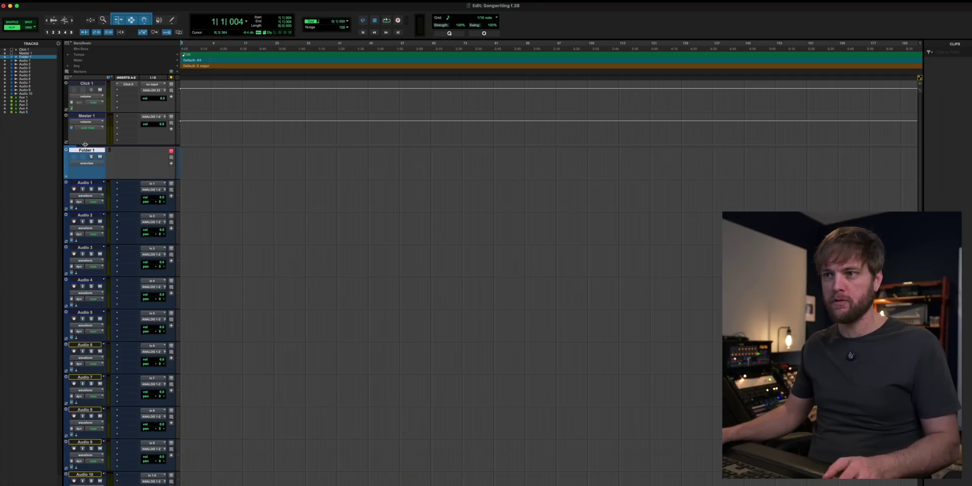
Set the Folder 1 track's colour to None in the Color Palette and close the palette.
{"action": "double_click", "coordinate": [66, 163]}
{"action": "left_click", "coordinate": [514, 163]}
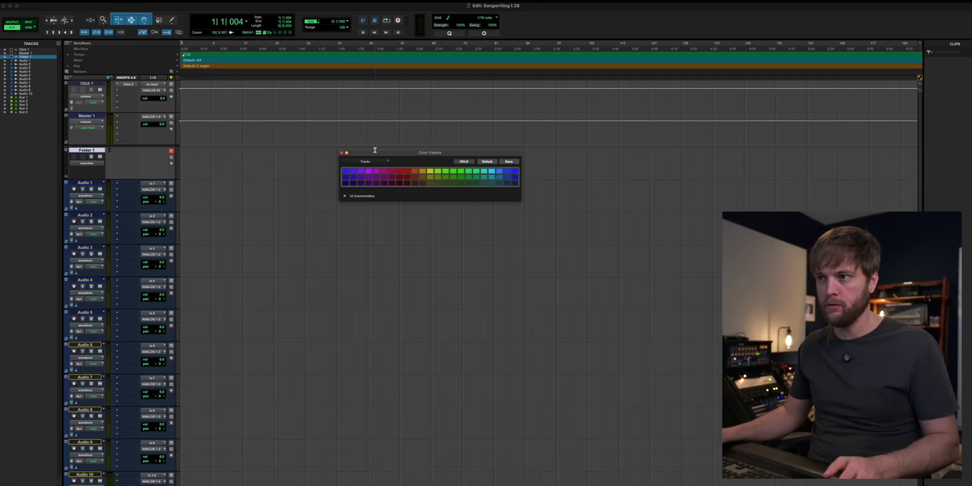
{"action": "left_click", "coordinate": [341, 152]}
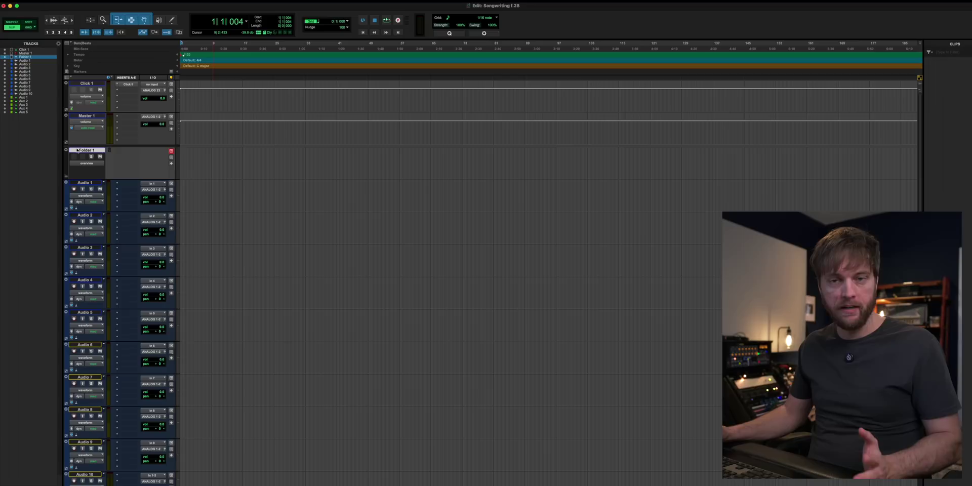
Rename the Folder 1 track DRUMS and continue to the name of Audio 1.
{"action": "double_click", "coordinate": [84, 150]}
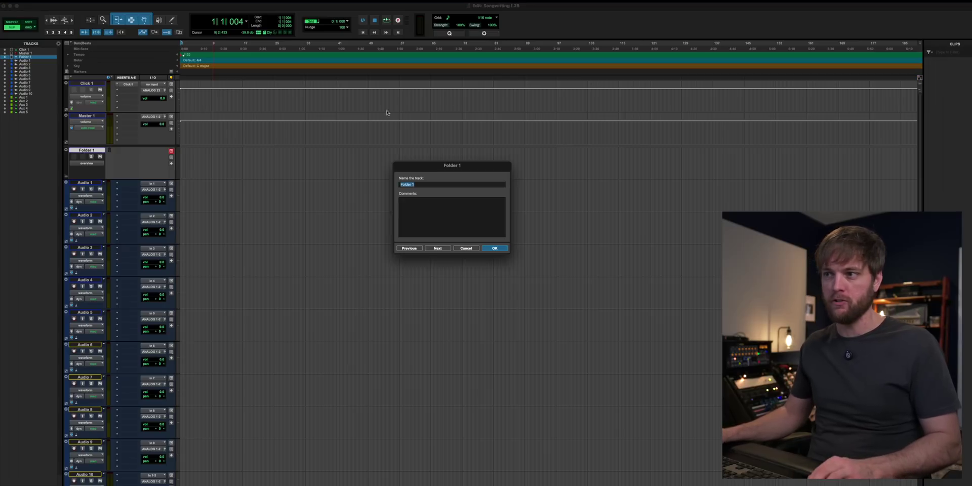
{"action": "type", "text": "DRUMS"}
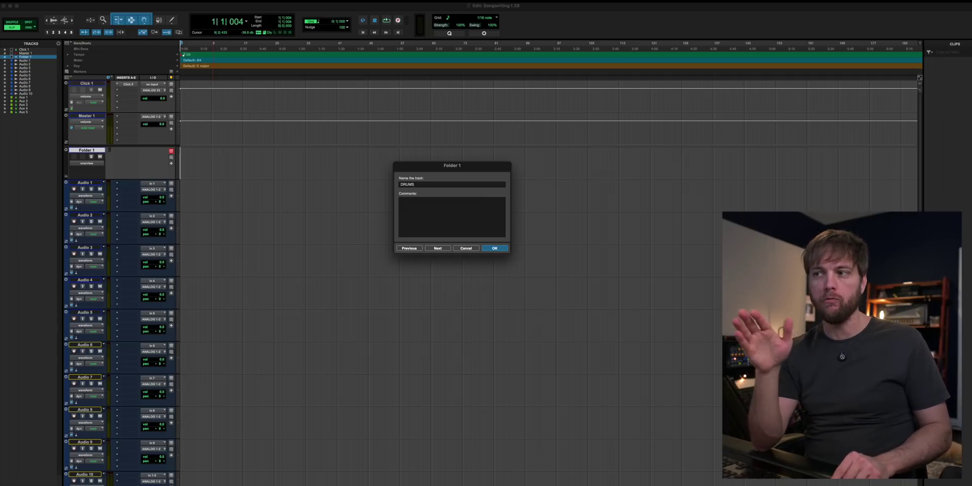
{"action": "key", "text": "super+Right"}
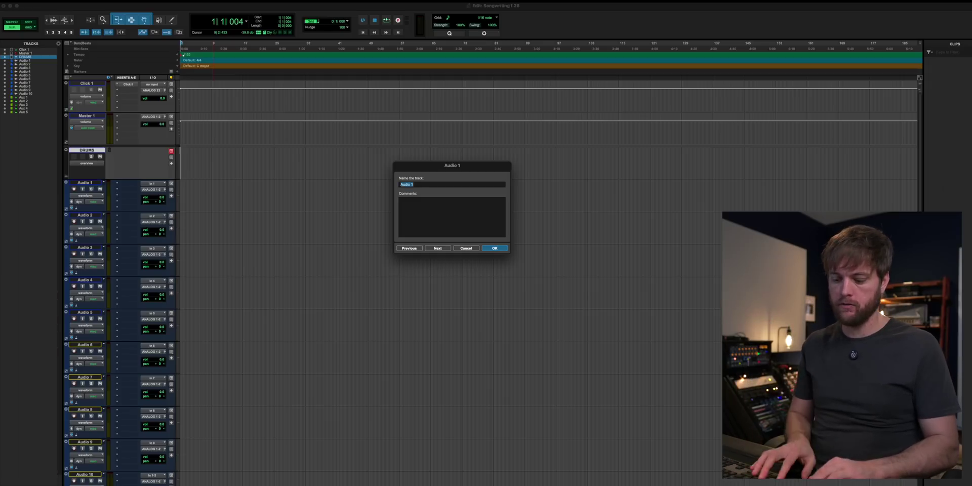
Rename the Audio 1 track Kick in and the Audio 2 track Kick Out.
{"action": "type", "text": "Kick"}
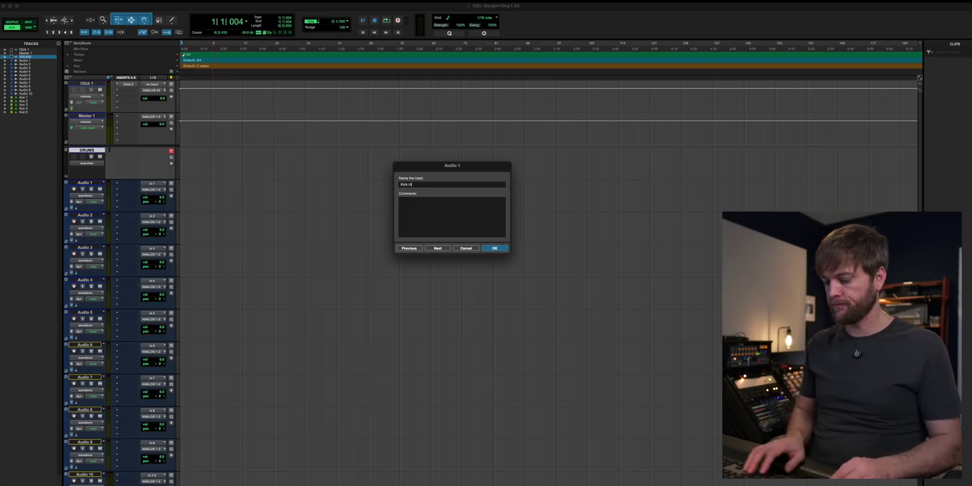
{"action": "type", "text": " in"}
{"action": "key", "text": "super+Right"}
{"action": "type", "text": "Kick out"}
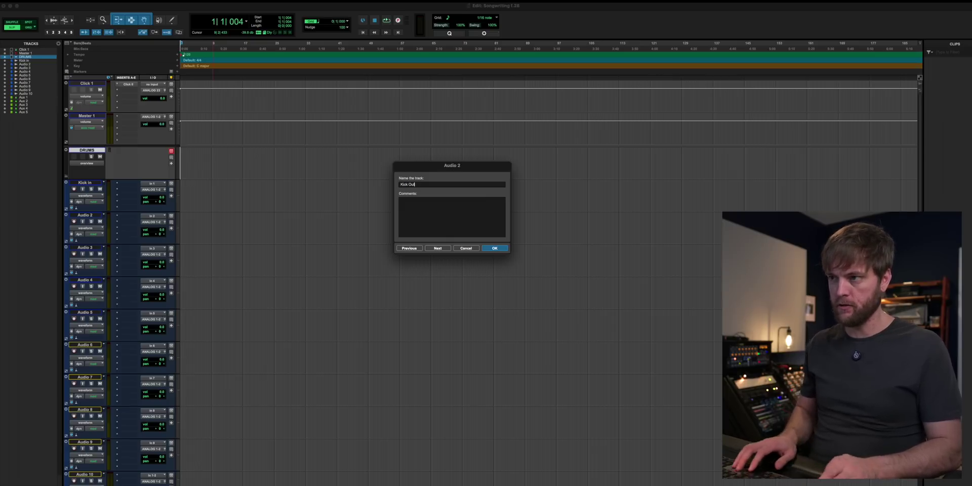
{"action": "type", "text": "t"}
{"action": "key", "text": "super+Right"}
Name the remaining audio tracks Snare Top, Snare Btm, Hat, Ride, Tom 1, Tom 2, Mono Rm and Overheads, and Aux 1-3 Kick bus, Snare bus, Drum Bus.
{"action": "type", "text": "Sna"}
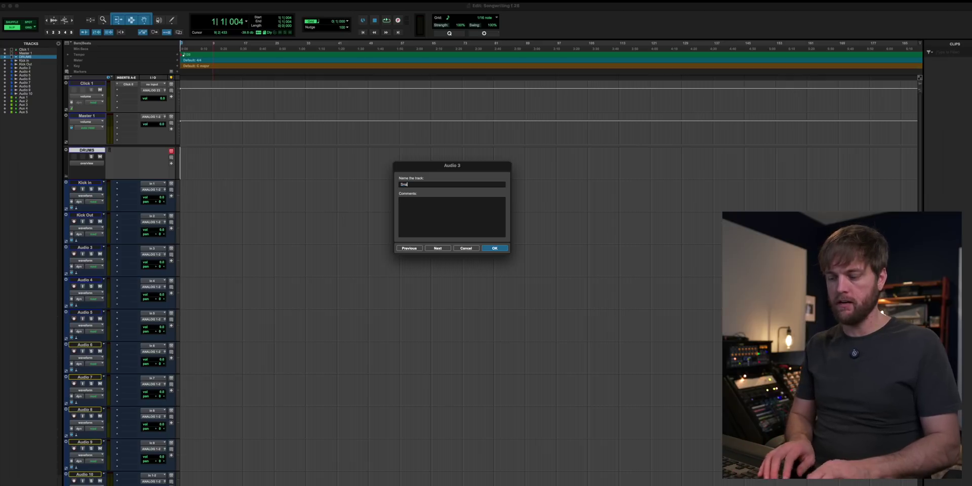
{"action": "type", "text": "re Top"}
{"action": "key", "text": "super+Right"}
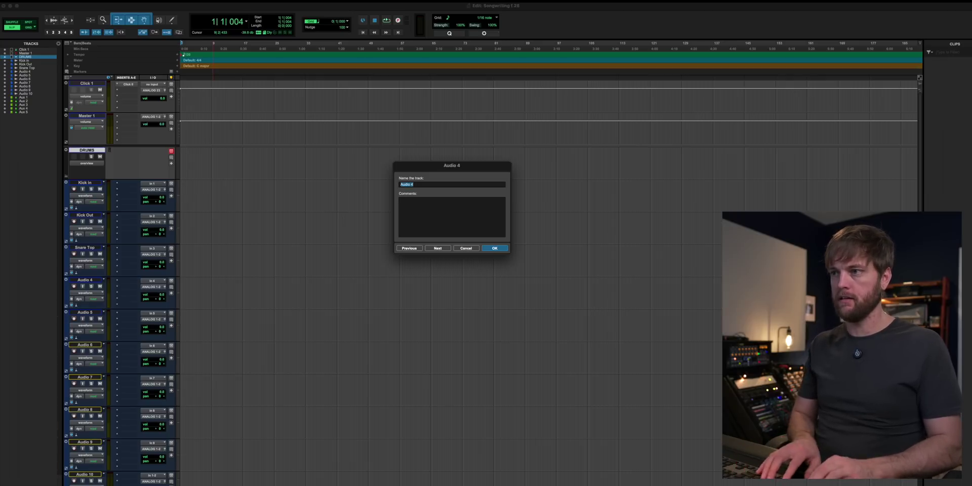
{"action": "type", "text": "m Bus"}
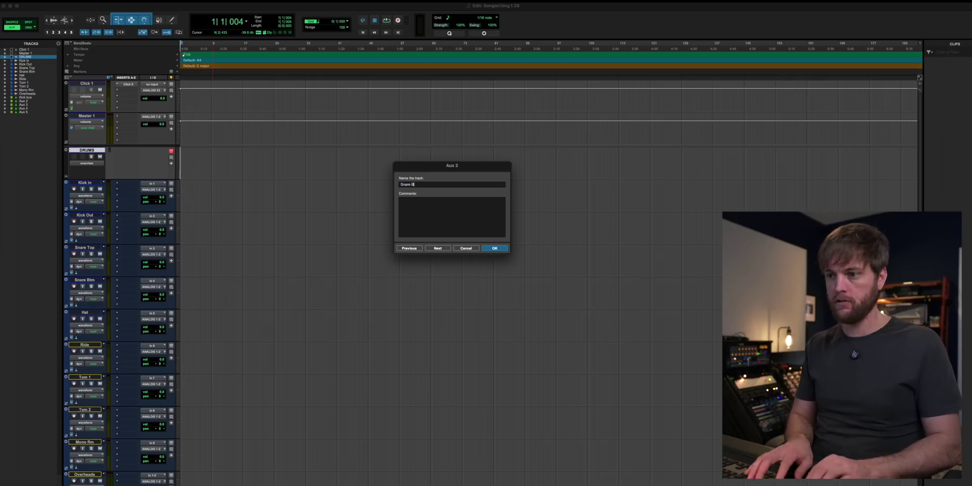
{"action": "key", "text": "Return"}
Set the colour of the five aux tracks, from Kick bus through Aux 5, to None in the Color Palette.
{"action": "left_click", "coordinate": [91, 368]}
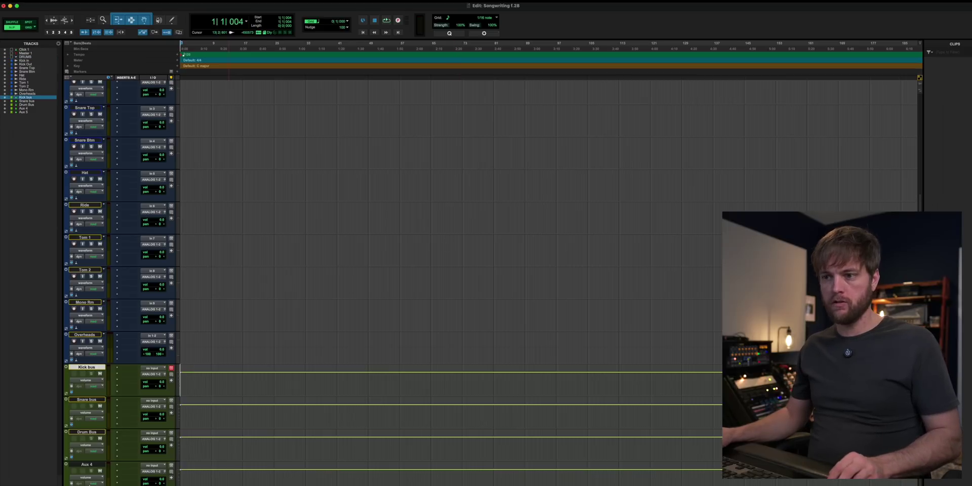
{"action": "left_click", "coordinate": [23, 112], "text": "shift"}
{"action": "double_click", "coordinate": [67, 439]}
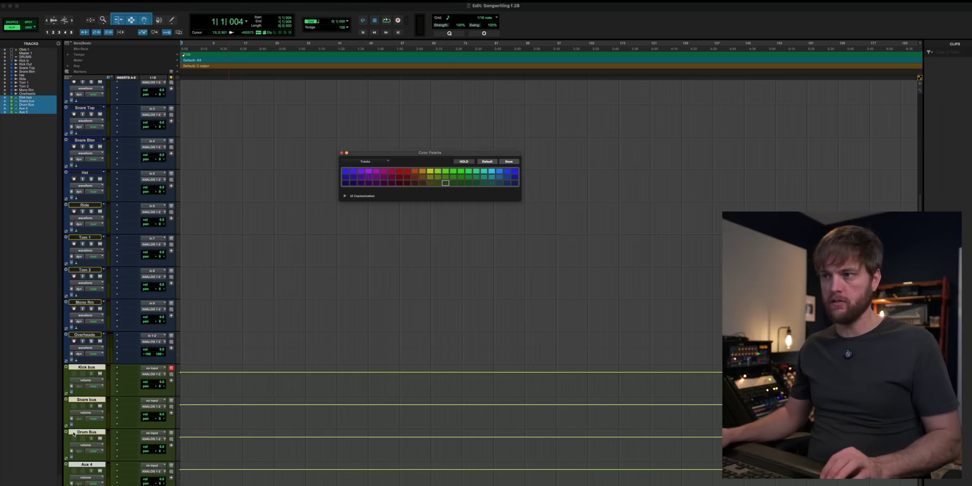
{"action": "left_click", "coordinate": [283, 263]}
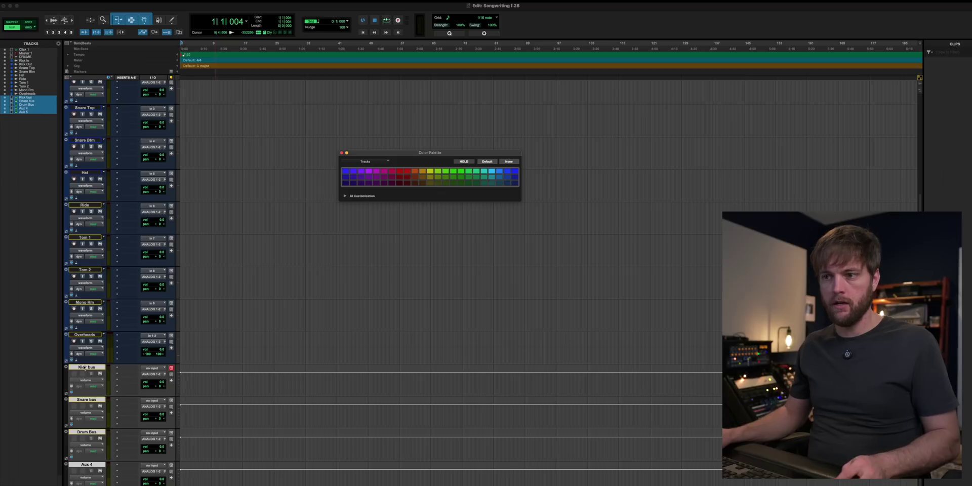
Move the Kick bus track directly below Kick Out and the Snare bus track directly below Snare Btm.
{"action": "left_click", "coordinate": [86, 368]}
{"action": "left_click", "coordinate": [92, 400], "text": "shift"}
{"action": "mouse_move", "coordinate": [90, 232]}
{"action": "left_mouse_down"}
{"action": "mouse_move", "coordinate": [94, 202]}
{"action": "mouse_move", "coordinate": [100, 223]}
{"action": "left_mouse_up"}
{"action": "left_click", "coordinate": [96, 282]}
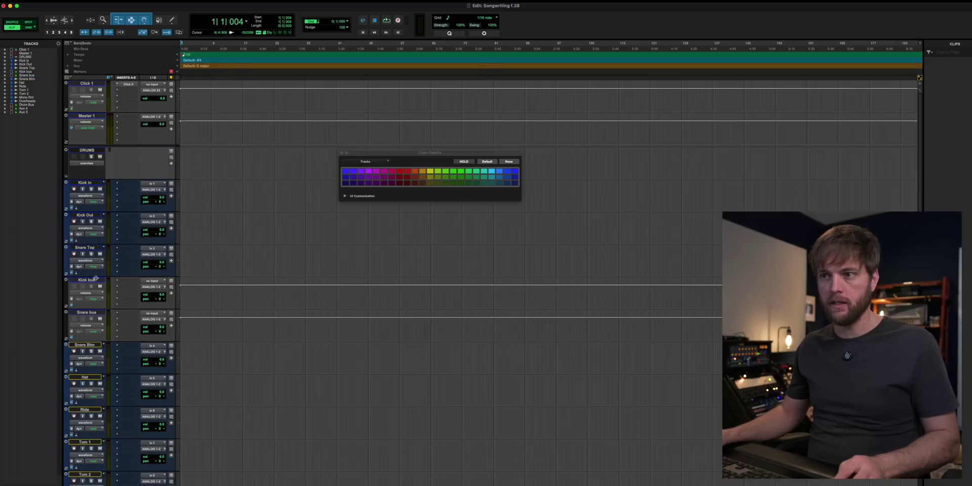
{"action": "left_click_drag", "start_coordinate": [94, 280], "coordinate": [94, 249]}
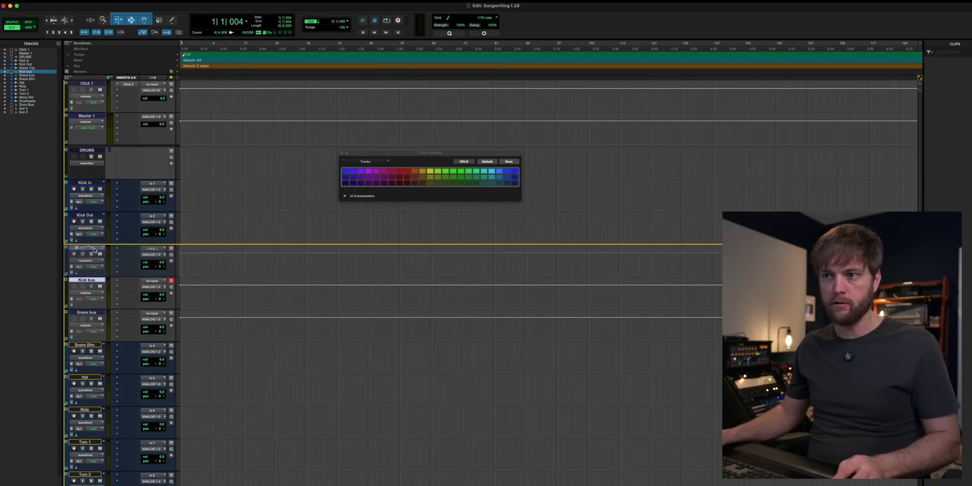
{"action": "left_click_drag", "start_coordinate": [92, 315], "coordinate": [94, 354]}
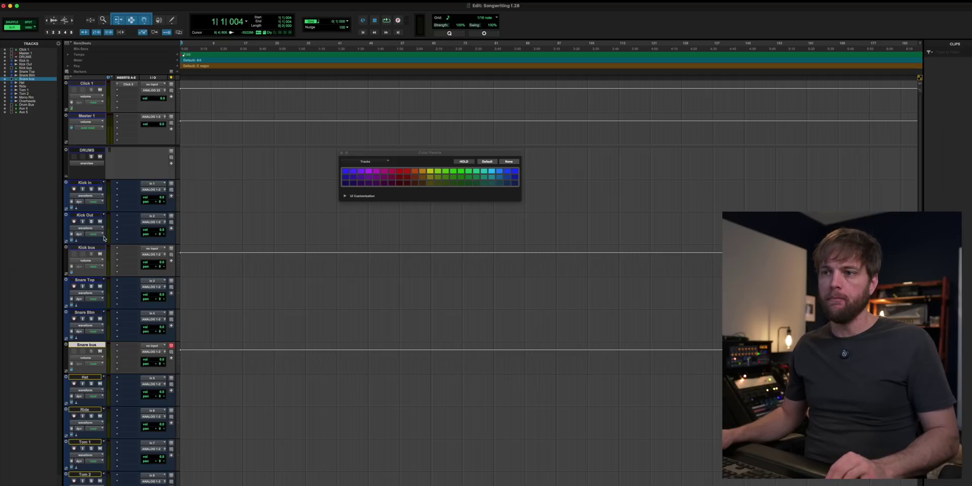
{"action": "left_click", "coordinate": [94, 186]}
{"action": "left_click", "coordinate": [89, 214]}
{"action": "left_click", "coordinate": [91, 247]}
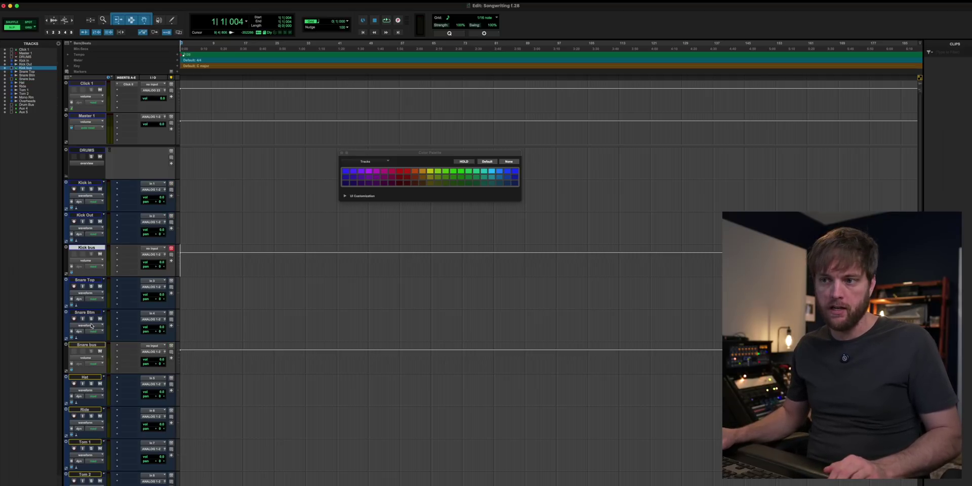
{"action": "left_click", "coordinate": [89, 346]}
Reorder the tracks between Snare bus and Drum Bus as Tom 1, Tom 2, Hat, Ride, Overheads and Mono Rm.
{"action": "scroll", "coordinate": [101, 283], "scroll_direction": "down", "scroll_amount": 3}
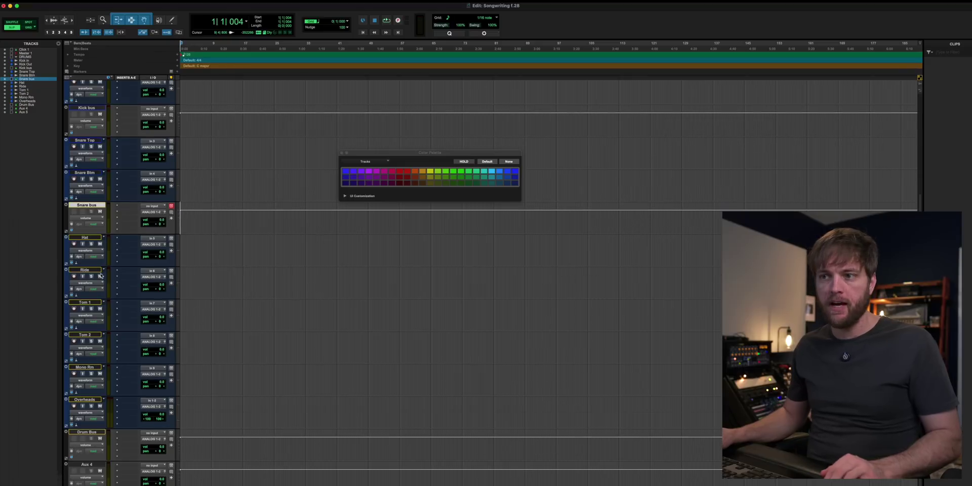
{"action": "left_click", "coordinate": [94, 268]}
{"action": "left_click", "coordinate": [93, 240], "text": "shift"}
{"action": "left_click_drag", "start_coordinate": [93, 240], "coordinate": [98, 415]}
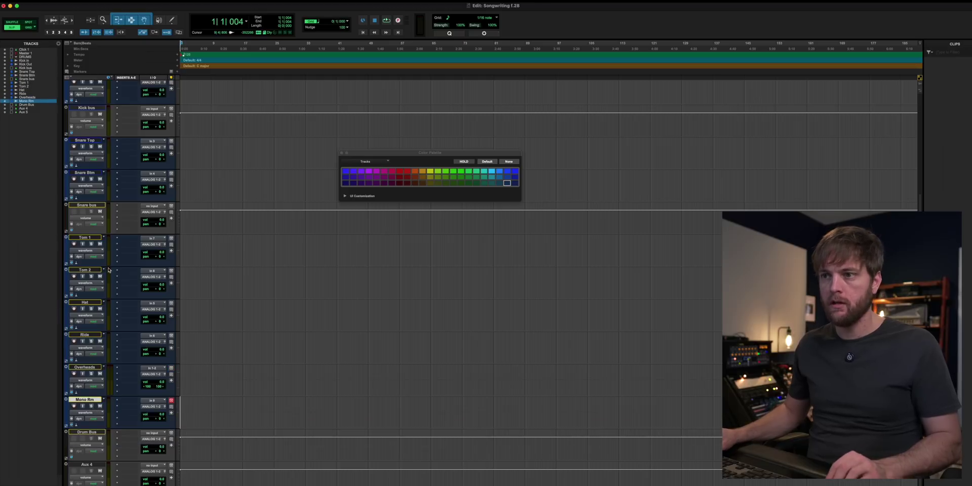
{"action": "left_click", "coordinate": [93, 240]}
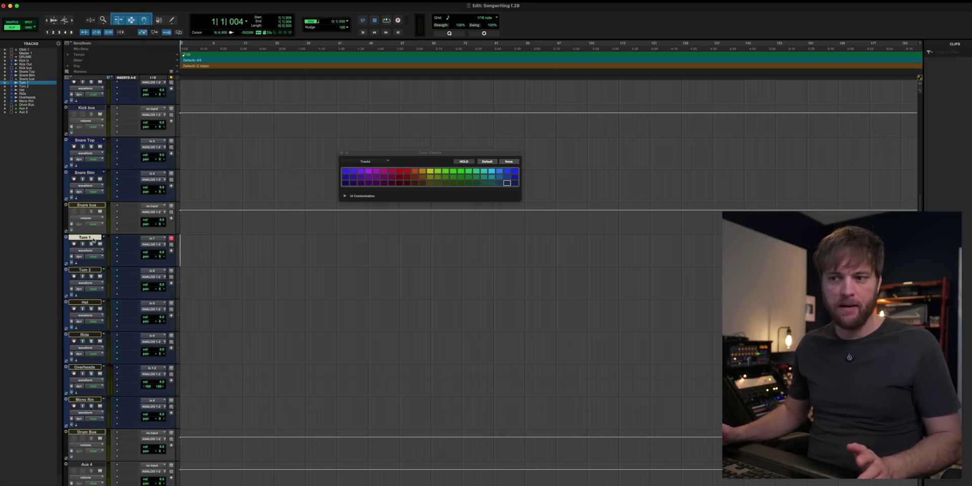
In the Mix window, select the Kick in, Kick Out, Snare Top, Snare Btm, Tom 1, Tom 2, Hat and Ride tracks together.
{"action": "key", "text": "super+equal"}
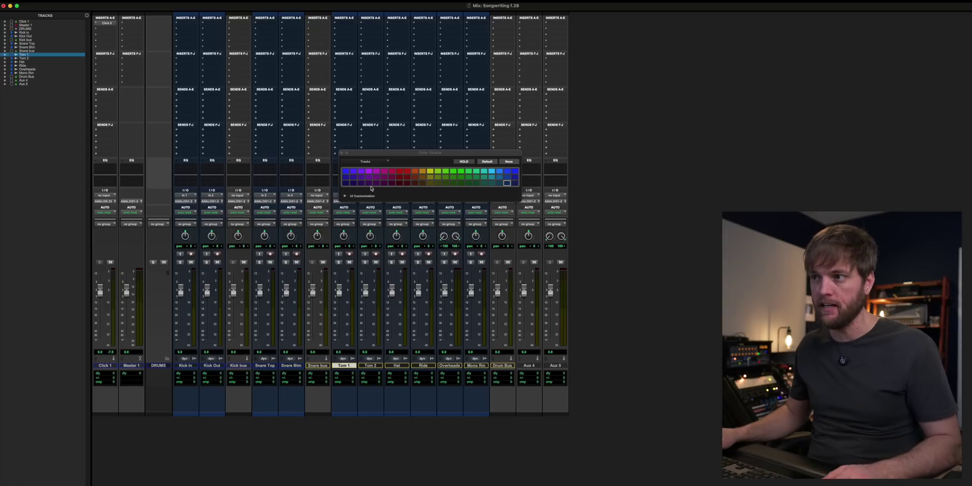
{"action": "left_click", "coordinate": [195, 367]}
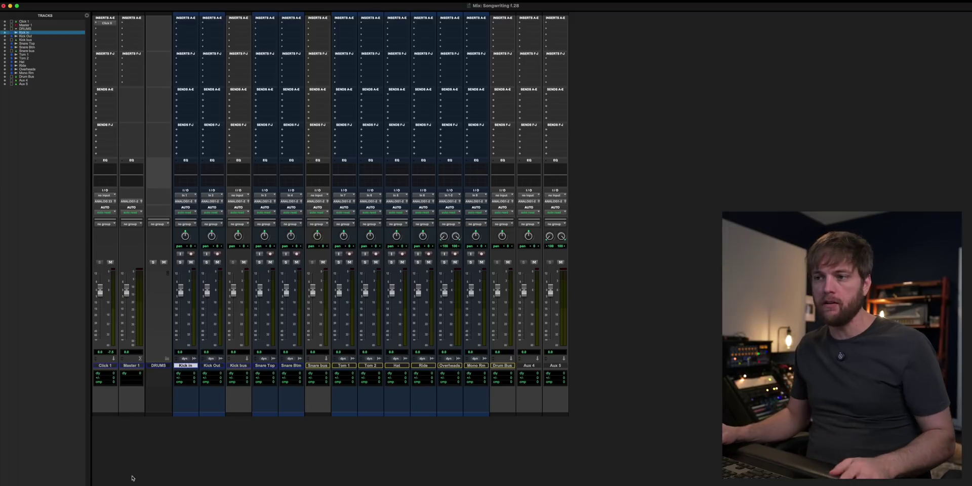
{"action": "left_click", "coordinate": [212, 366], "text": "super"}
{"action": "left_click", "coordinate": [264, 365], "text": "super"}
{"action": "left_click", "coordinate": [293, 365], "text": "super"}
{"action": "left_click", "coordinate": [342, 365], "text": "super"}
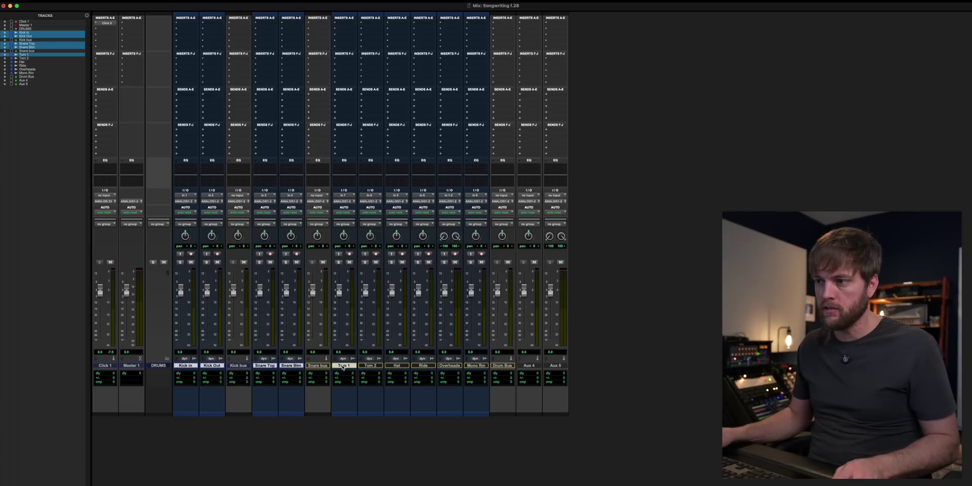
{"action": "left_click", "coordinate": [371, 365], "text": "super"}
{"action": "left_click", "coordinate": [397, 365], "text": "super"}
{"action": "left_click", "coordinate": [449, 366], "text": "super"}
{"action": "left_click", "coordinate": [425, 365], "text": "super"}
{"action": "left_click", "coordinate": [452, 365], "text": "super"}
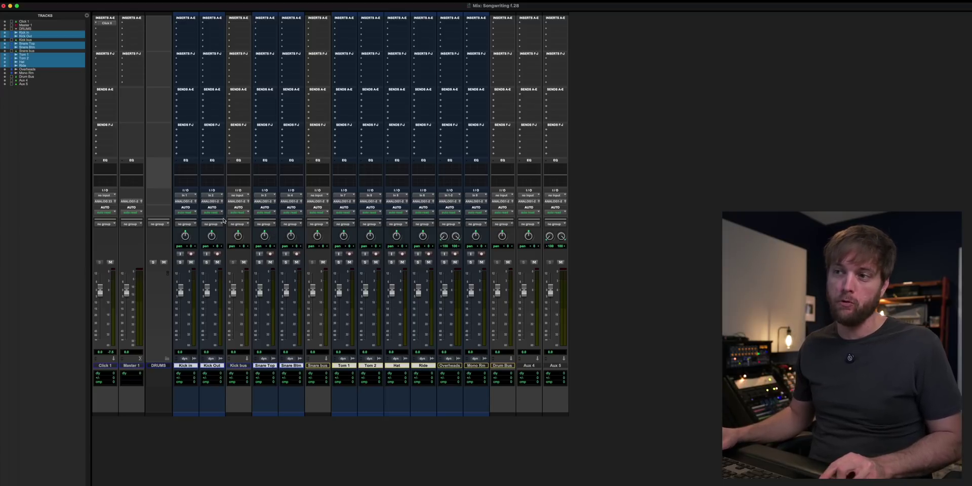
{"action": "left_click", "coordinate": [185, 195]}
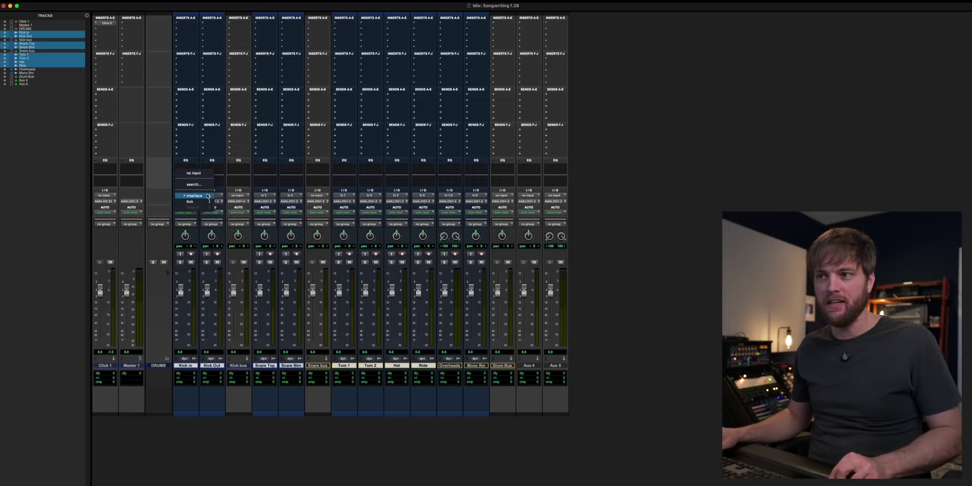
{"action": "mouse_move", "coordinate": [209, 196]}
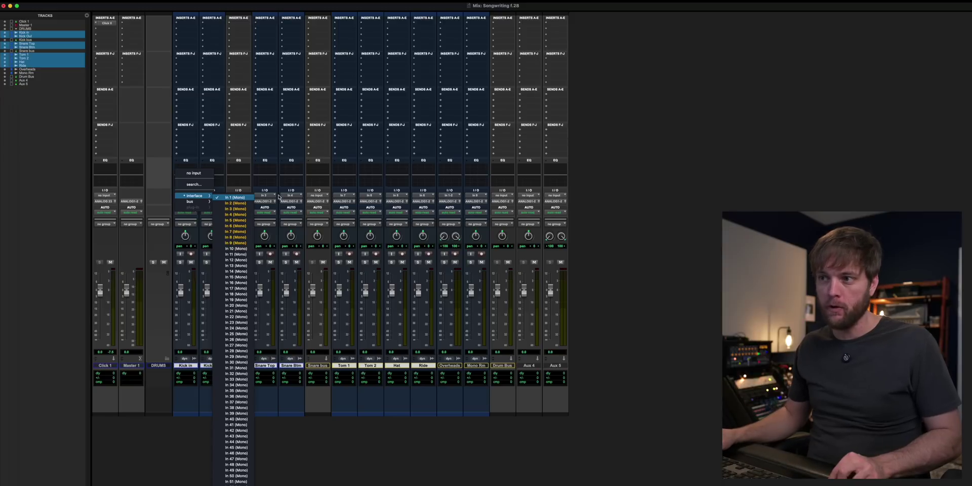
{"action": "left_click", "coordinate": [571, 227]}
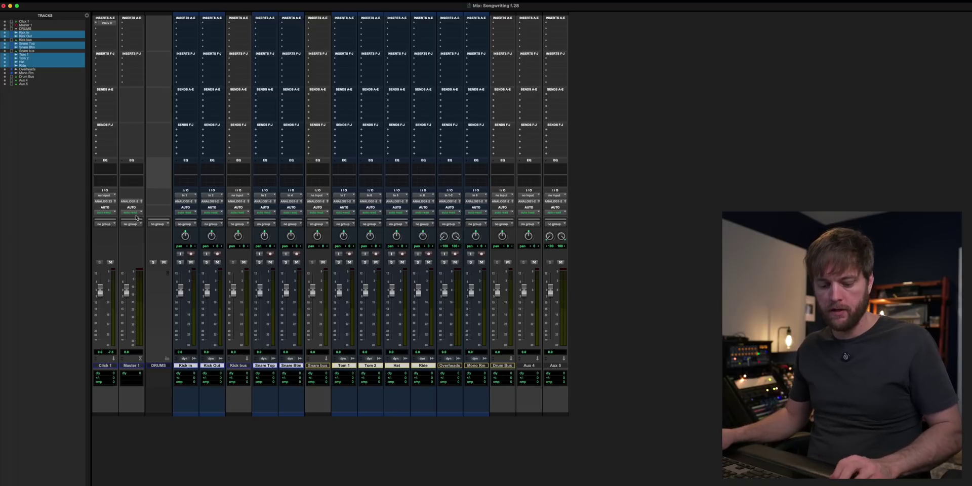
Assign ascending mono interface inputs to the selected drum tracks, starting with In 1 on Kick in.
{"action": "left_click", "coordinate": [189, 196]}
{"action": "mouse_move", "coordinate": [191, 196]}
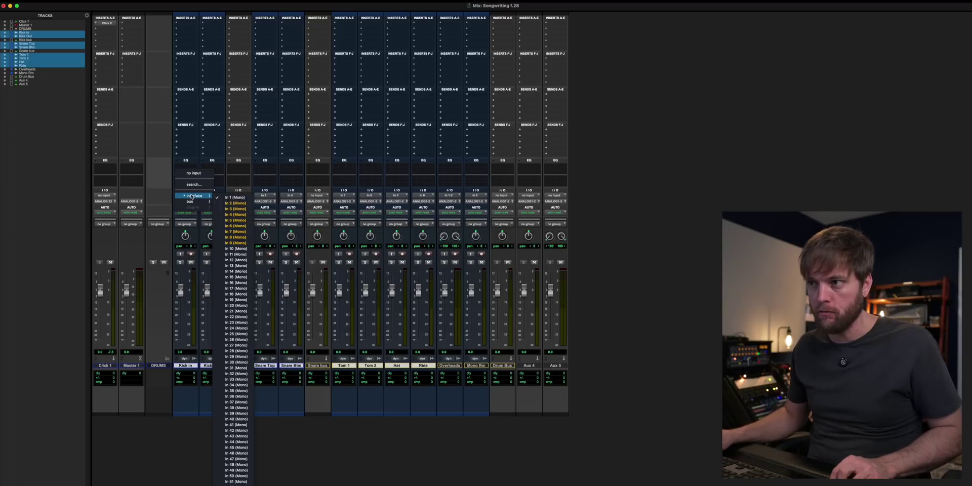
{"action": "left_click", "coordinate": [227, 198]}
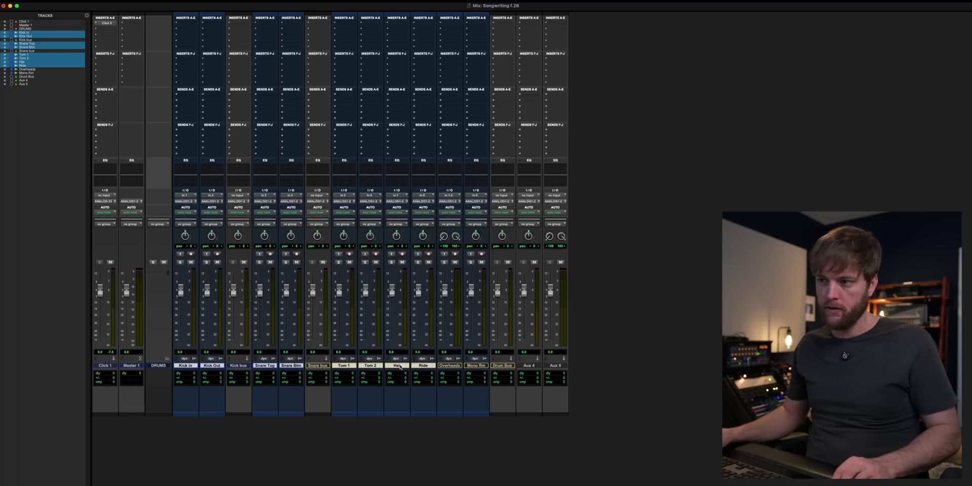
Set the Overheads track's input to In 9-10 (Stereo) and the Mono Rm track's input to In 11 (Mono).
{"action": "left_click", "coordinate": [449, 365]}
{"action": "left_click", "coordinate": [449, 195]}
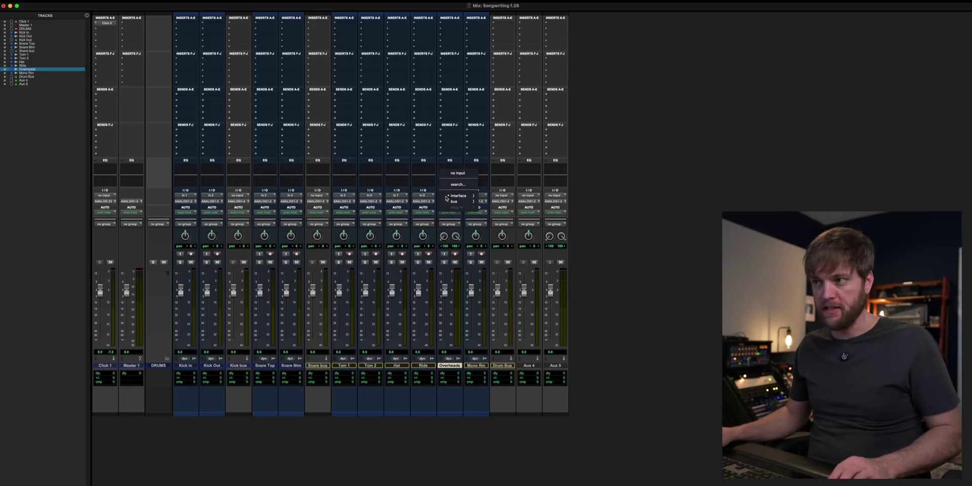
{"action": "mouse_move", "coordinate": [455, 196]}
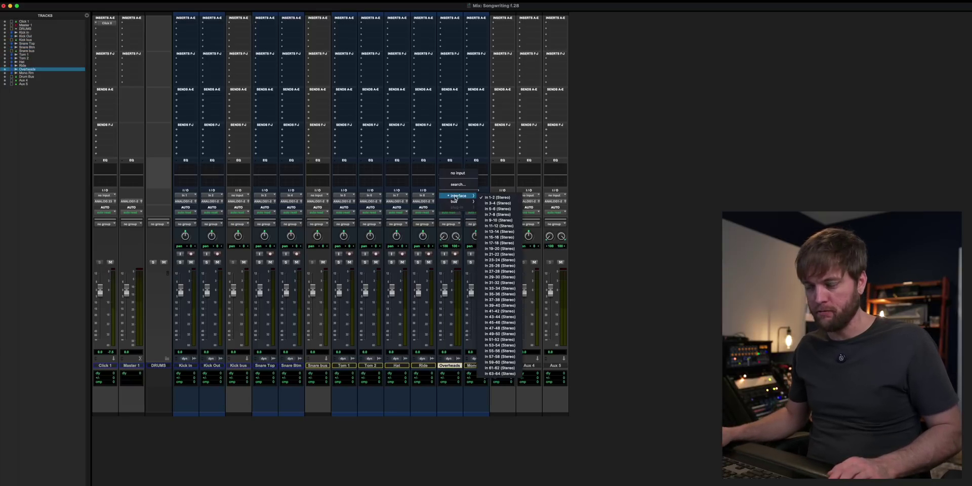
{"action": "left_click", "coordinate": [509, 221]}
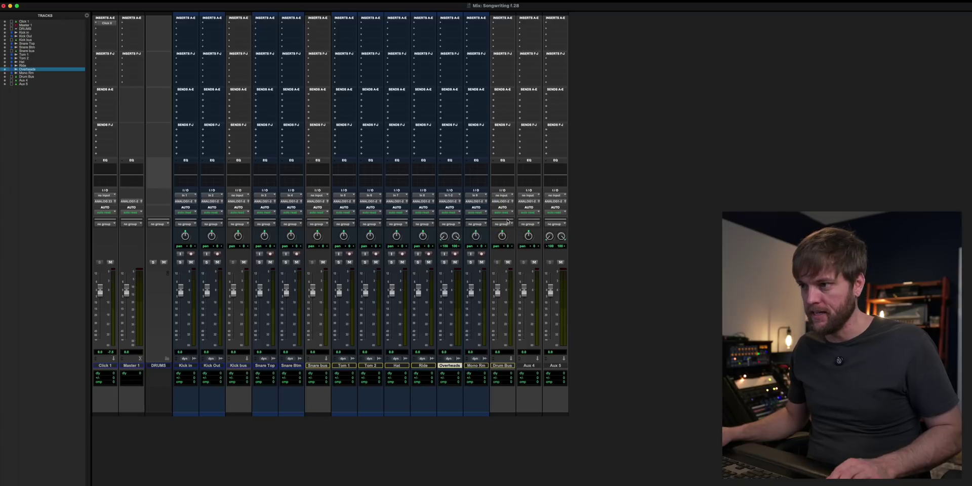
{"action": "left_click", "coordinate": [480, 196]}
{"action": "mouse_move", "coordinate": [486, 195]}
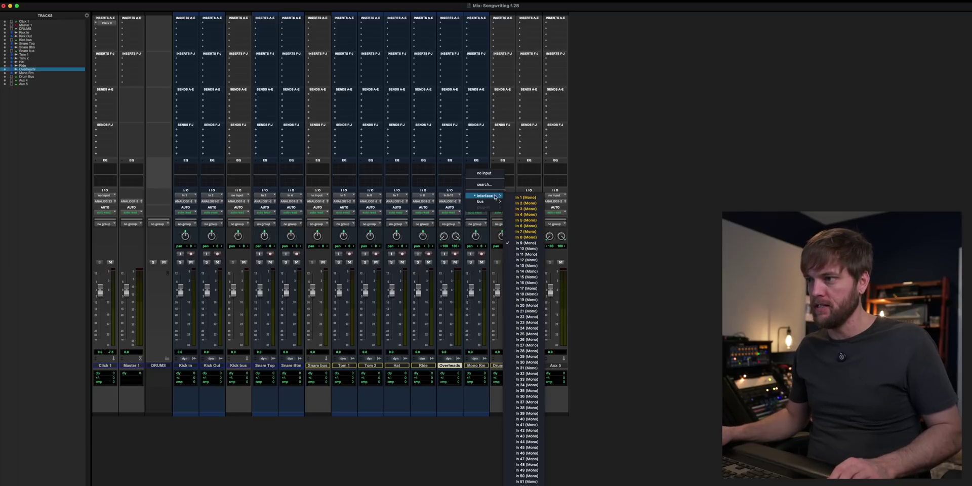
{"action": "left_click", "coordinate": [530, 255]}
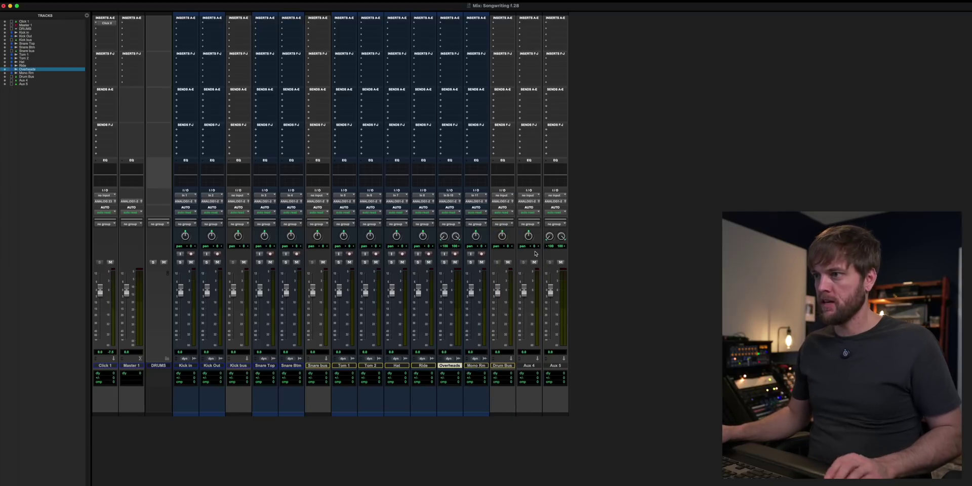
Group all the drum audio tracks from Kick in to Mono Rm, without the Kick and Snare buses, as Drum Rec.
{"action": "left_click", "coordinate": [476, 366]}
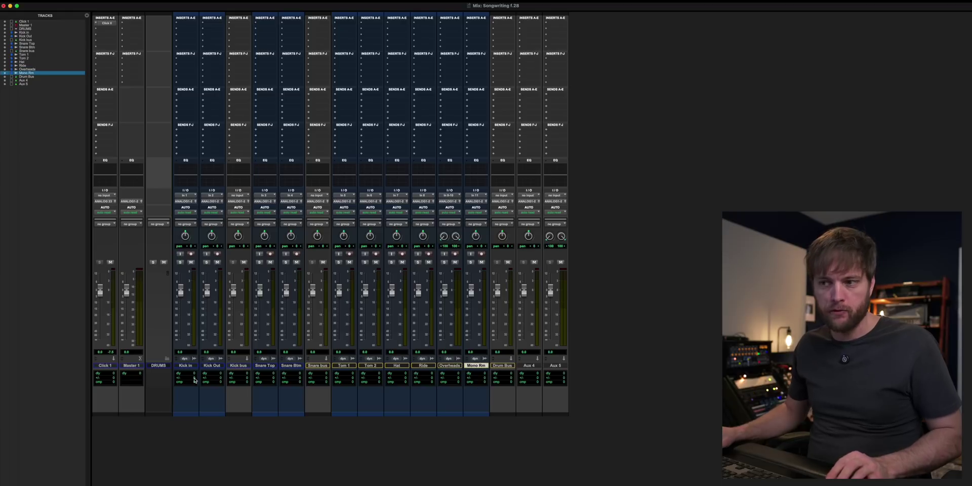
{"action": "left_click", "coordinate": [181, 366], "text": "shift"}
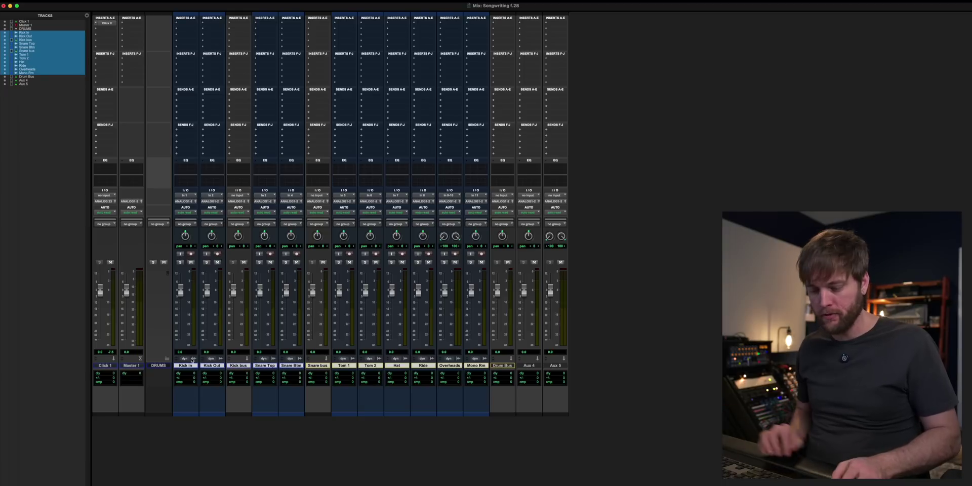
{"action": "left_click", "coordinate": [239, 366], "text": "super"}
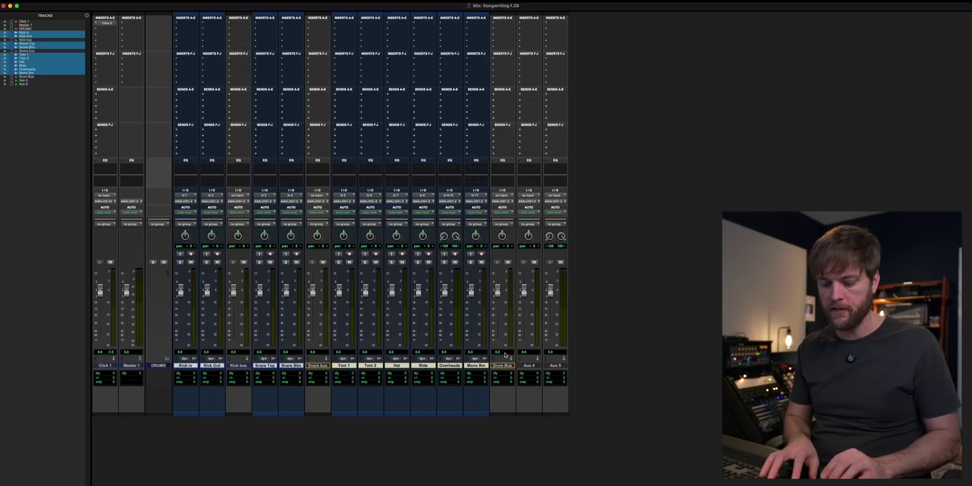
{"action": "key", "text": "super+g"}
{"action": "type", "text": "Drum Ro"}
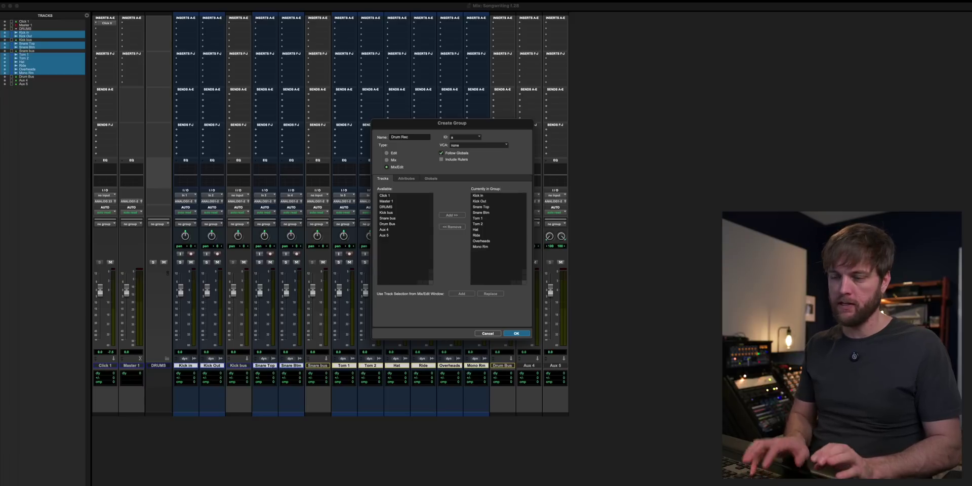
{"action": "type", "text": "c"}
{"action": "key", "text": "Return"}
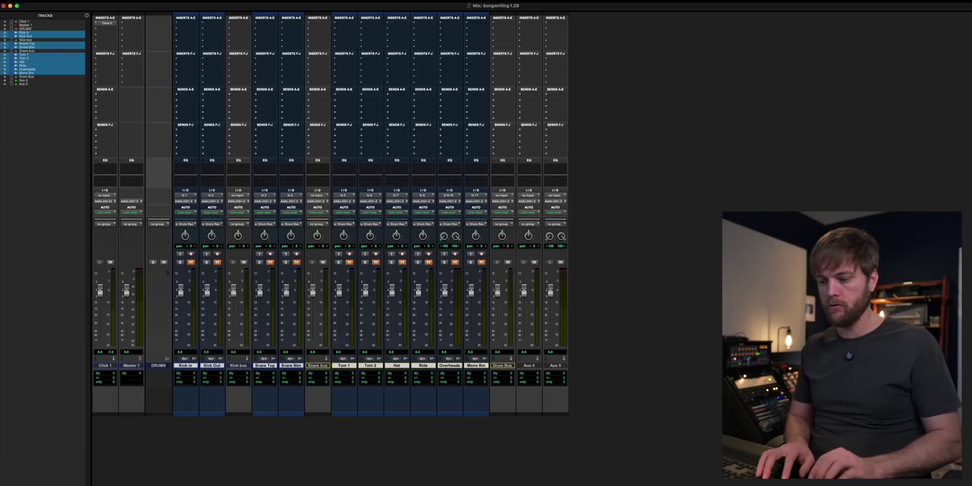
Record-enable the grouped drum audio tracks and create new playlists on all of them in the Edit window.
{"action": "key", "text": "shift+r"}
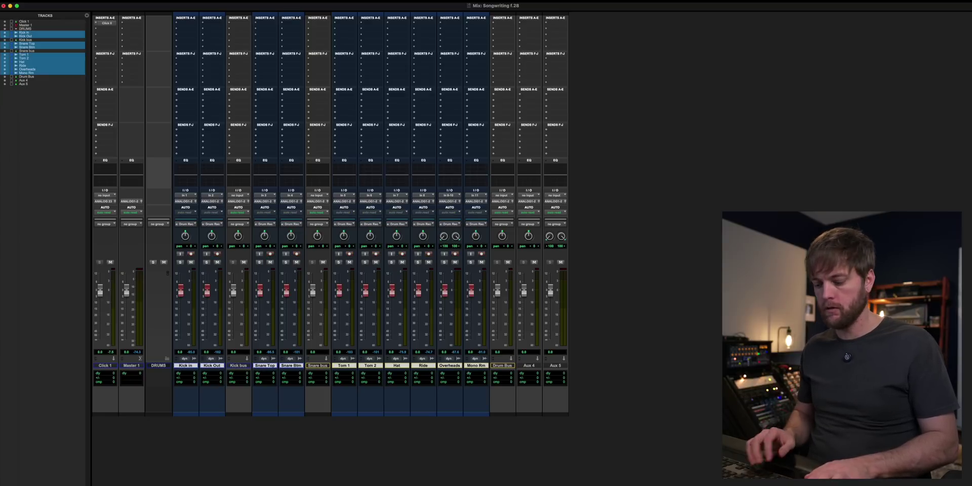
{"action": "key", "text": "super+equal"}
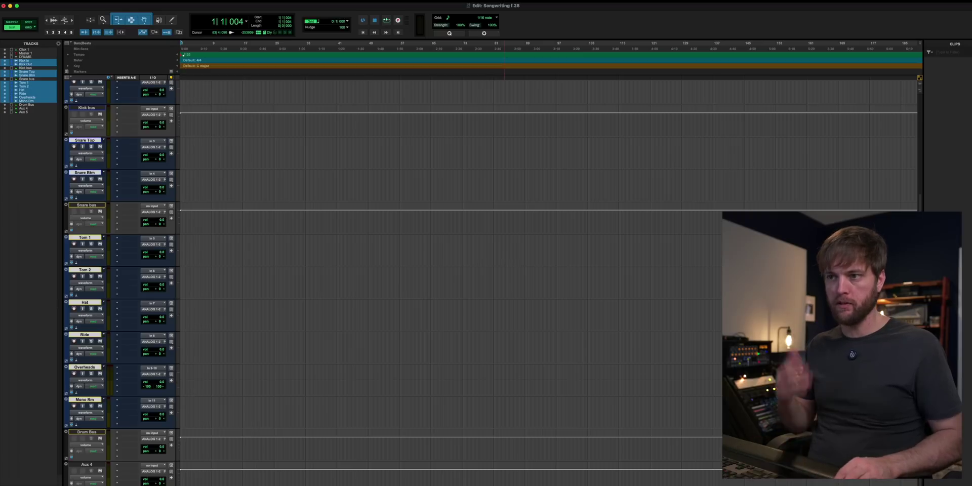
{"action": "scroll", "coordinate": [501, 360], "scroll_direction": "up", "scroll_amount": 4}
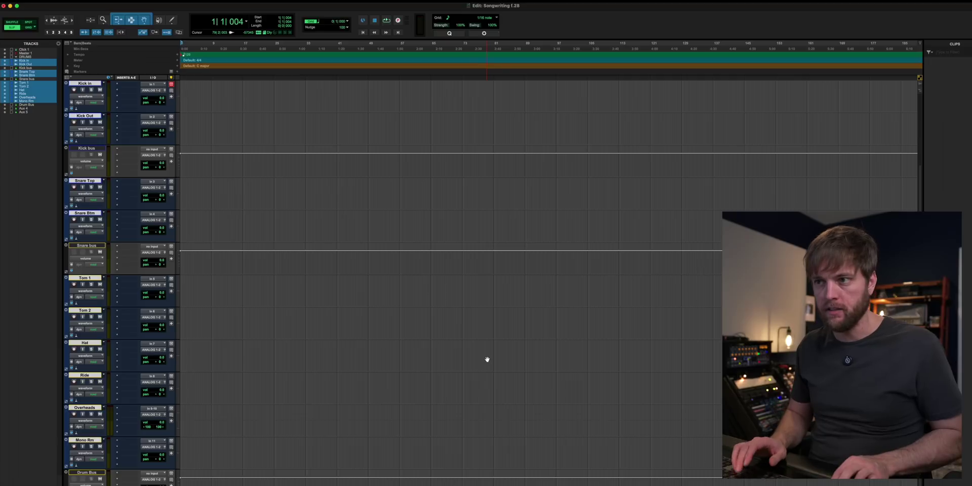
{"action": "key", "text": "ctrl+backslash"}
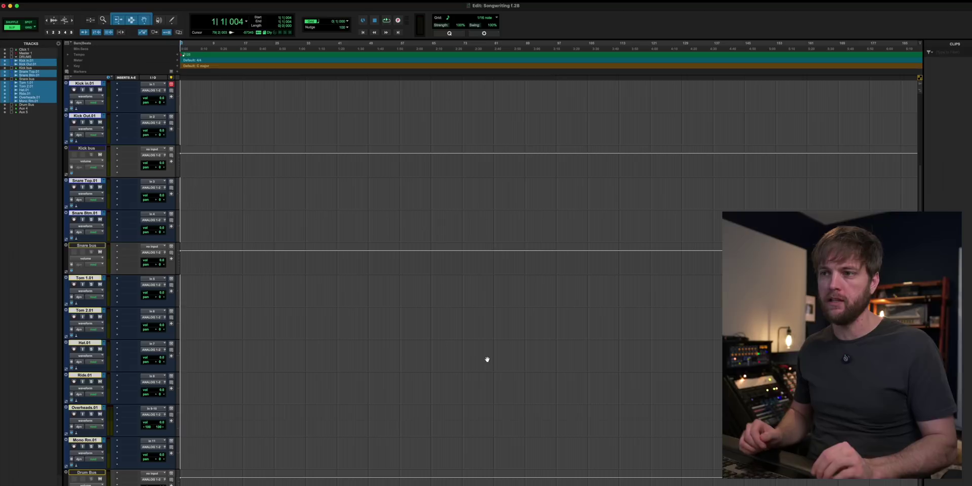
{"action": "scroll", "coordinate": [371, 265], "scroll_direction": "up", "scroll_amount": 3}
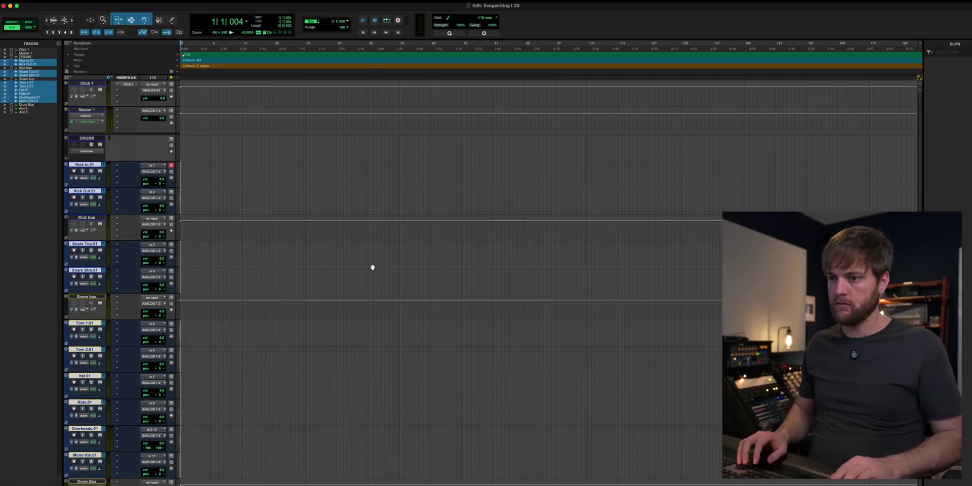
In the Mix window, add one new aux input track directly after Aux 4.
{"action": "key", "text": "super+equal"}
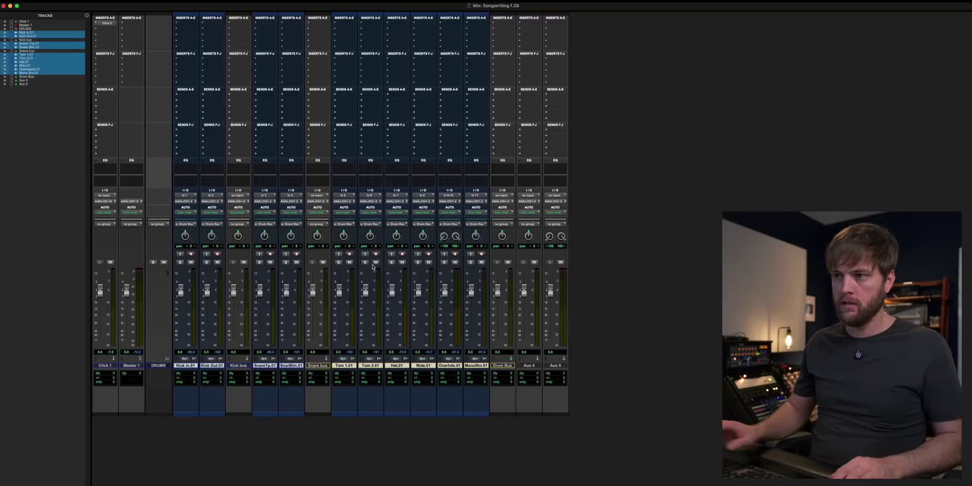
{"action": "left_click", "coordinate": [529, 365]}
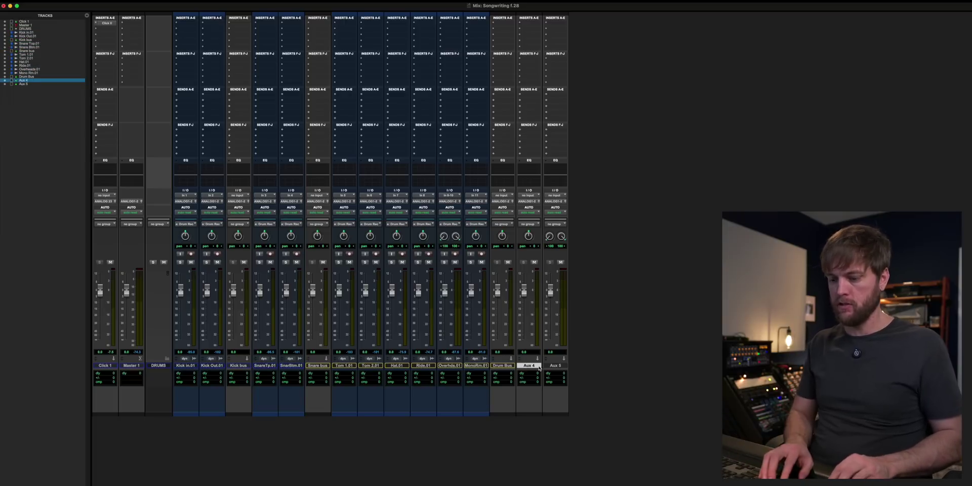
{"action": "key", "text": "shift+super+n"}
{"action": "key", "text": "super+Down"}
{"action": "key", "text": "Return"}
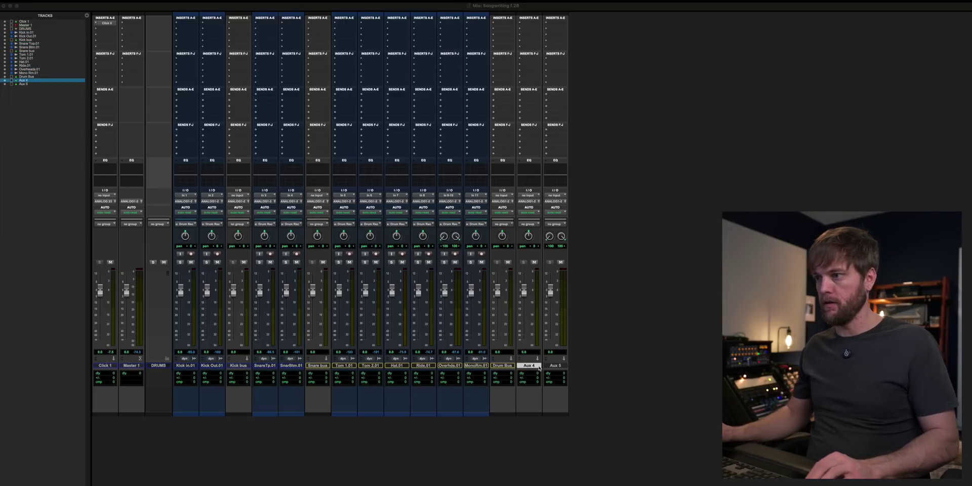
Name the two aux tracks directly after Drum Bus Kick || and Snare ||, leaving Aux 1 as the last track.
{"action": "double_click", "coordinate": [538, 366]}
{"action": "type", "text": "Kick ||"}
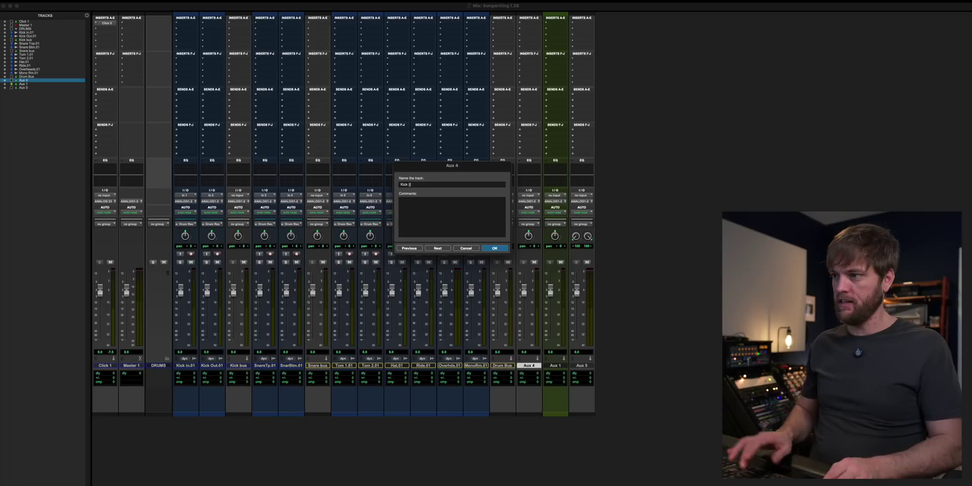
{"action": "key", "text": "Return"}
{"action": "double_click", "coordinate": [555, 366]}
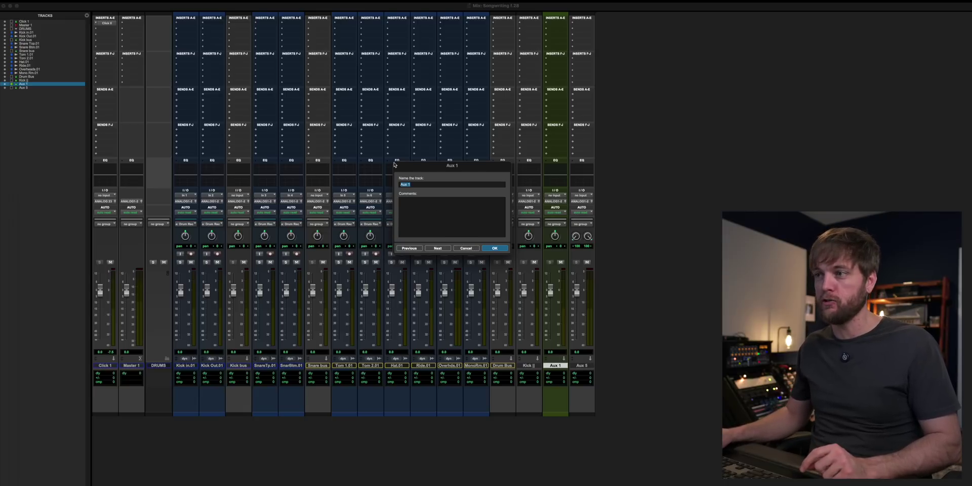
{"action": "left_click", "coordinate": [466, 248]}
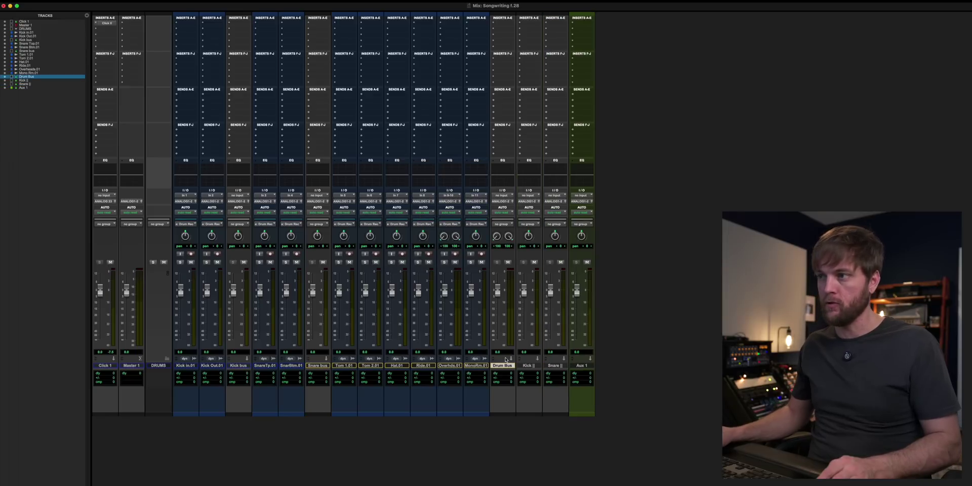
Set the Drum Bus track's input to the Drums (Stereo) bus.
{"action": "left_click", "coordinate": [502, 195]}
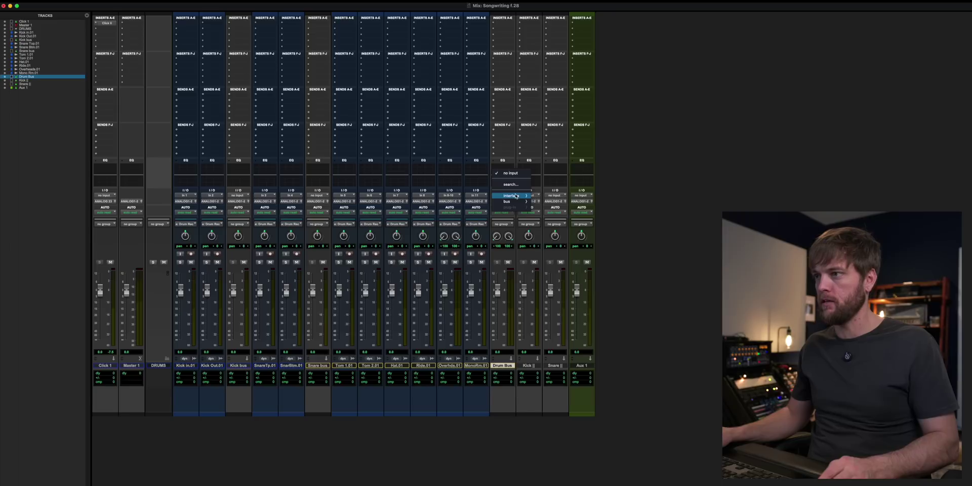
{"action": "mouse_move", "coordinate": [517, 201]}
{"action": "mouse_move", "coordinate": [552, 203]}
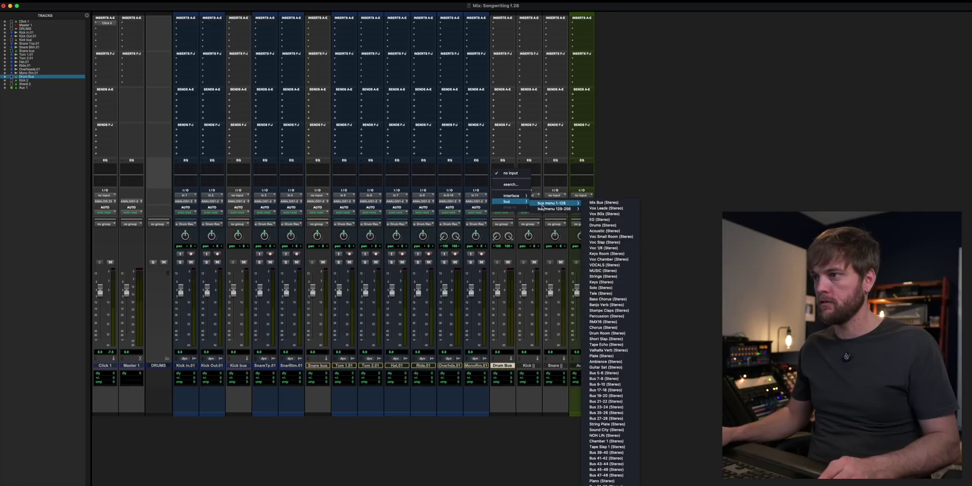
{"action": "left_click", "coordinate": [622, 224]}
{"action": "left_click", "coordinate": [475, 366]}
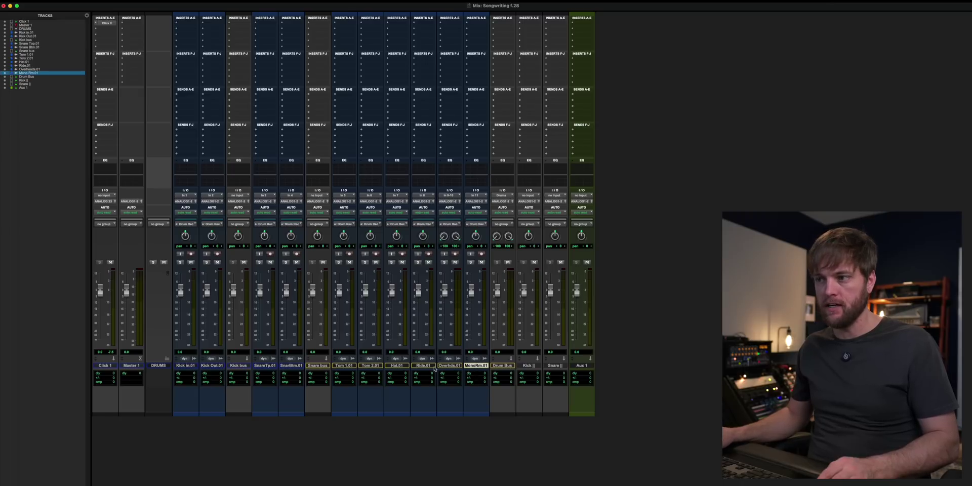
{"action": "left_click", "coordinate": [338, 366], "text": "super"}
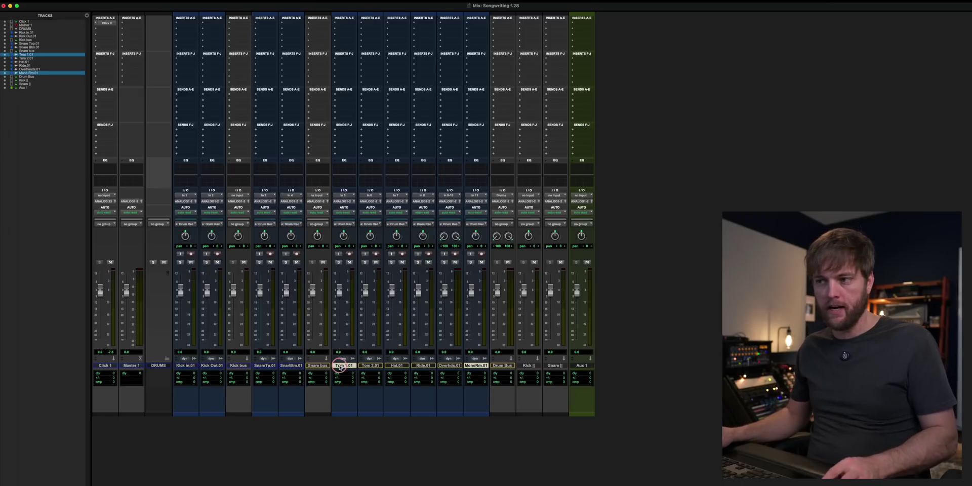
{"action": "left_click", "coordinate": [482, 366]}
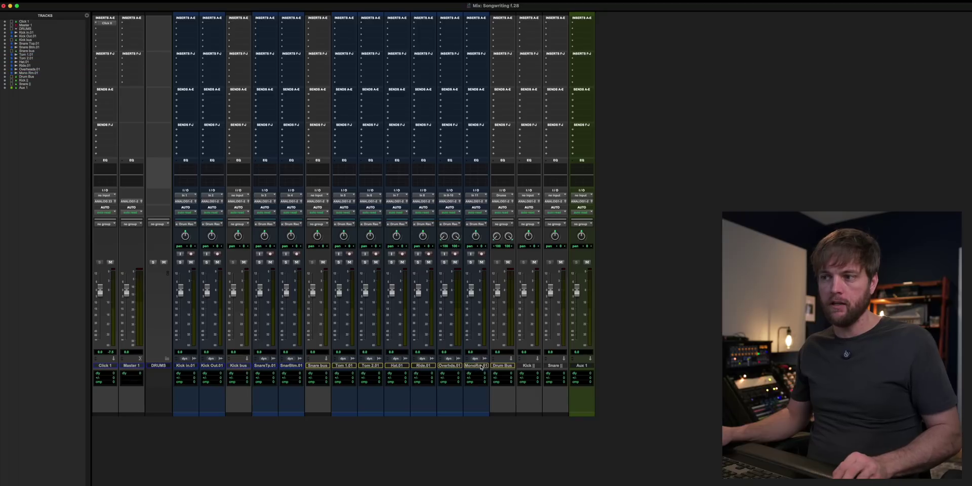
Route the Kick bus, Snare bus and Tom 1 through Mono Rm outputs to Drums (Stereo), and nudge the Drum Bus fader to +0.2.
{"action": "left_click", "coordinate": [236, 366]}
{"action": "left_click", "coordinate": [318, 365], "text": "super"}
{"action": "left_click_drag", "start_coordinate": [338, 370], "coordinate": [476, 366]}
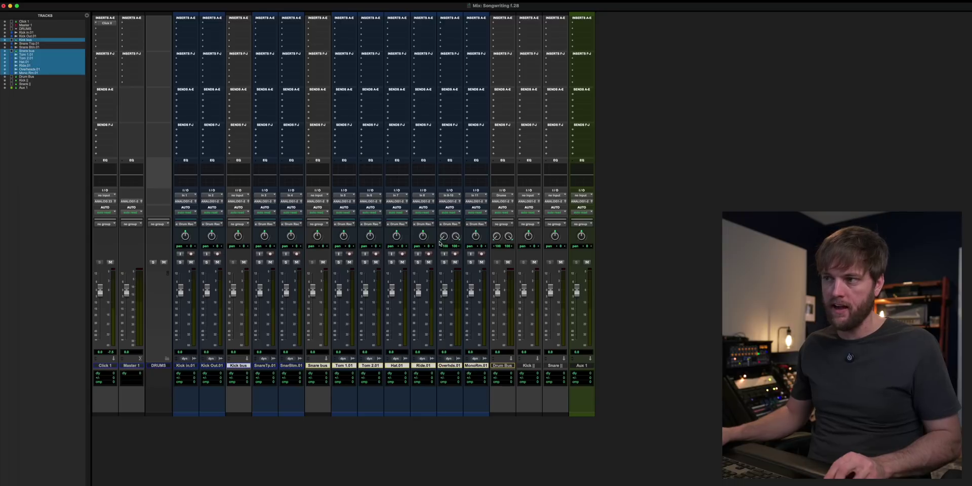
{"action": "left_click", "coordinate": [448, 201]}
{"action": "mouse_move", "coordinate": [454, 208]}
{"action": "mouse_move", "coordinate": [502, 209]}
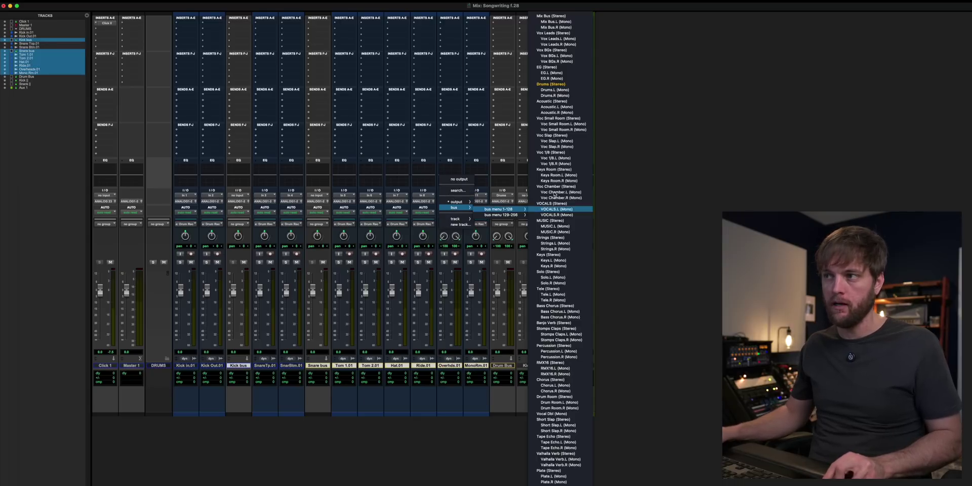
{"action": "left_click", "coordinate": [551, 84], "text": "alt+shift"}
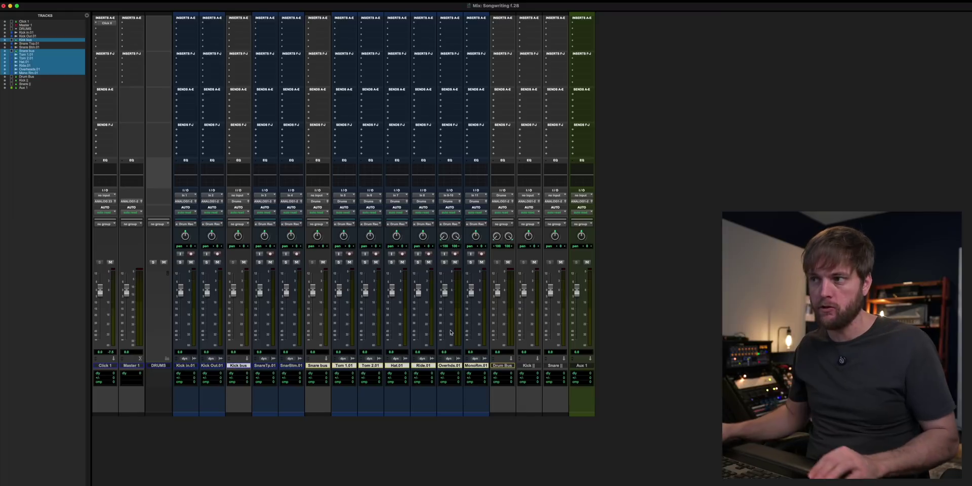
{"action": "mouse_move", "coordinate": [497, 292]}
{"action": "left_mouse_down"}
{"action": "mouse_move", "coordinate": [497, 318]}
{"action": "mouse_move", "coordinate": [498, 290]}
{"action": "left_mouse_up"}
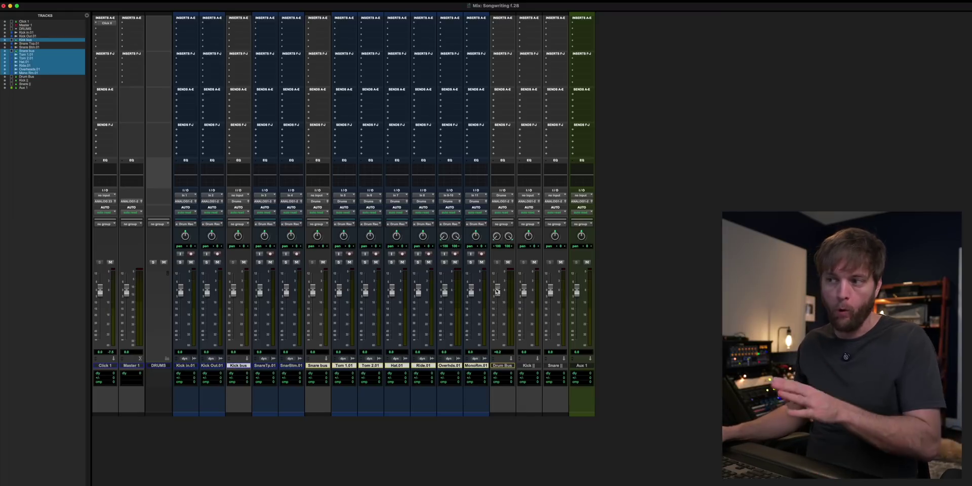
Set the outputs of the Kick in and Kick Out tracks to the Kick (Mono) bus.
{"action": "left_click", "coordinate": [211, 365]}
{"action": "left_click", "coordinate": [188, 366], "text": "shift"}
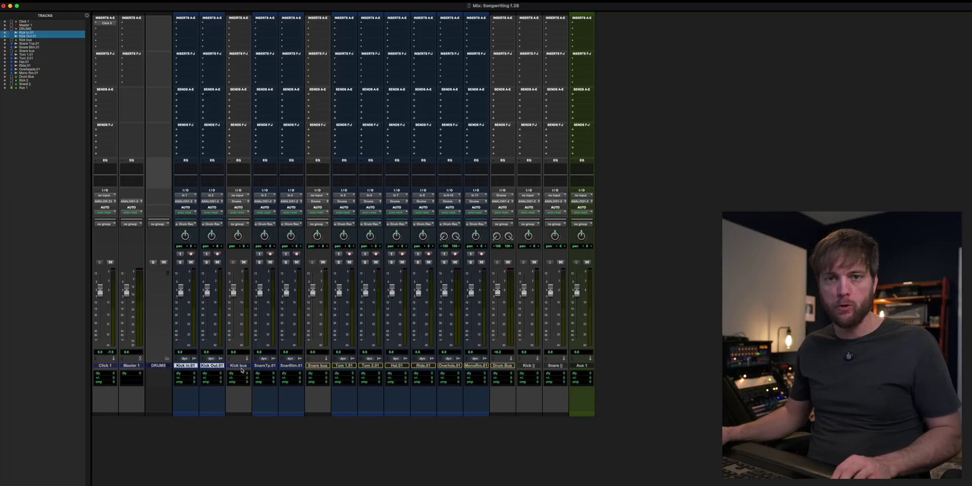
{"action": "left_click", "coordinate": [181, 201]}
{"action": "mouse_move", "coordinate": [190, 207]}
{"action": "mouse_move", "coordinate": [234, 209]}
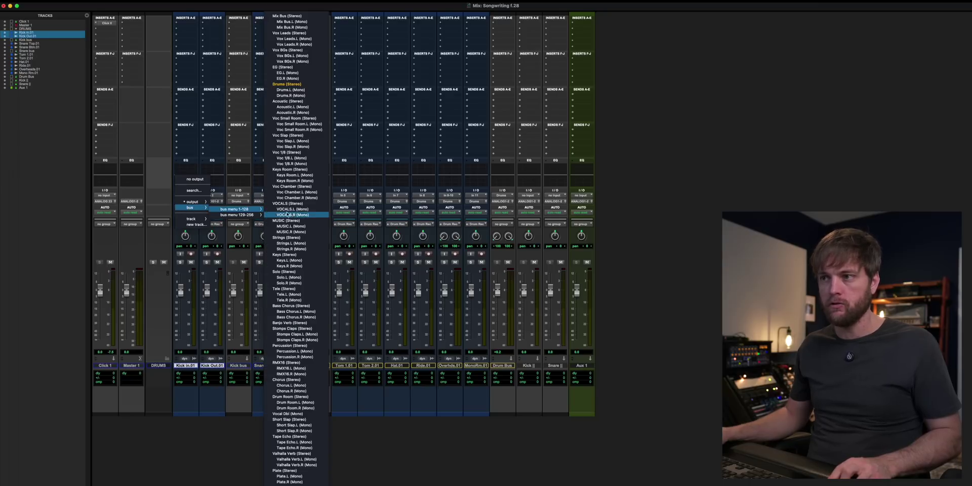
{"action": "scroll", "coordinate": [289, 336], "scroll_direction": "down", "scroll_amount": 5}
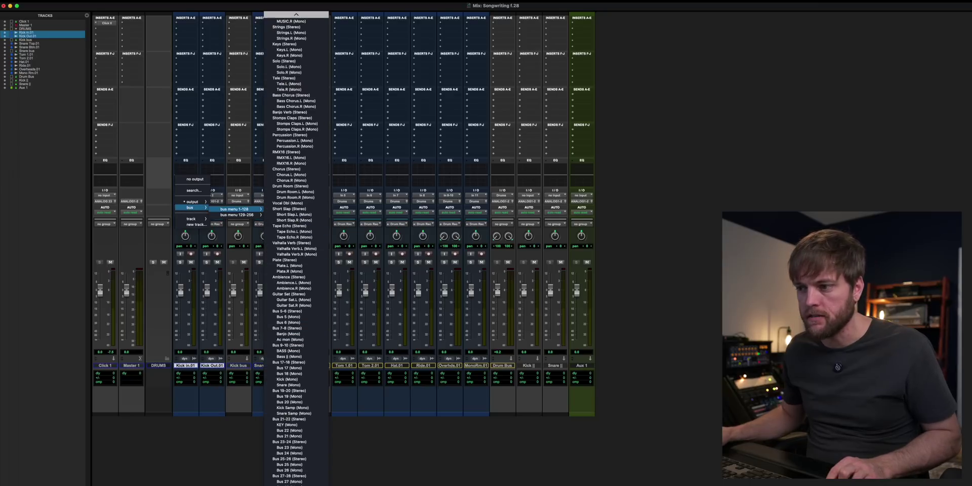
{"action": "scroll", "coordinate": [290, 459], "scroll_direction": "down", "scroll_amount": 1}
{"action": "scroll", "coordinate": [294, 461], "scroll_direction": "down", "scroll_amount": 3}
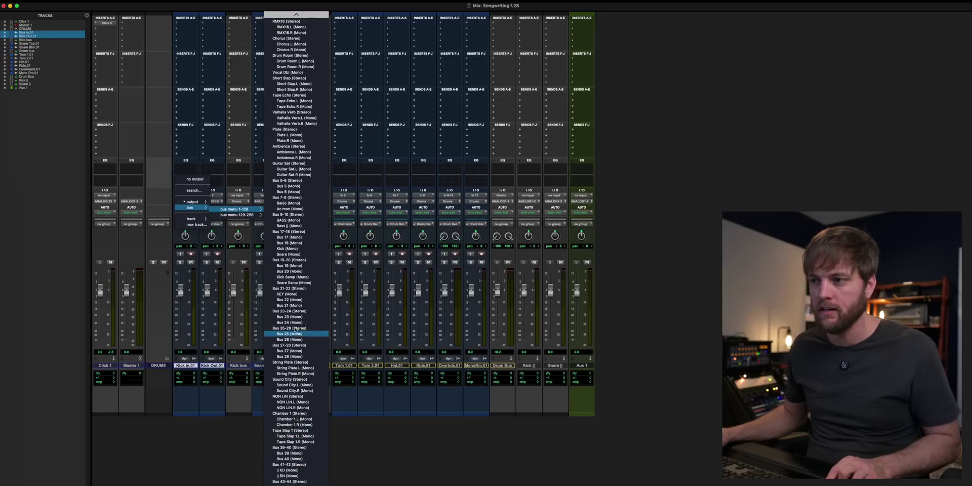
{"action": "left_click", "coordinate": [315, 250]}
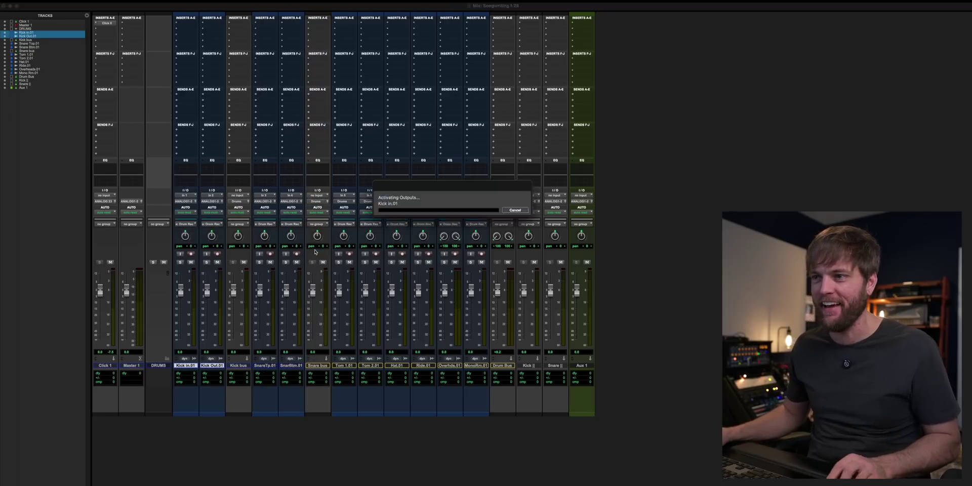
Set the outputs of the Snare Top and Snare Btm tracks to the Snare (Mono) bus.
{"action": "left_click", "coordinate": [291, 365]}
{"action": "left_click", "coordinate": [265, 365], "text": "shift"}
{"action": "left_click", "coordinate": [265, 201]}
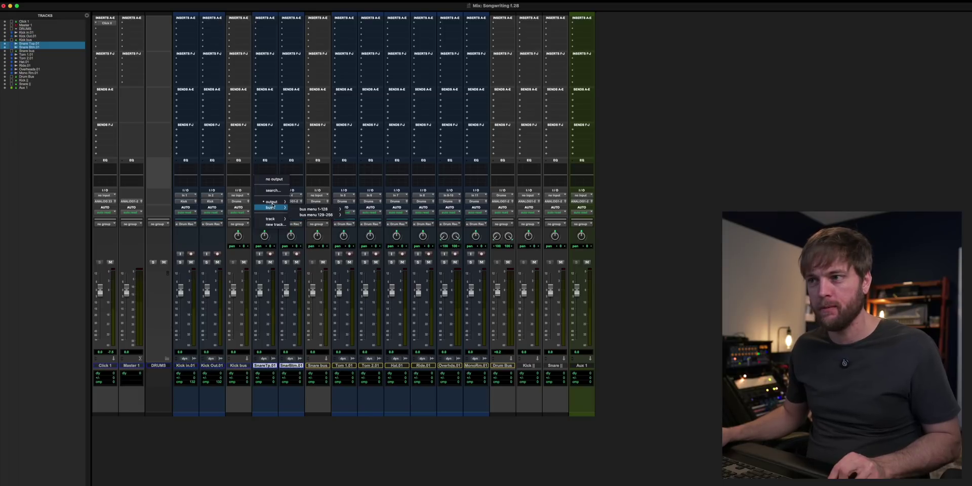
{"action": "mouse_move", "coordinate": [277, 208]}
{"action": "mouse_move", "coordinate": [314, 209]}
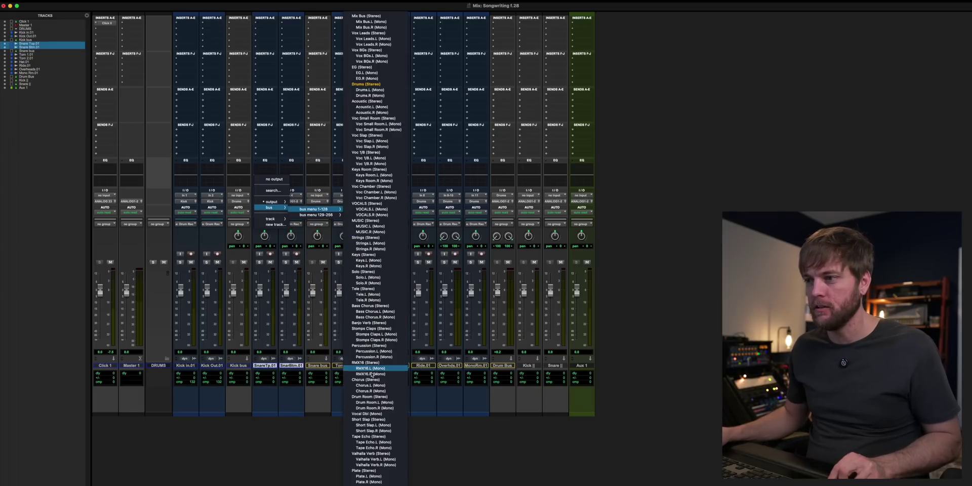
{"action": "scroll", "coordinate": [385, 281], "scroll_direction": "down", "scroll_amount": 10}
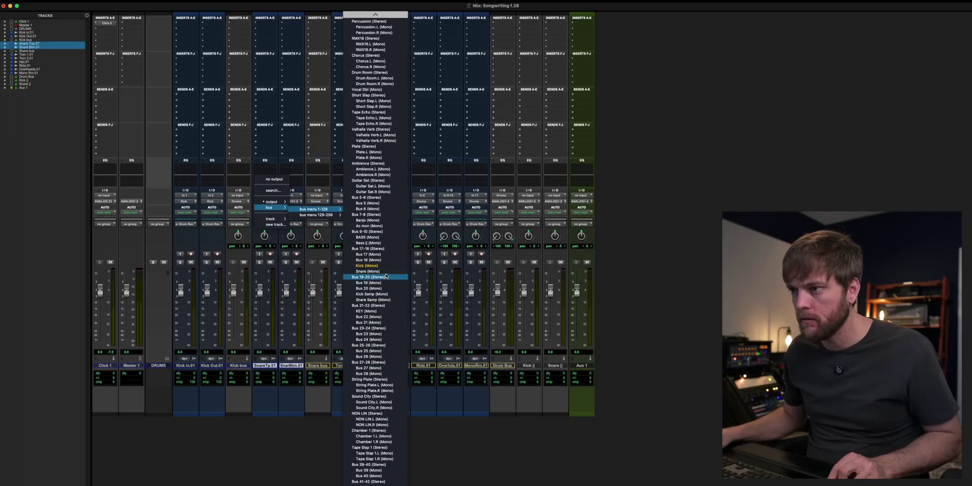
{"action": "left_click", "coordinate": [368, 271]}
Assign the Kick bus track's input to the Kick bus and the Snare bus track's input to the Snare bus in one pass.
{"action": "left_click", "coordinate": [238, 365]}
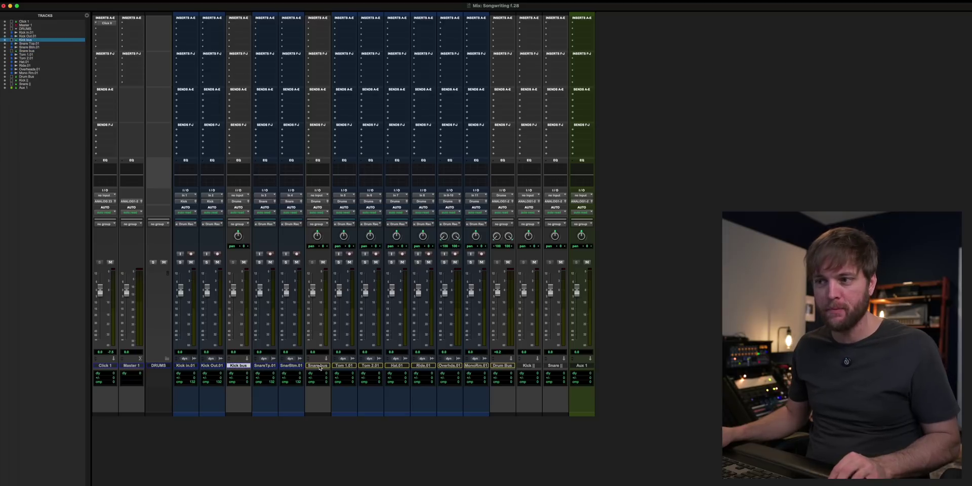
{"action": "left_click", "coordinate": [318, 365], "text": "super"}
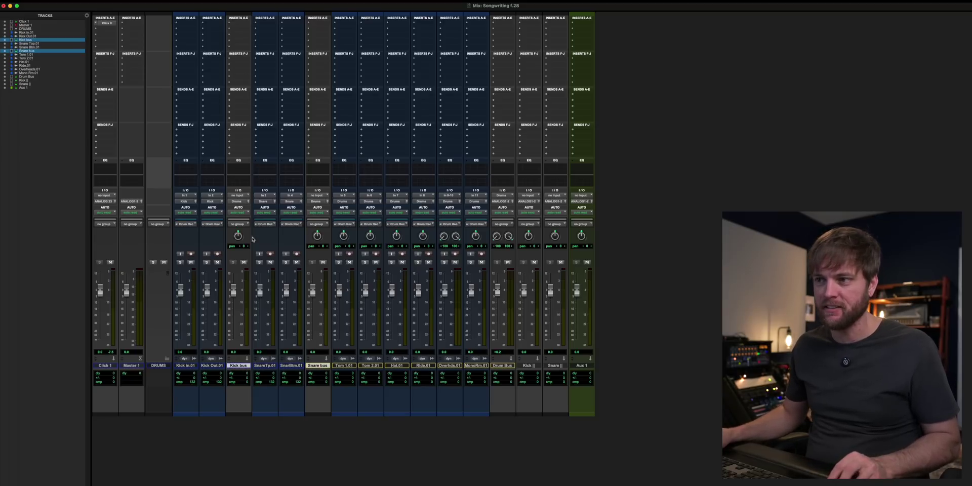
{"action": "left_click", "coordinate": [238, 195]}
{"action": "mouse_move", "coordinate": [244, 202]}
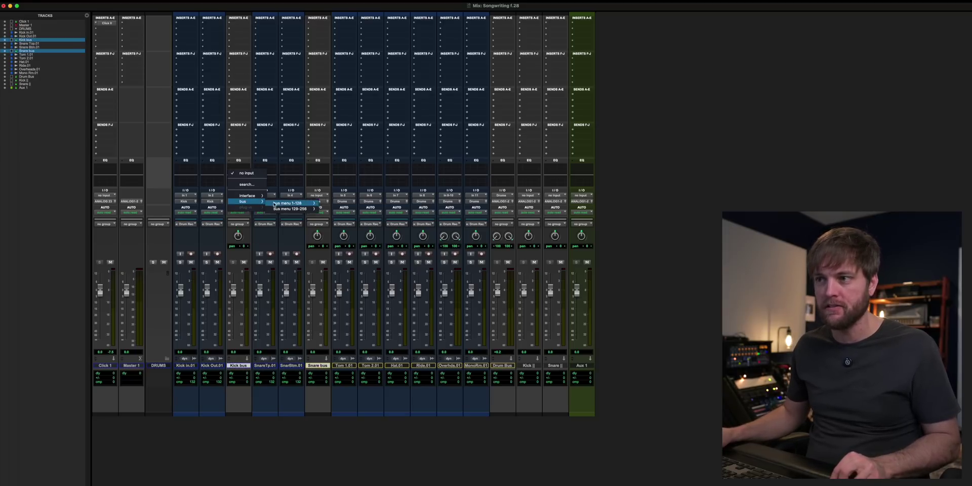
{"action": "mouse_move", "coordinate": [289, 203]}
{"action": "left_click", "coordinate": [340, 396], "text": "alt+shift+super"}
{"action": "left_click", "coordinate": [185, 365]}
{"action": "left_click", "coordinate": [207, 365], "text": "shift"}
{"action": "left_click", "coordinate": [234, 366]}
{"action": "left_click", "coordinate": [321, 366]}
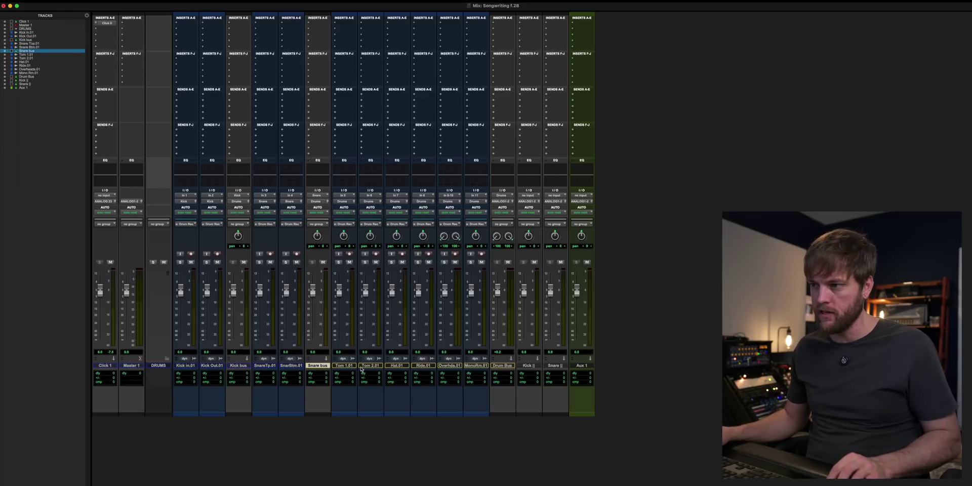
{"action": "left_click", "coordinate": [503, 366]}
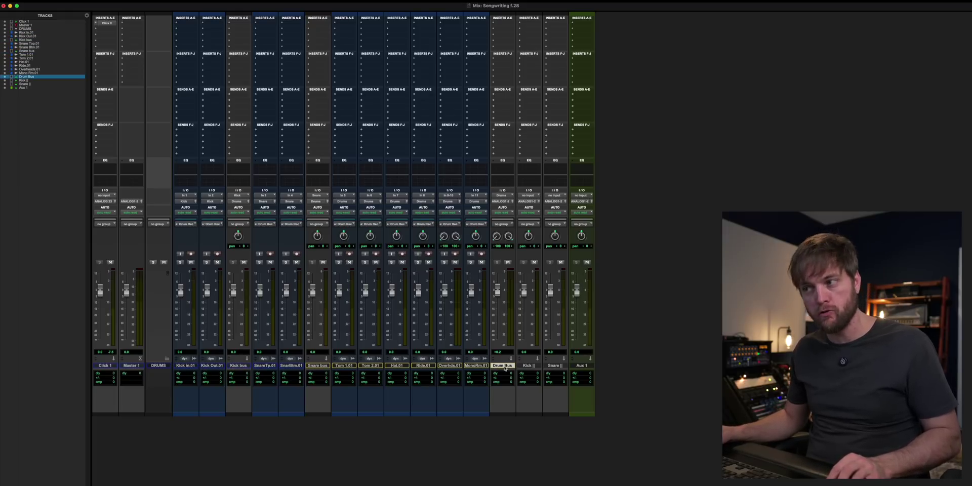
{"action": "left_click", "coordinate": [533, 366]}
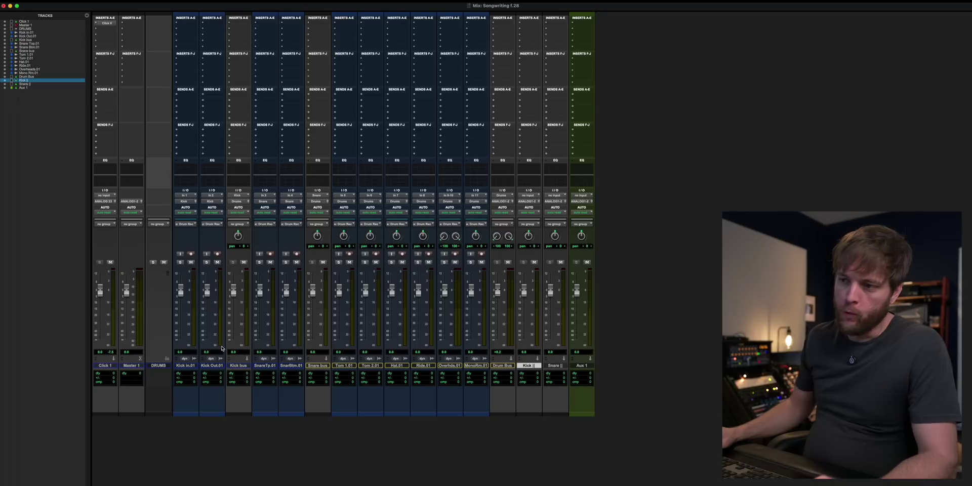
Move all tracks from Kick in through Aux 1 into the DRUMS folder.
{"action": "left_click", "coordinate": [192, 367]}
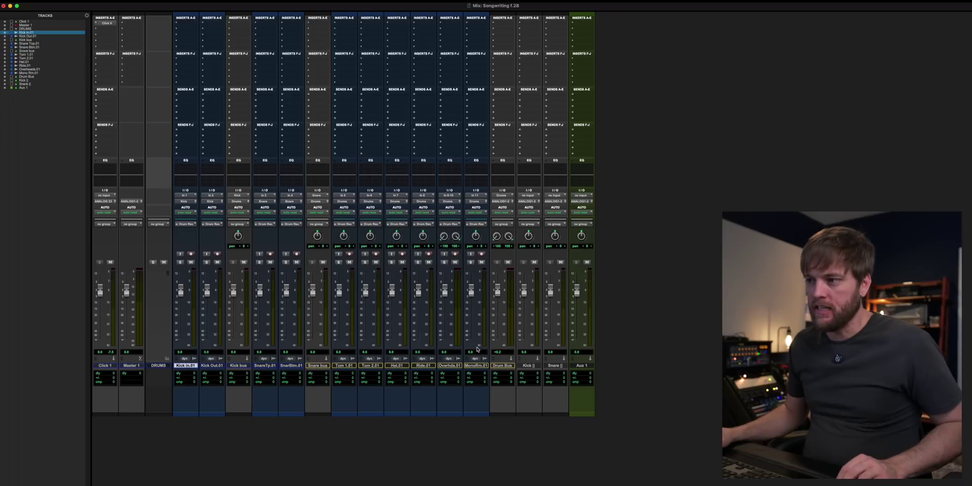
{"action": "left_click", "coordinate": [555, 365], "text": "shift"}
{"action": "left_click", "coordinate": [581, 366], "text": "shift"}
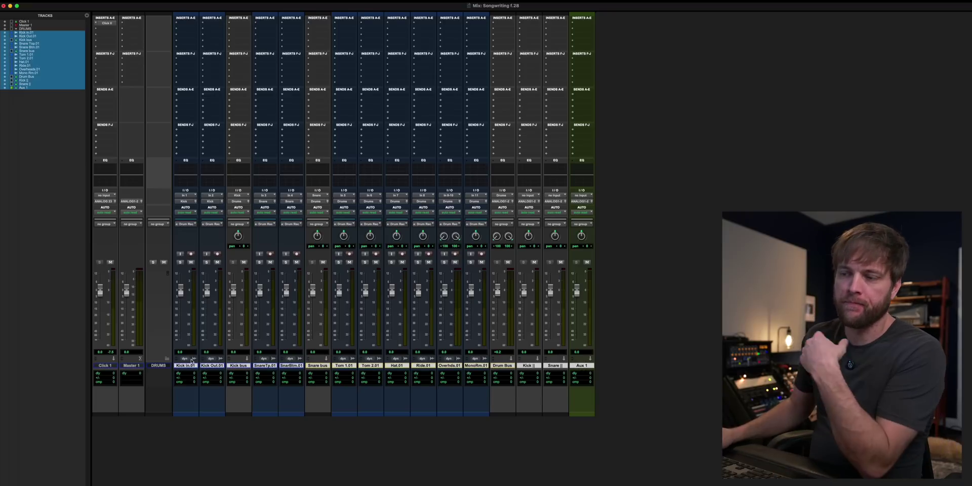
{"action": "left_click_drag", "start_coordinate": [187, 367], "coordinate": [161, 369]}
Collapse and reopen the DRUMS folder in the Mix window and again in the Edit window.
{"action": "left_click", "coordinate": [166, 361]}
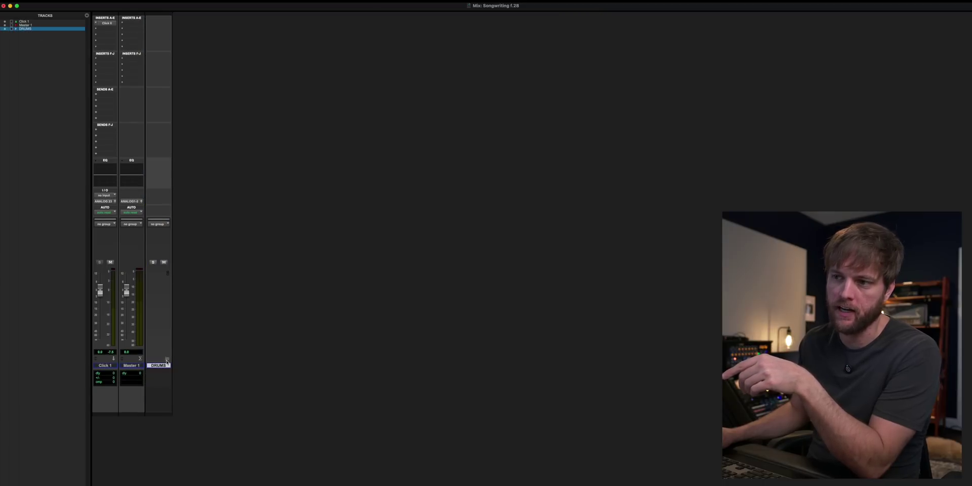
{"action": "left_click", "coordinate": [166, 361]}
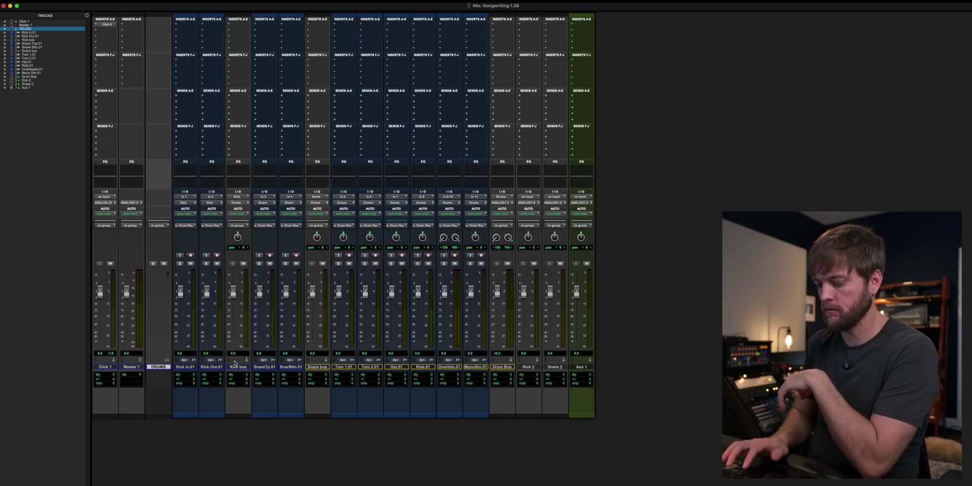
{"action": "key", "text": "super+equal"}
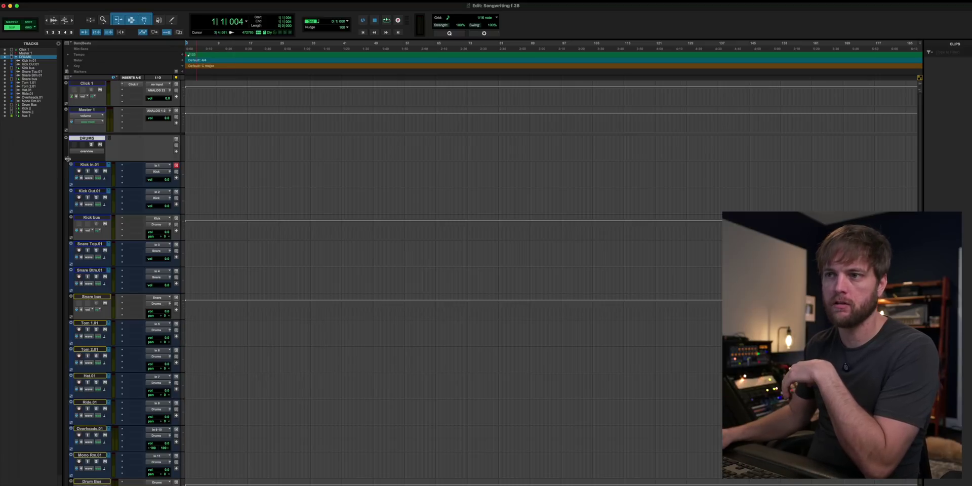
{"action": "left_click", "coordinate": [67, 156]}
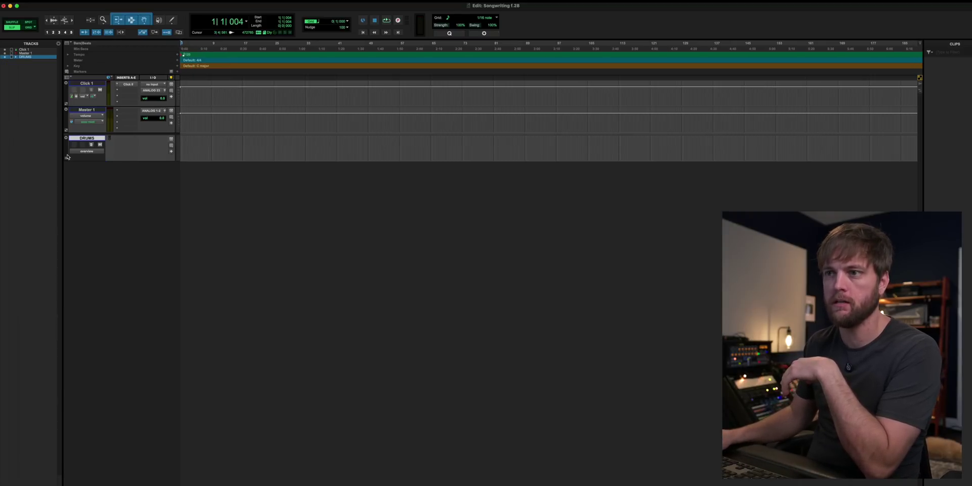
{"action": "left_click", "coordinate": [67, 157]}
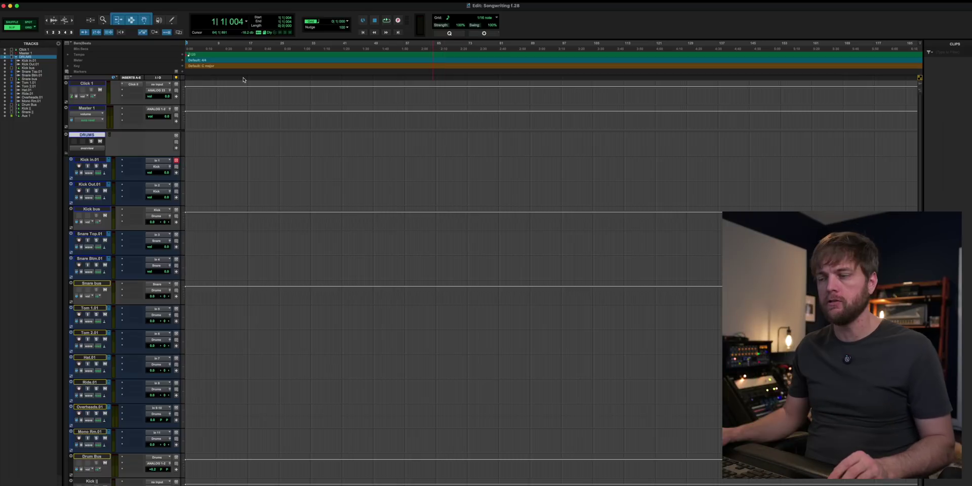
Save a copy of the session under the name New drum template.
{"action": "key", "text": "shift+super+s"}
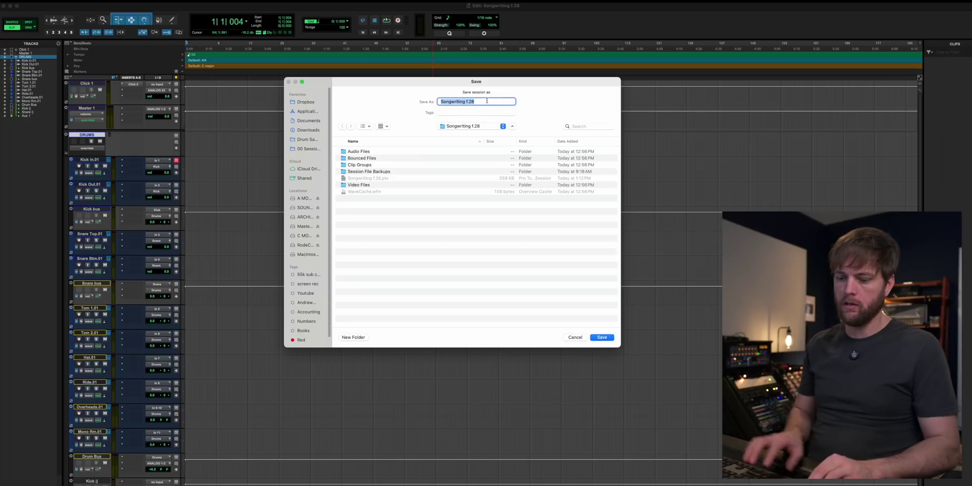
{"action": "type", "text": "Drum"}
{"action": "key", "text": "BackSpace"}
{"action": "key", "text": "BackSpace"}
{"action": "key", "text": "BackSpace"}
{"action": "key", "text": "BackSpace"}
{"action": "type", "text": "New drum template"}
{"action": "key", "text": "Return"}
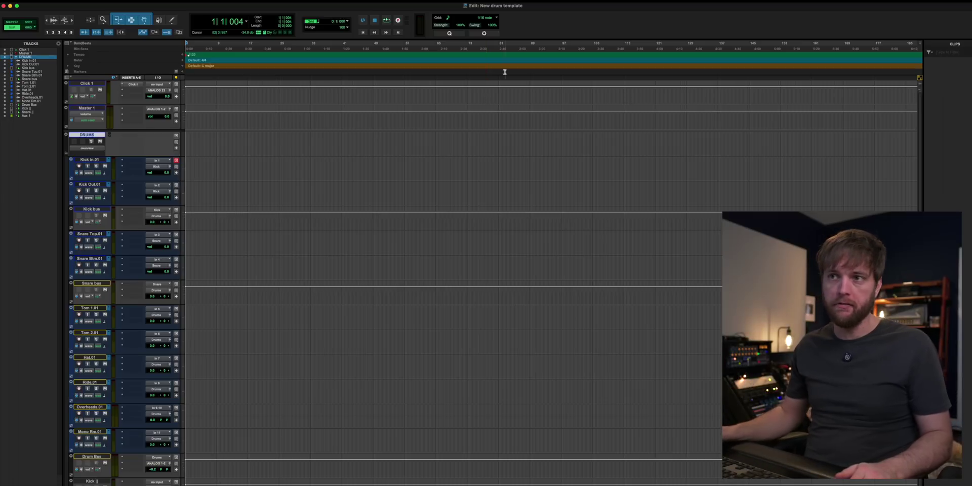
Save the session as a system-installed template named New drum template in the Music category.
{"action": "left_click", "coordinate": [1, 0]}
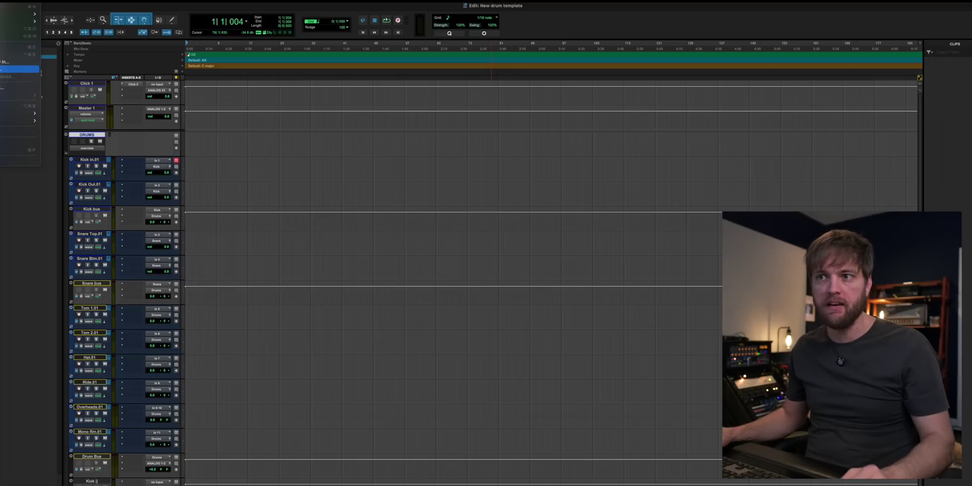
{"action": "left_click", "coordinate": [4, 61]}
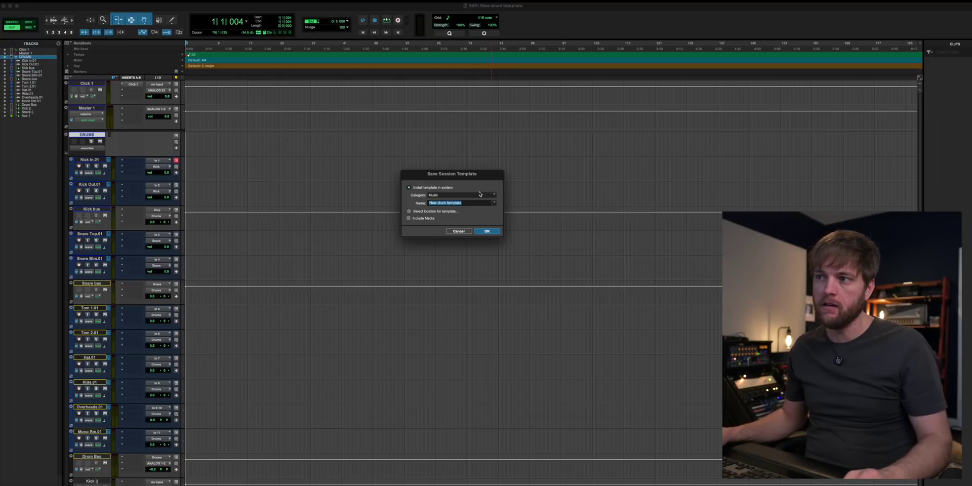
{"action": "left_click", "coordinate": [480, 194]}
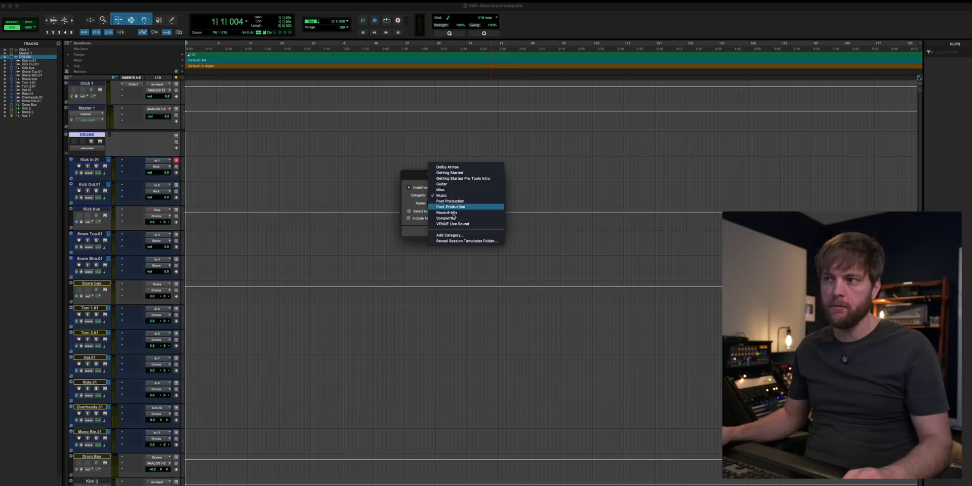
{"action": "left_click", "coordinate": [426, 202]}
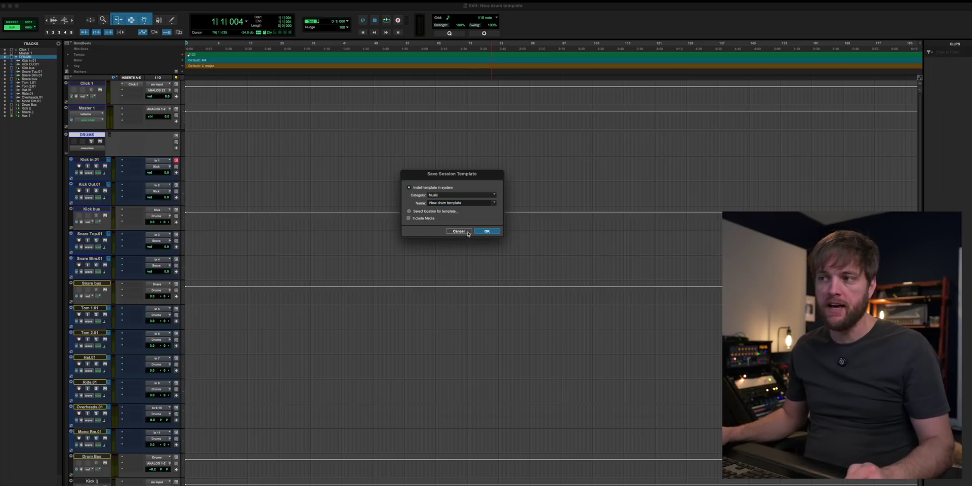
{"action": "left_click", "coordinate": [485, 231]}
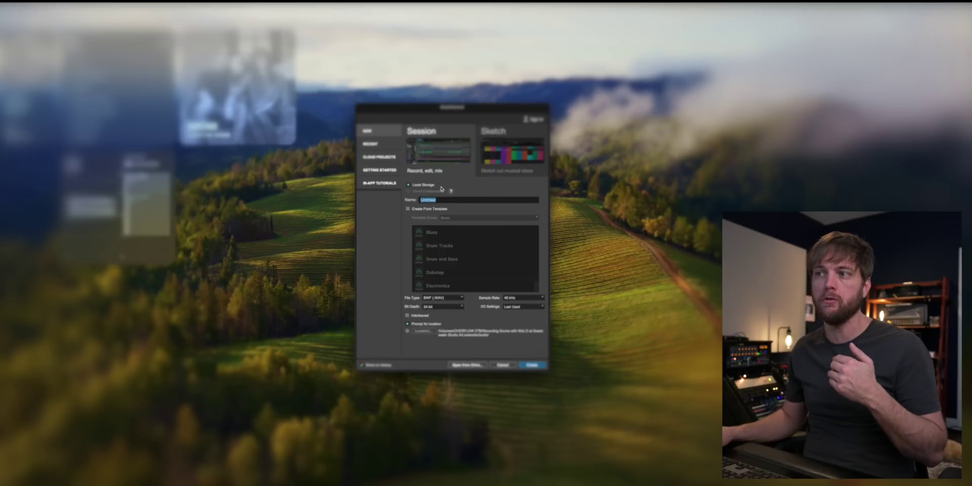
Create and save a new session from the New drum template in the Music template group.
{"action": "left_click", "coordinate": [423, 210]}
{"action": "left_click", "coordinate": [459, 217]}
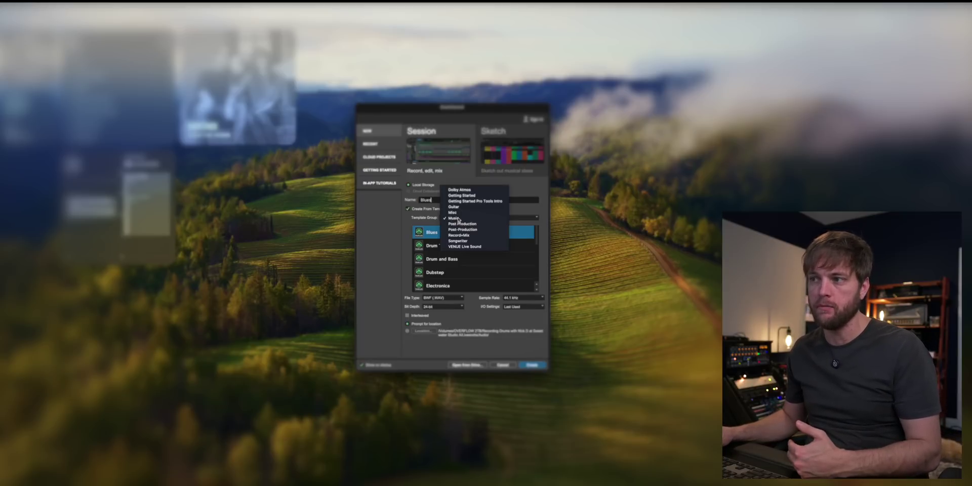
{"action": "left_click", "coordinate": [459, 219]}
{"action": "scroll", "coordinate": [441, 268], "scroll_direction": "down", "scroll_amount": 5}
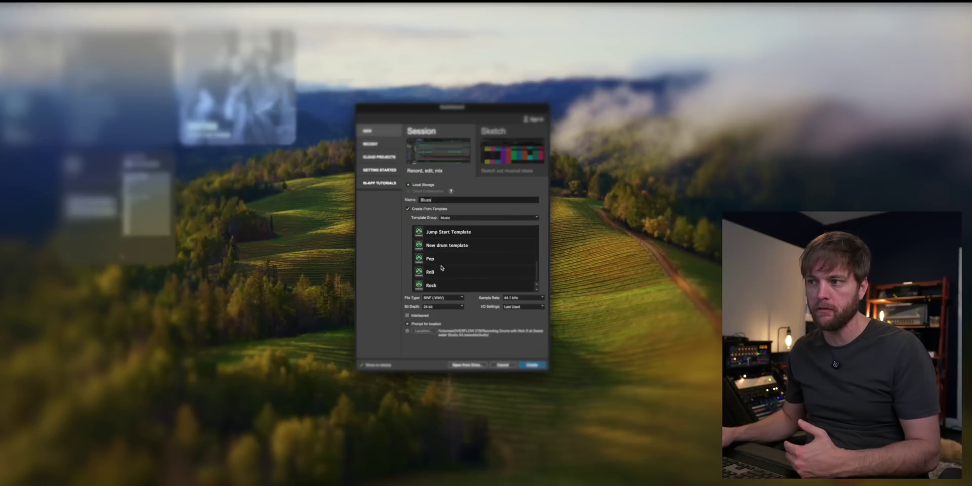
{"action": "left_click", "coordinate": [452, 246]}
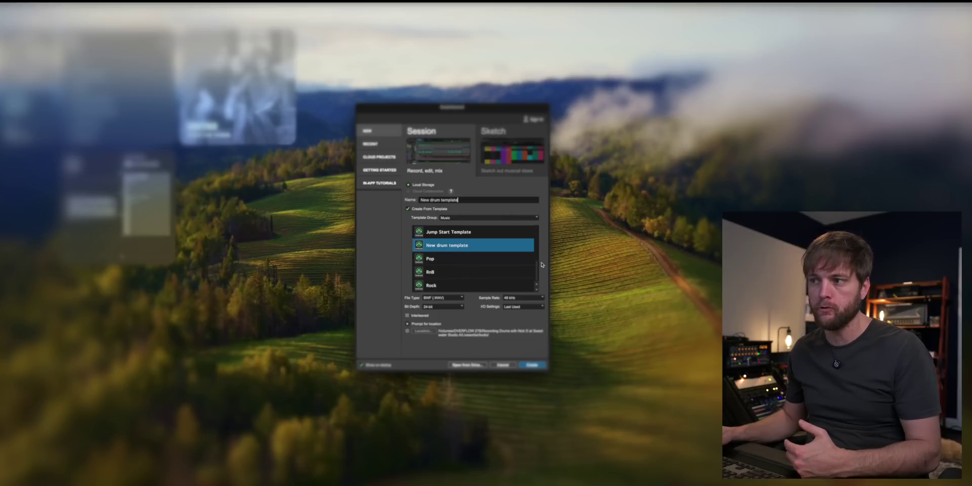
{"action": "left_click", "coordinate": [533, 365]}
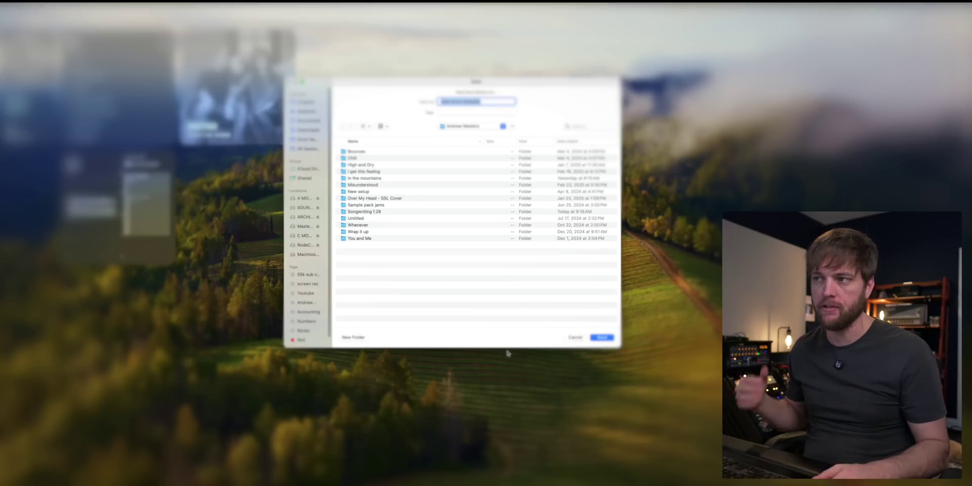
{"action": "key", "text": "Return"}
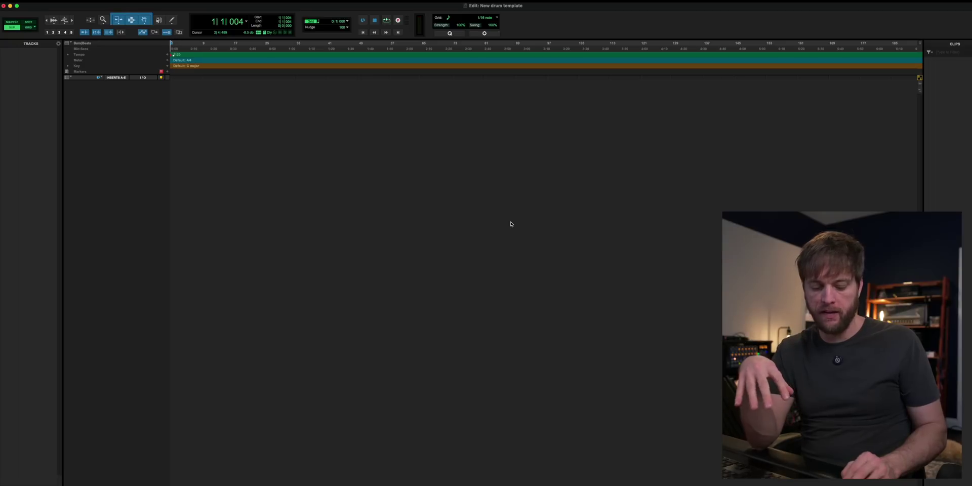
Choose Nashville Drums.ptx from the Nashville Drums folder as the source for importing session data.
{"action": "key", "text": "alt+shift+i"}
{"action": "key", "text": "Down"}
{"action": "key", "text": "Down"}
{"action": "key", "text": "super+Up"}
{"action": "key", "text": "Down"}
{"action": "key", "text": "Down"}
{"action": "key", "text": "super+Down"}
{"action": "key", "text": "Down"}
{"action": "key", "text": "Down"}
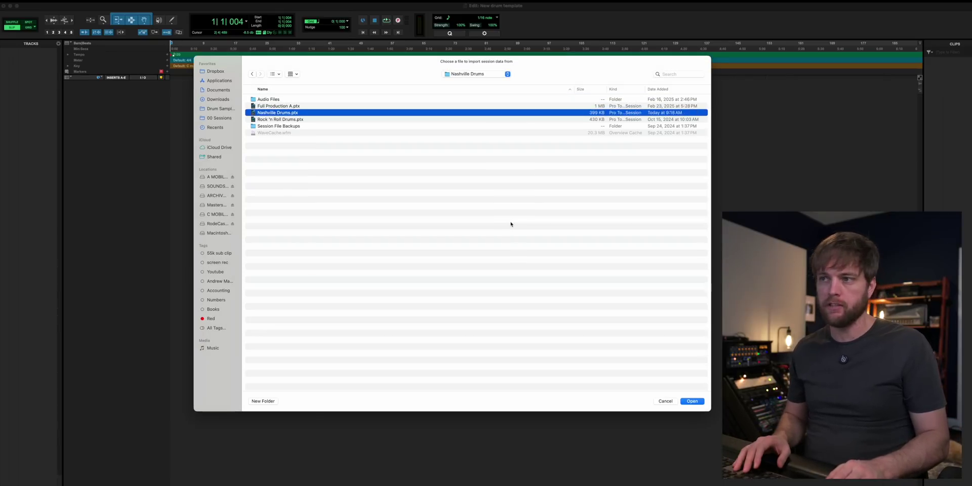
{"action": "key", "text": "Return"}
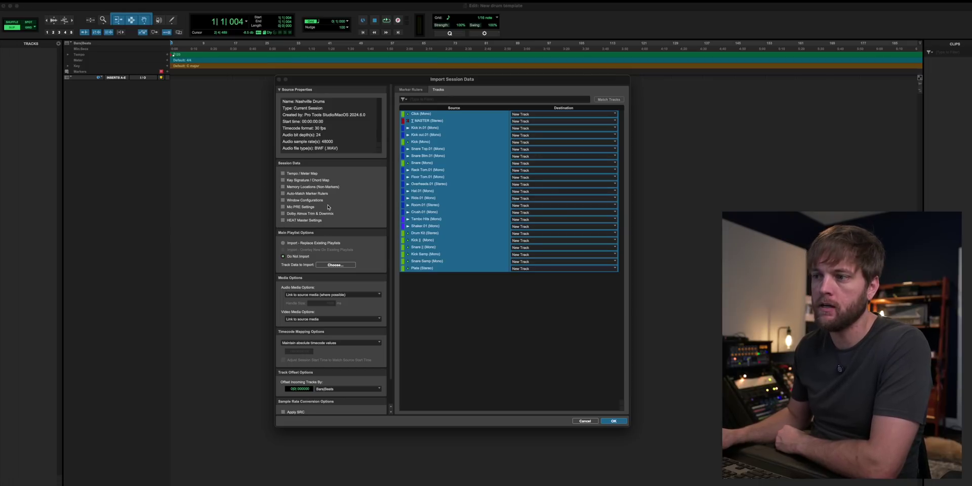
Import all the Nashville Drums source tracks as new tracks and show them in the Mix window.
{"action": "scroll", "coordinate": [328, 207], "scroll_direction": "down", "scroll_amount": 2}
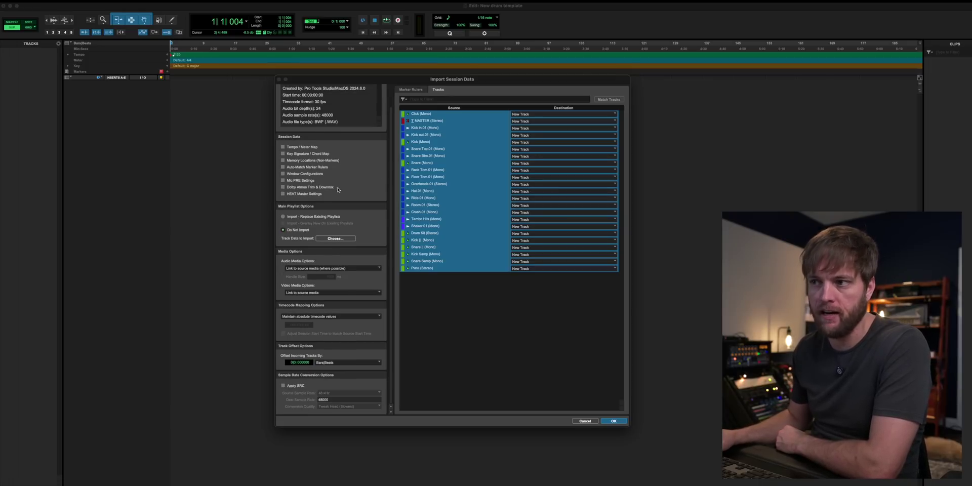
{"action": "scroll", "coordinate": [338, 190], "scroll_direction": "up", "scroll_amount": 2}
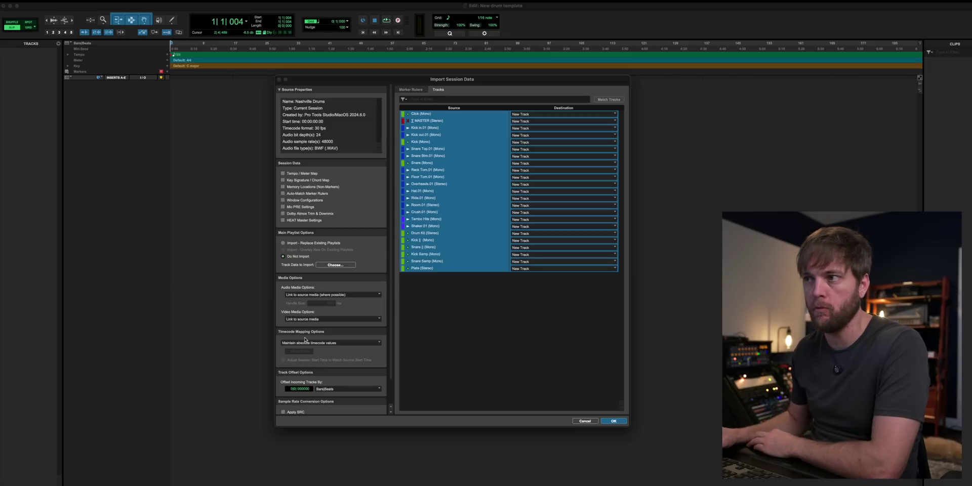
{"action": "left_click", "coordinate": [614, 421]}
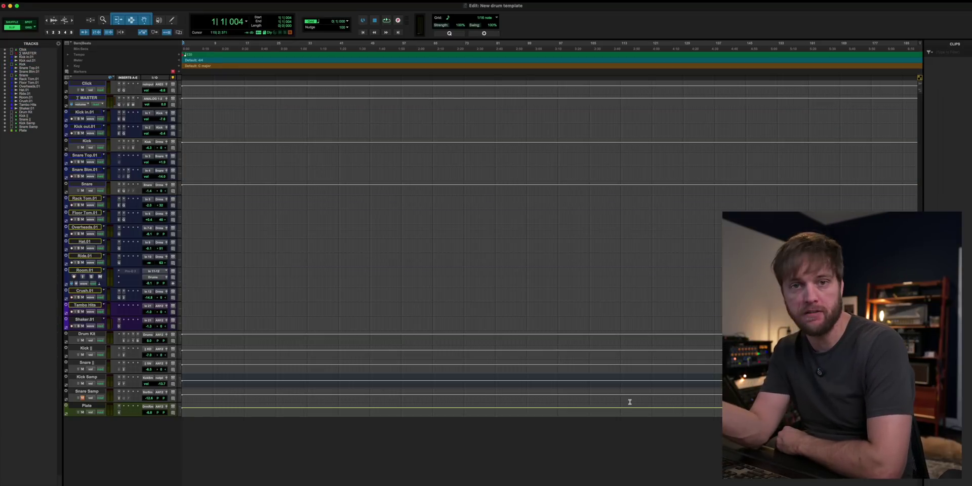
{"action": "key", "text": "super+equal"}
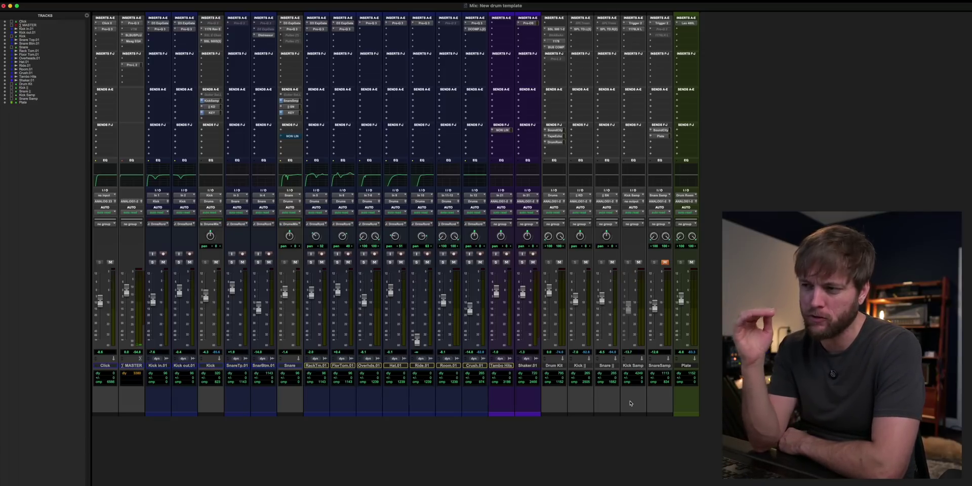
Select the Plate track as the insertion point and choose Vocal Session Template.ptx as the session data import source.
{"action": "left_click", "coordinate": [694, 367]}
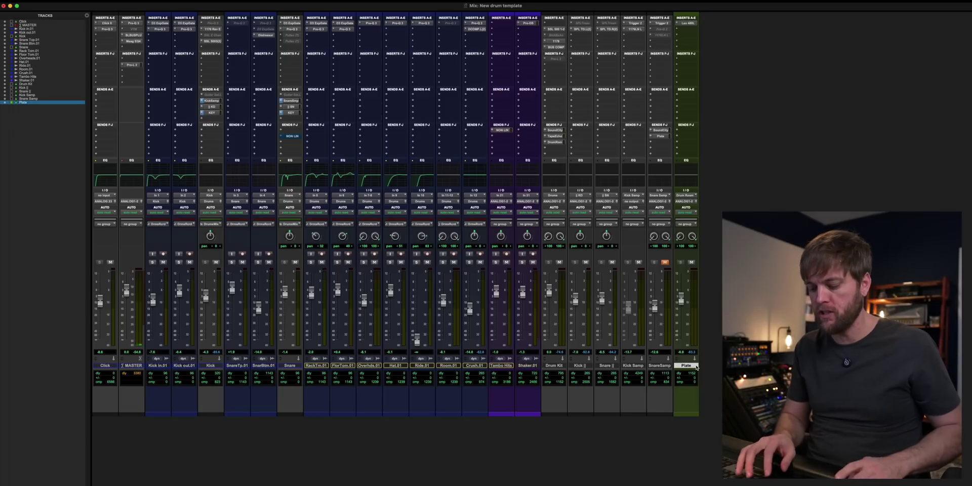
{"action": "key", "text": "alt+shift+i"}
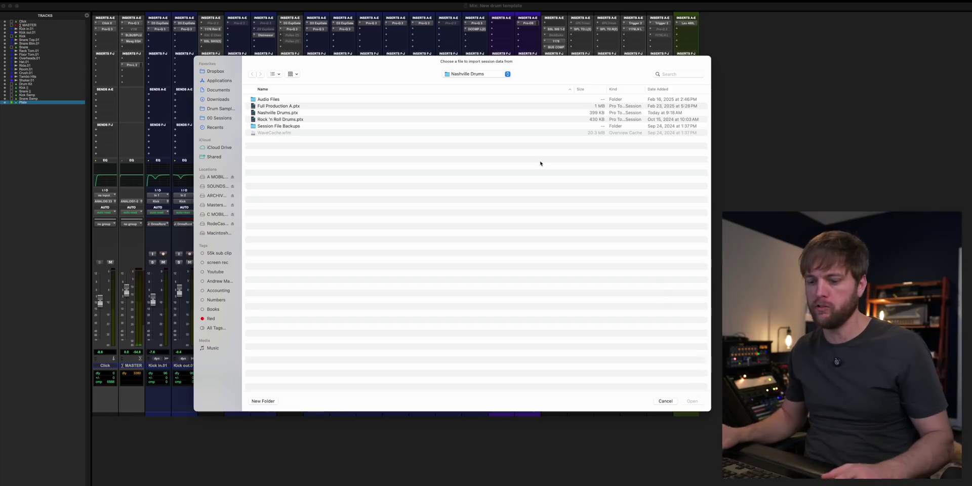
{"action": "key", "text": "super+Up"}
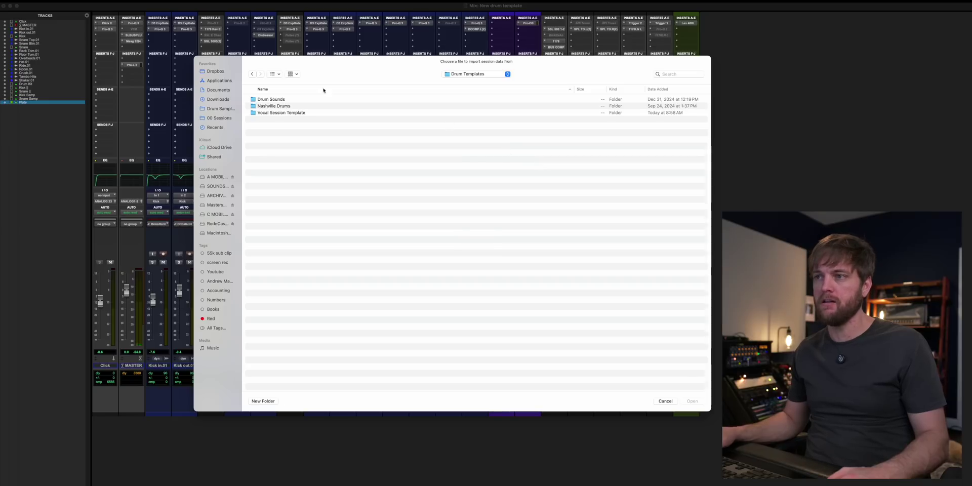
{"action": "double_click", "coordinate": [287, 112]}
{"action": "left_click", "coordinate": [289, 108]}
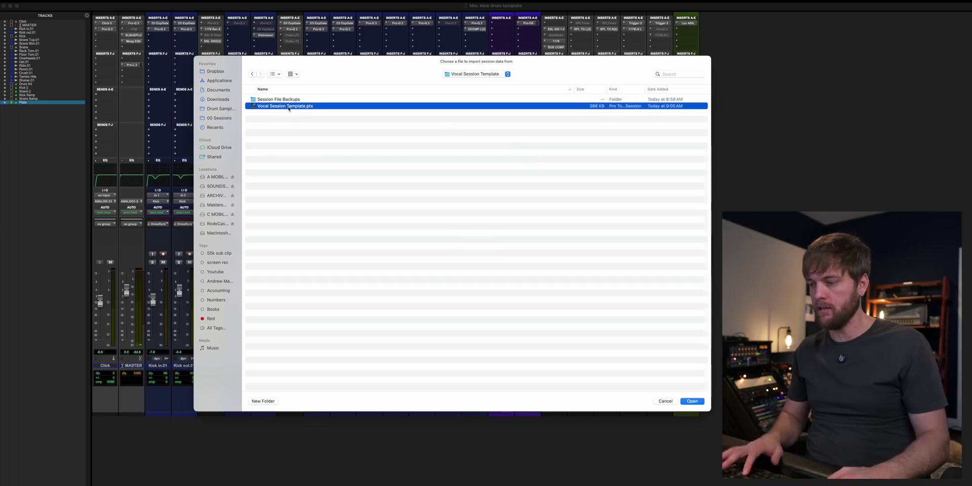
{"action": "key", "text": "Return"}
Import the source tracks from the Vocals folder through the last listed track as new tracks, leaving out Click and MASTER.
{"action": "left_click_drag", "start_coordinate": [423, 128], "coordinate": [435, 275]}
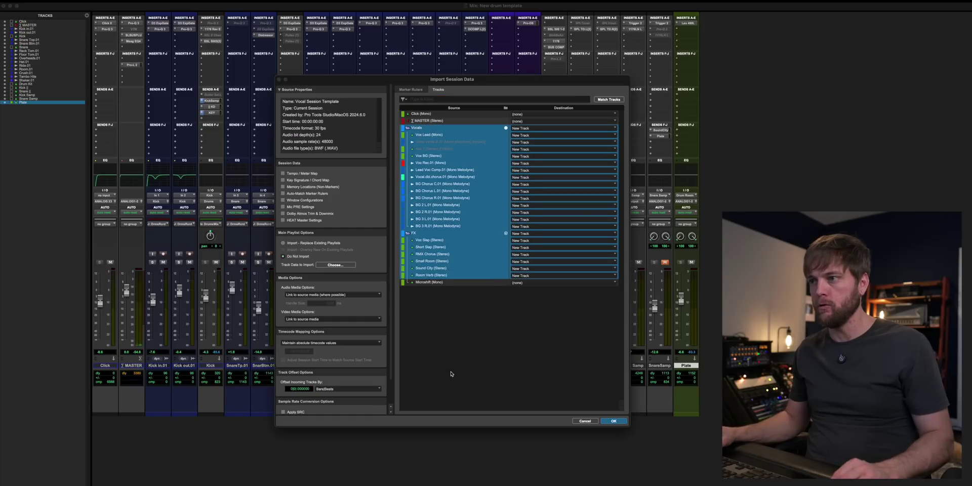
{"action": "left_click", "coordinate": [446, 282], "text": "shift"}
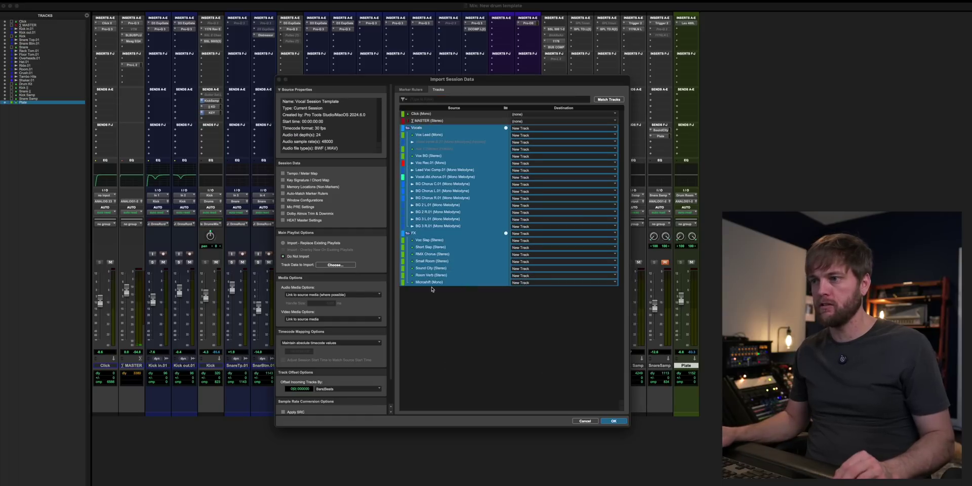
{"action": "left_click", "coordinate": [615, 420]}
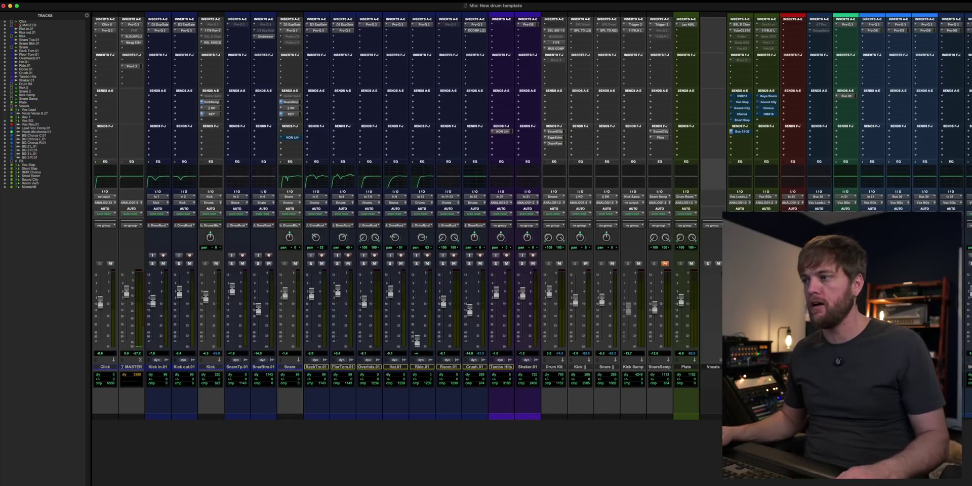
Assign a hardware interface input to the Vox Rec.01 track, record-enable it and show the tracks in the Edit window.
{"action": "scroll", "coordinate": [687, 389], "scroll_direction": "right", "scroll_amount": 5}
{"action": "left_click", "coordinate": [668, 366]}
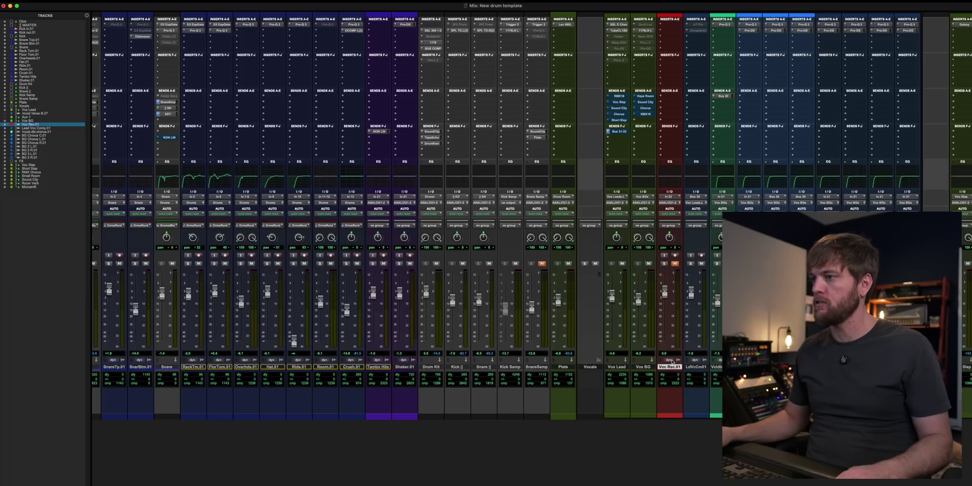
{"action": "left_click", "coordinate": [670, 197]}
{"action": "mouse_move", "coordinate": [671, 197]}
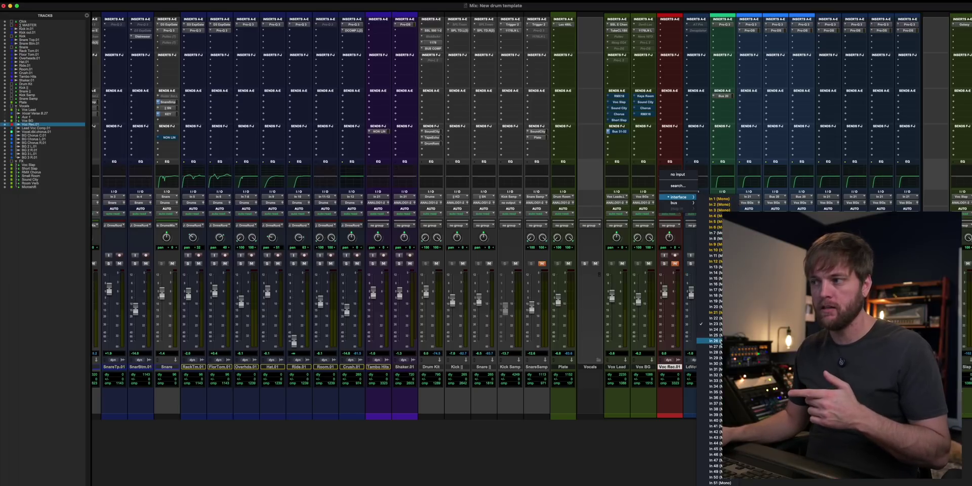
{"action": "left_click", "coordinate": [708, 335]}
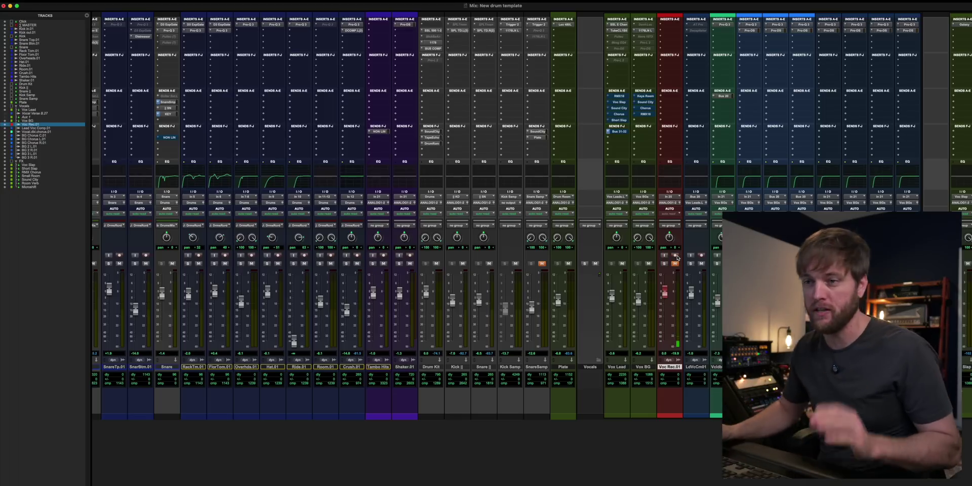
{"action": "scroll", "coordinate": [626, 286], "scroll_direction": "right", "scroll_amount": 3}
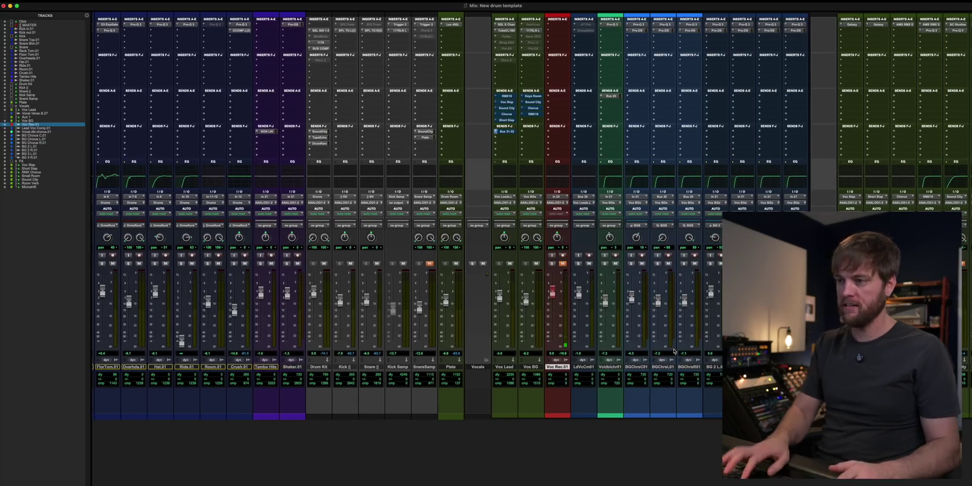
{"action": "key", "text": "super+equal"}
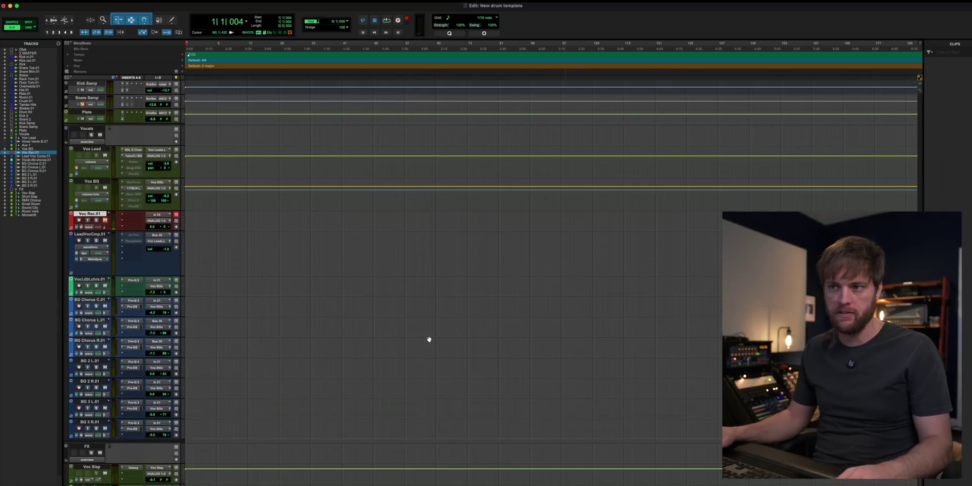